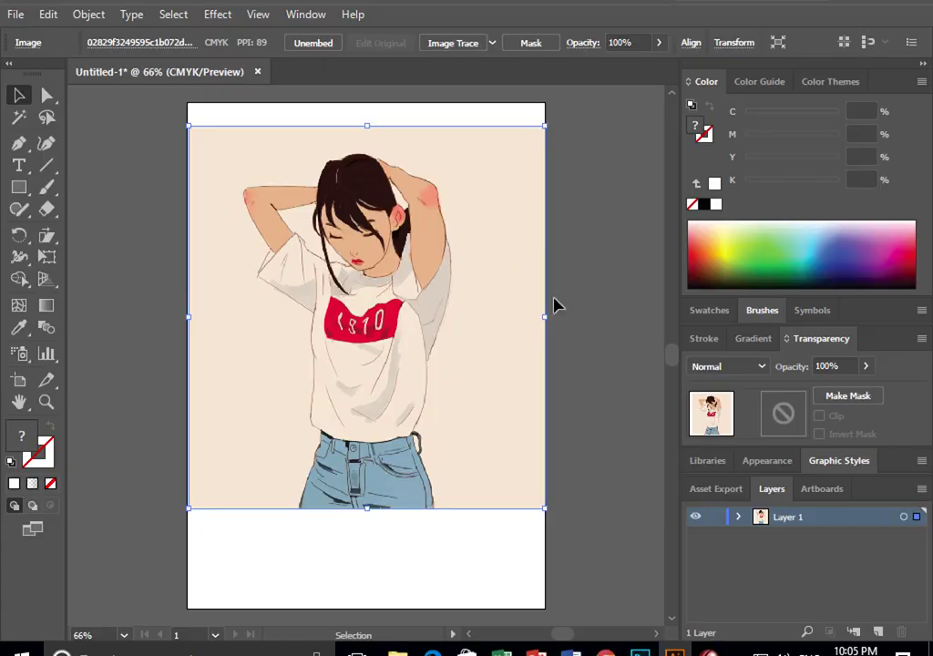
Lock the reference Layer 1 and add an empty Layer 2 above it
scroll(518, 311, "down", 2)
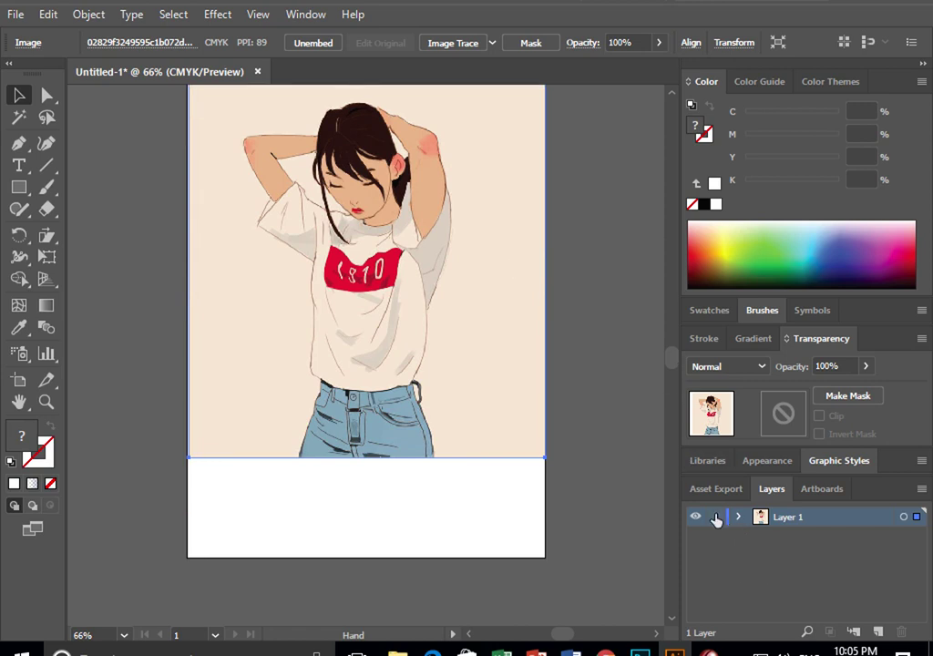
left_click(716, 518)
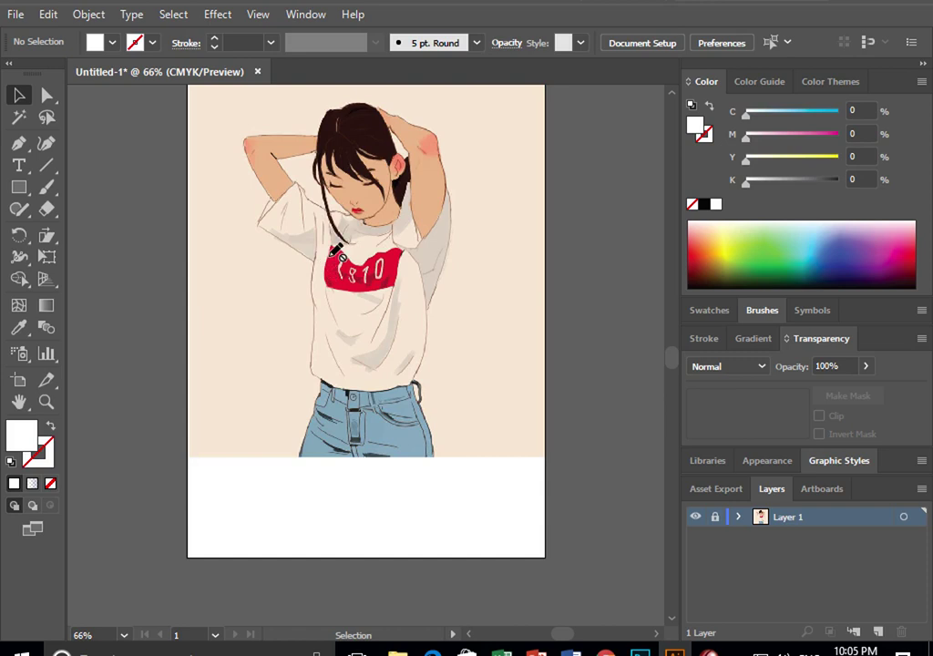
left_click(878, 631)
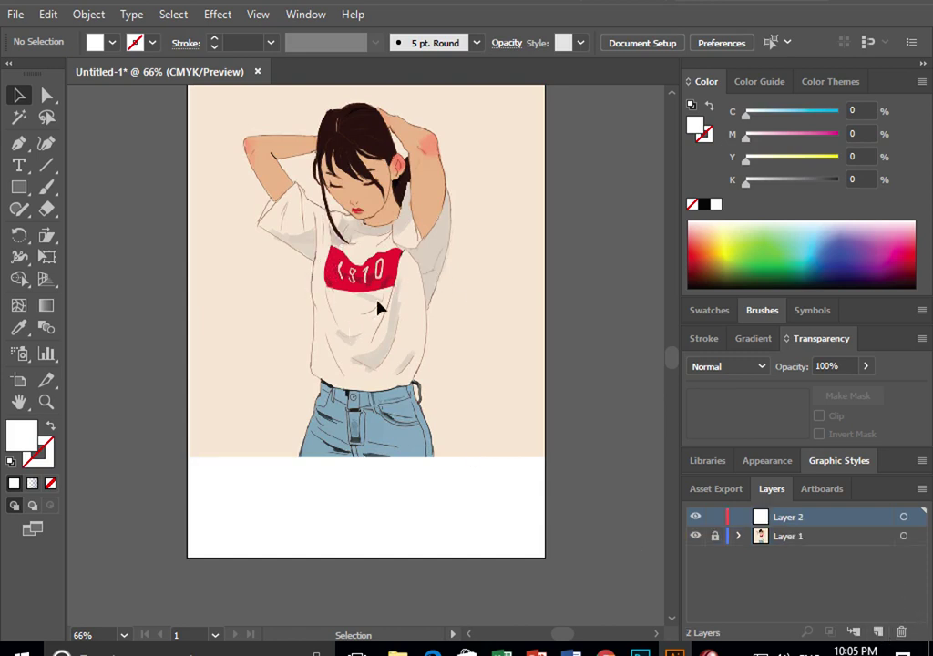
left_click_drag(370, 190, 251, 208)
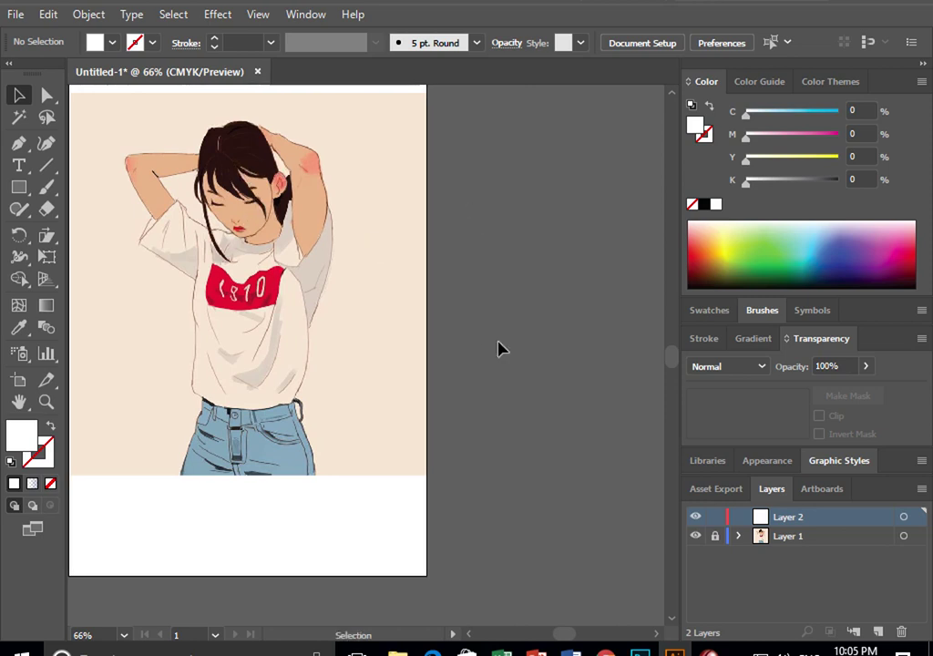
left_click(255, 16)
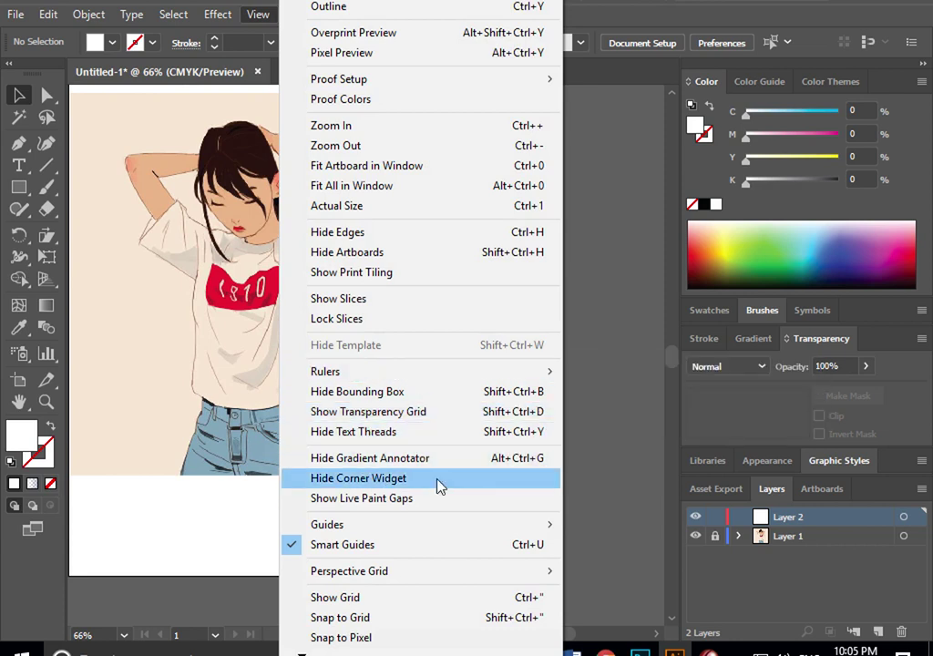
mouse_move(419, 525)
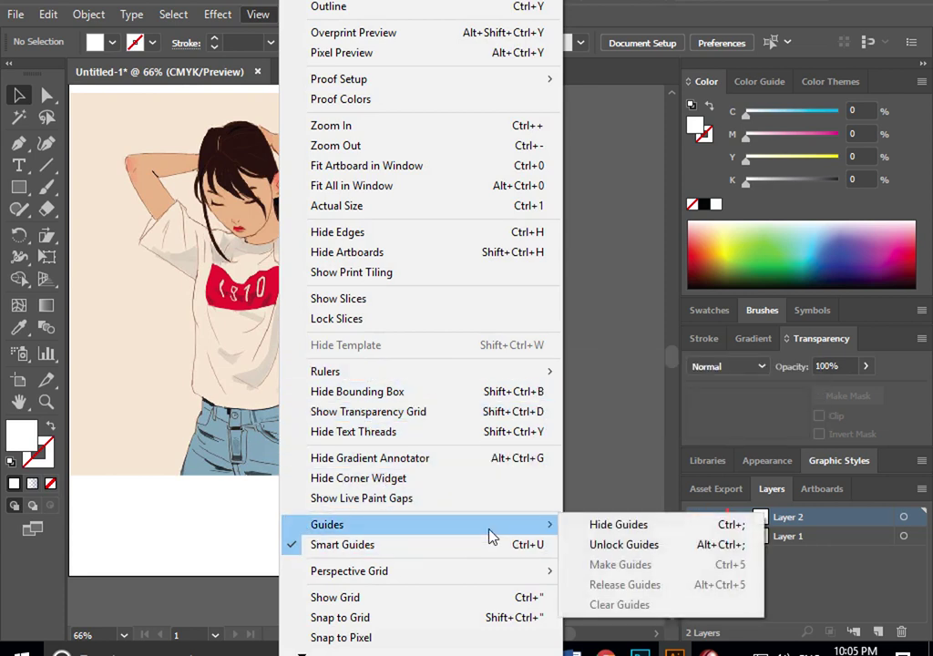
Show the grid and turn off Grids In Back in Guides & Grid preferences
left_click(466, 599)
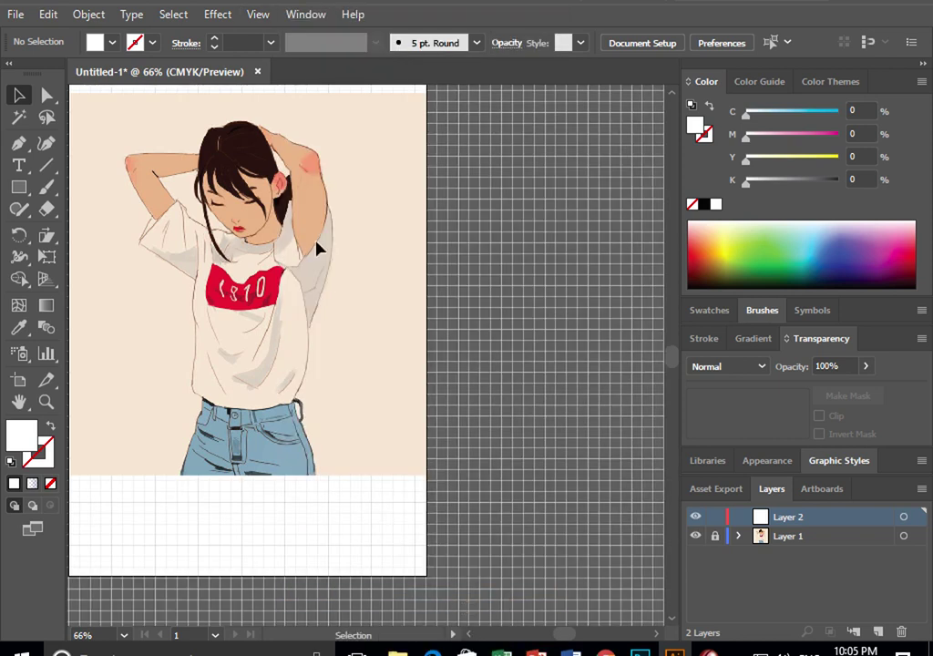
left_click_drag(374, 339, 483, 328)
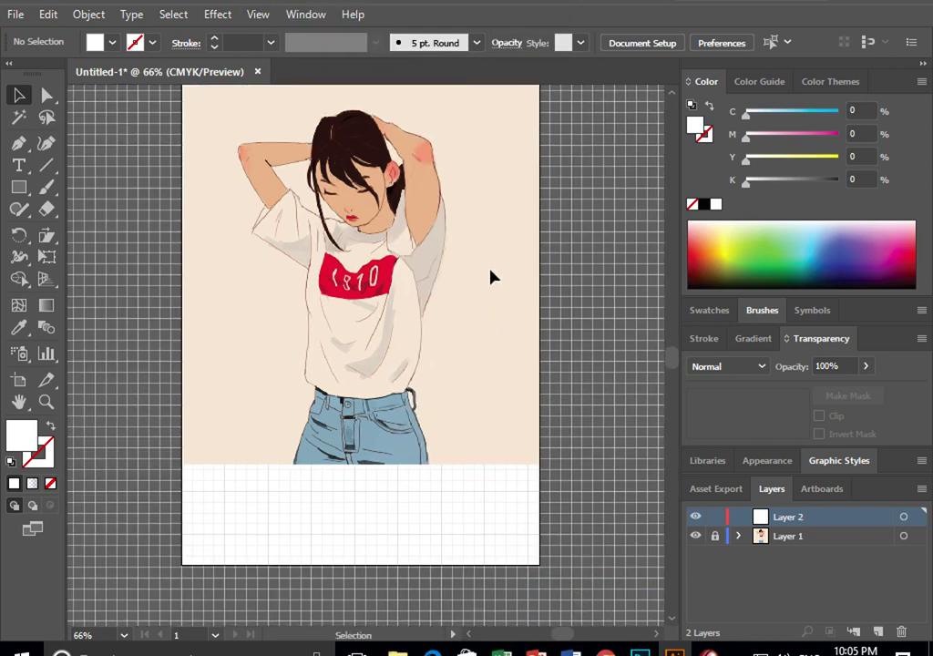
left_click(53, 13)
mouse_move(183, 593)
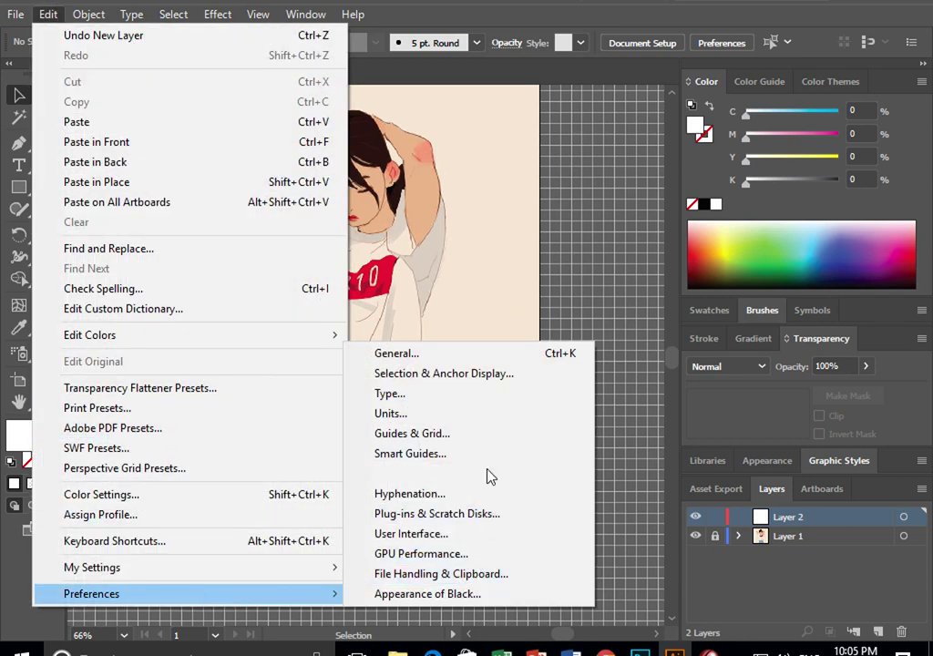
left_click(471, 434)
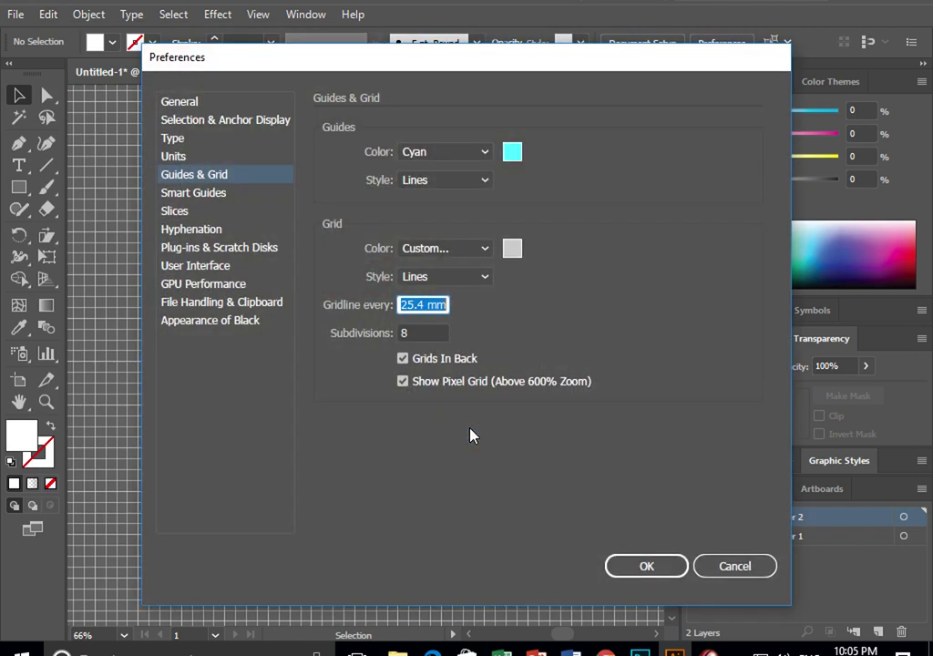
left_click(402, 359)
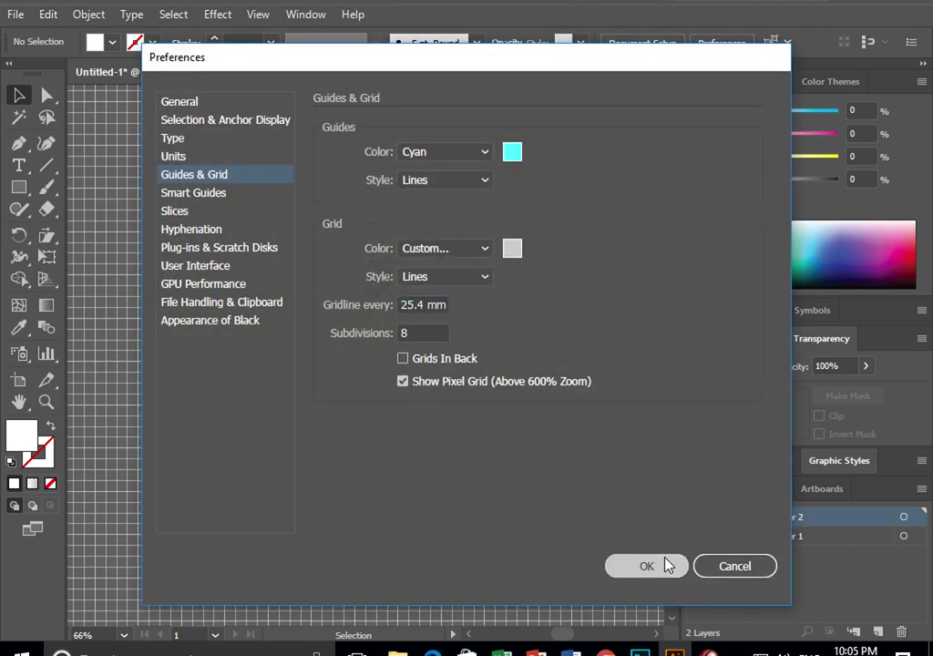
left_click(660, 565)
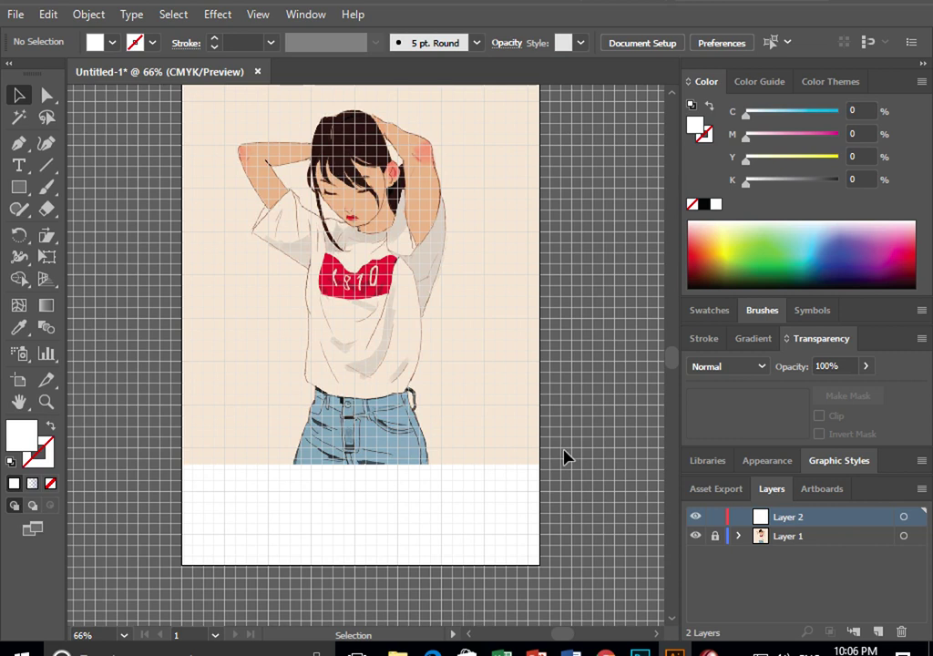
Recheck the Guides & Grid preferences, then hide the grid and return to selection
left_click(49, 13)
mouse_move(190, 593)
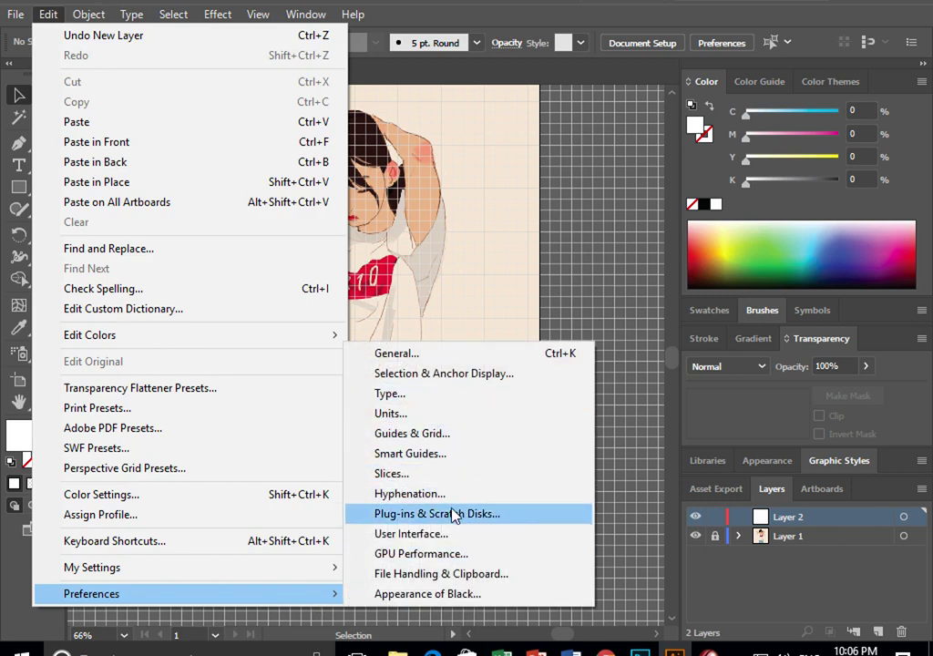
left_click(443, 444)
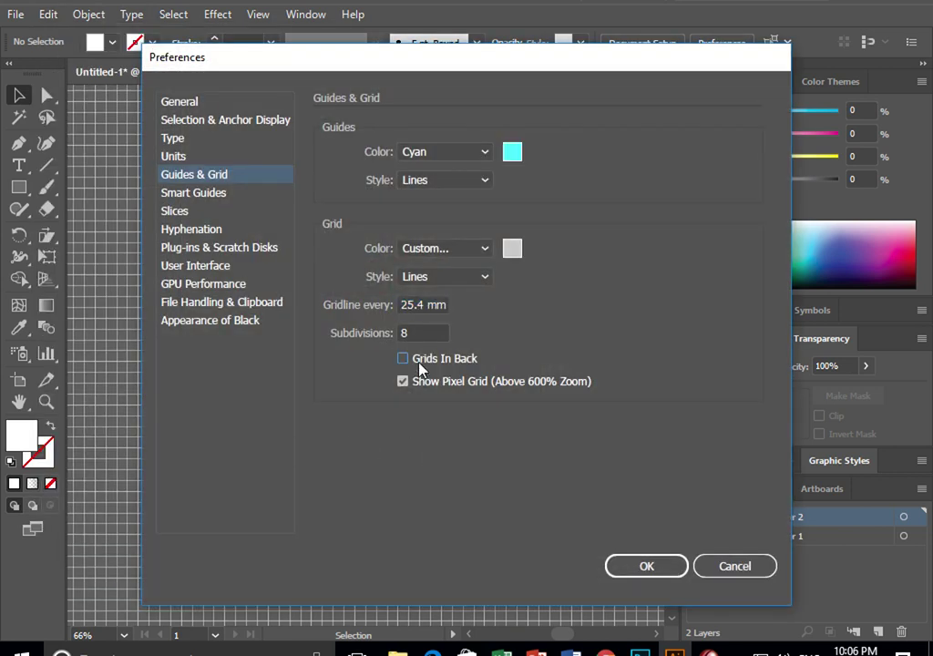
left_click(642, 564)
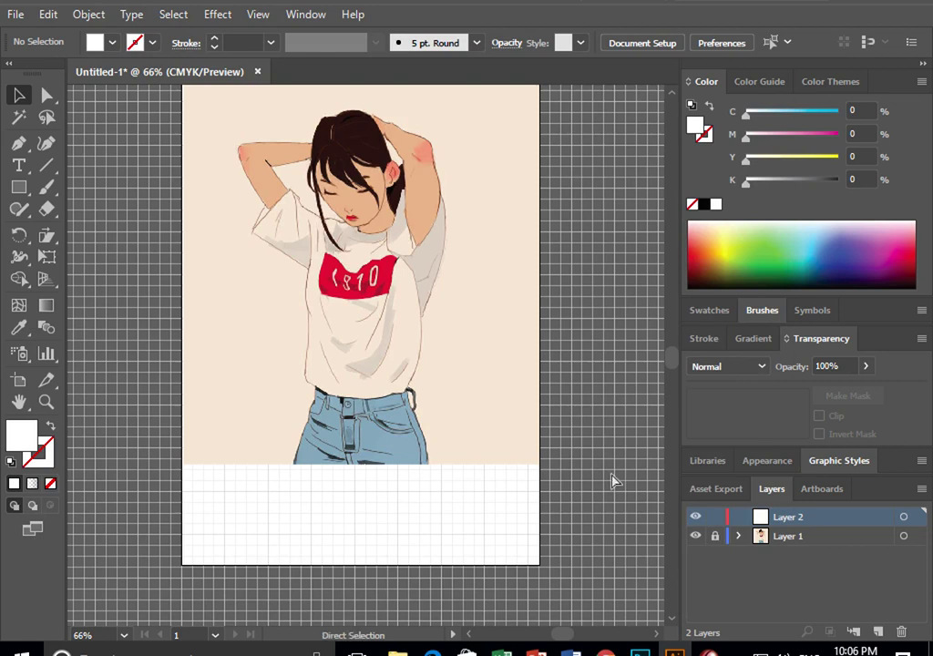
key("g")
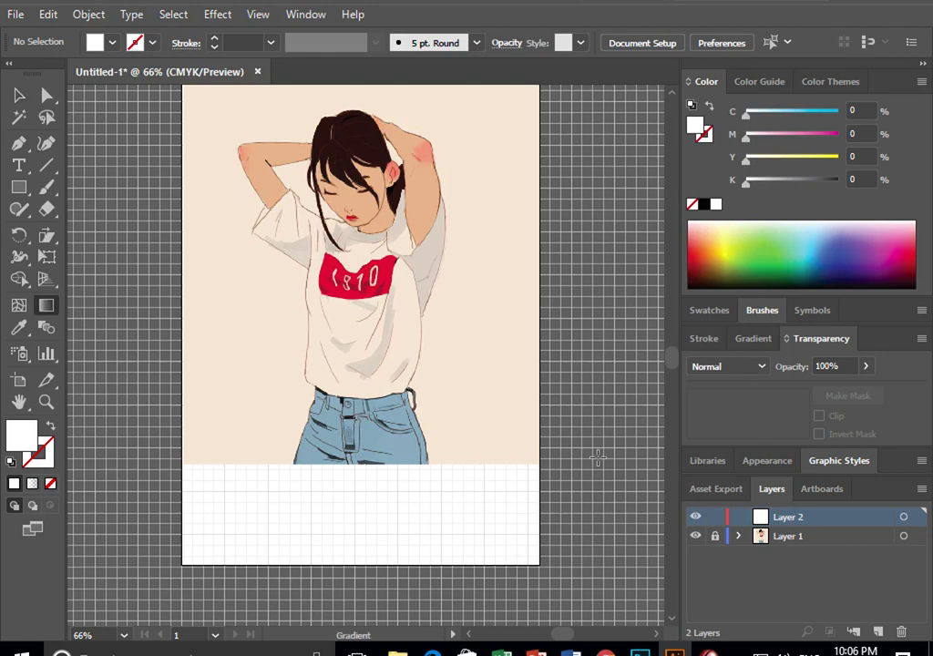
left_click(218, 14)
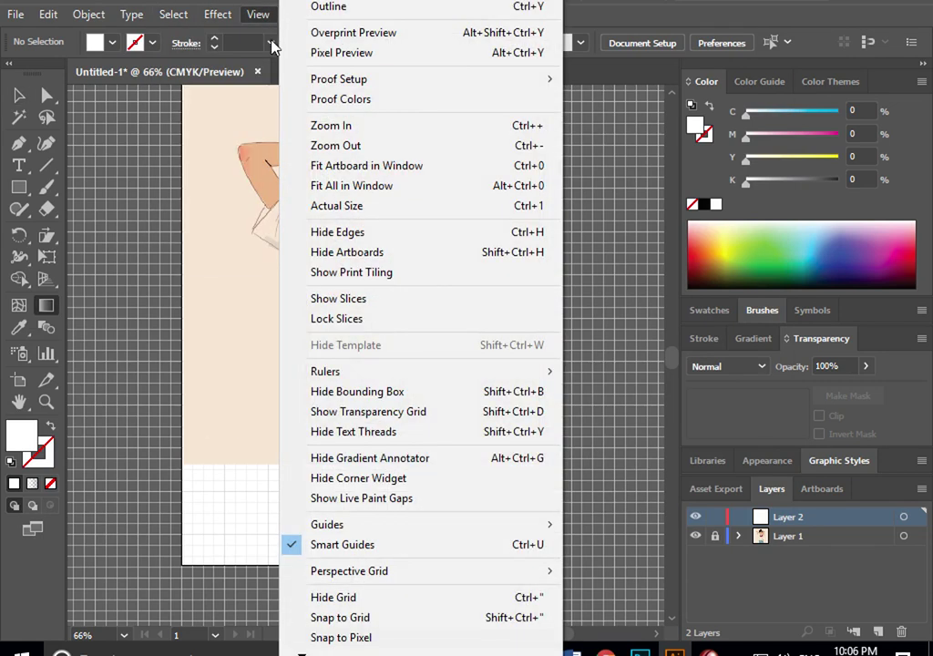
left_click(447, 599)
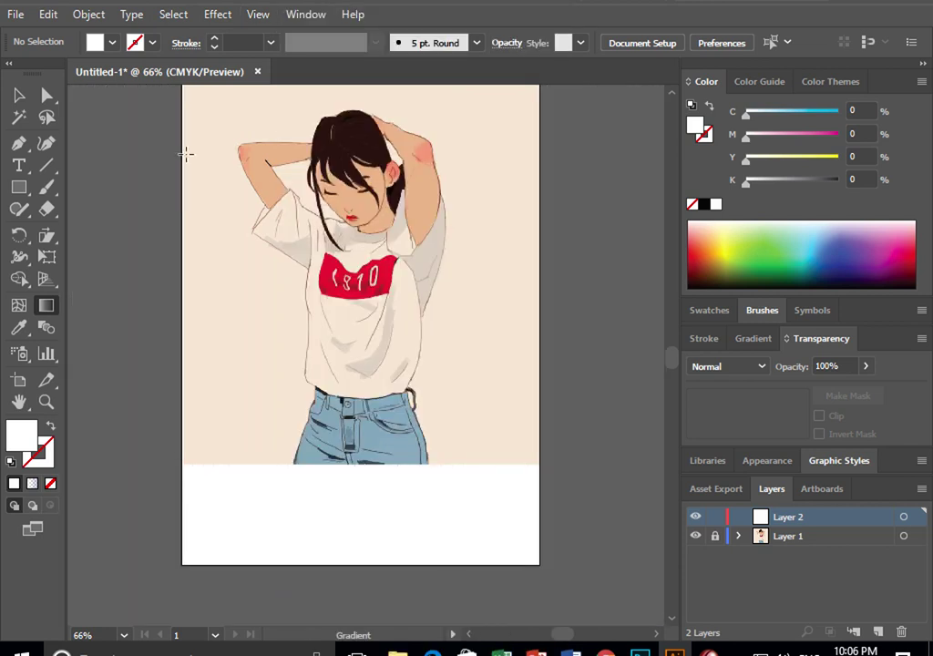
key("v")
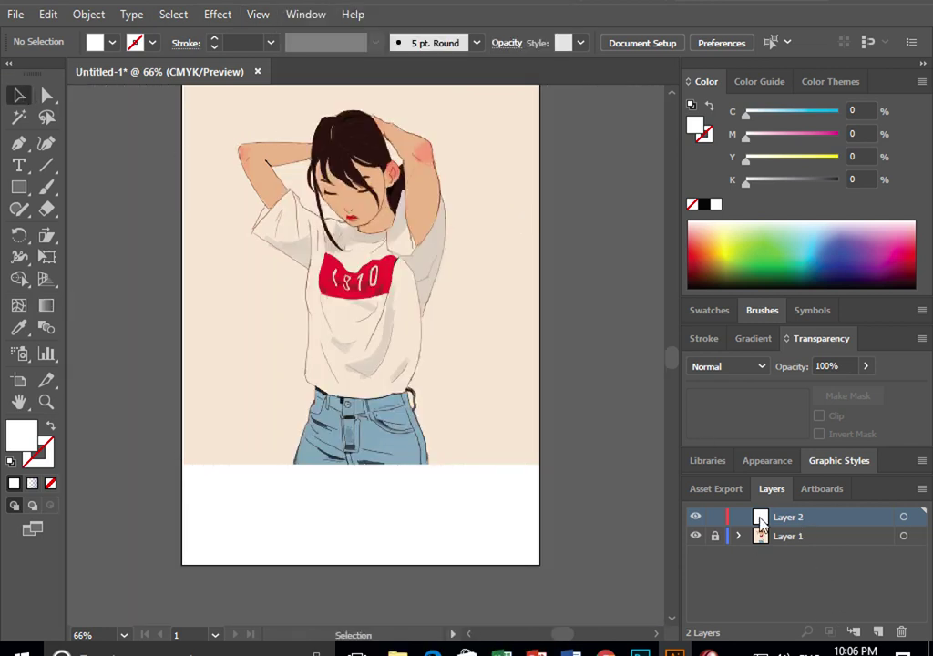
Pan to free space beside the artboard and discard a stray single-anchor Pen path
left_click(19, 143)
left_click_drag(345, 160, 229, 181)
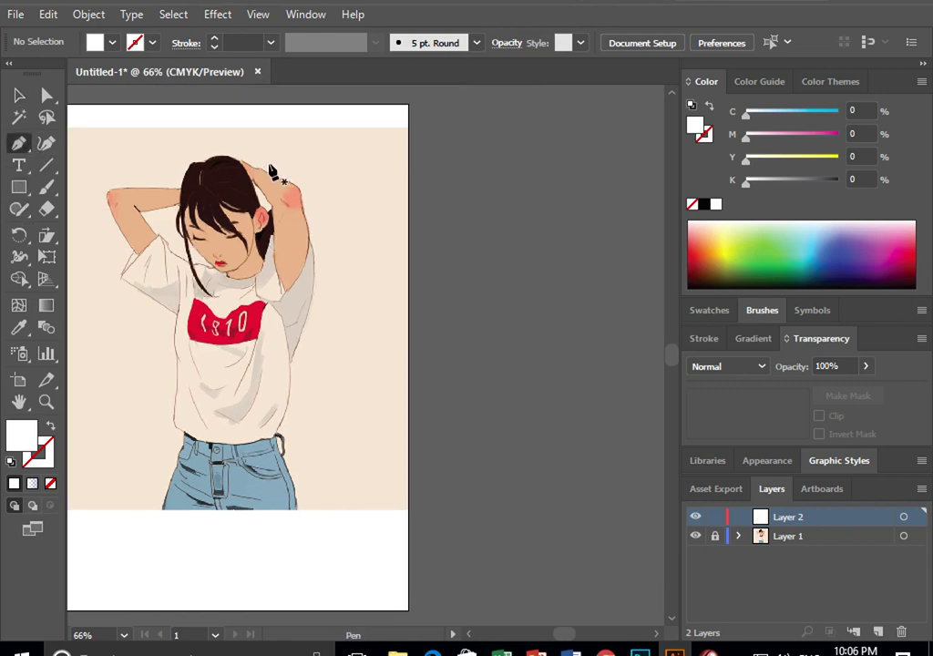
left_click(456, 196)
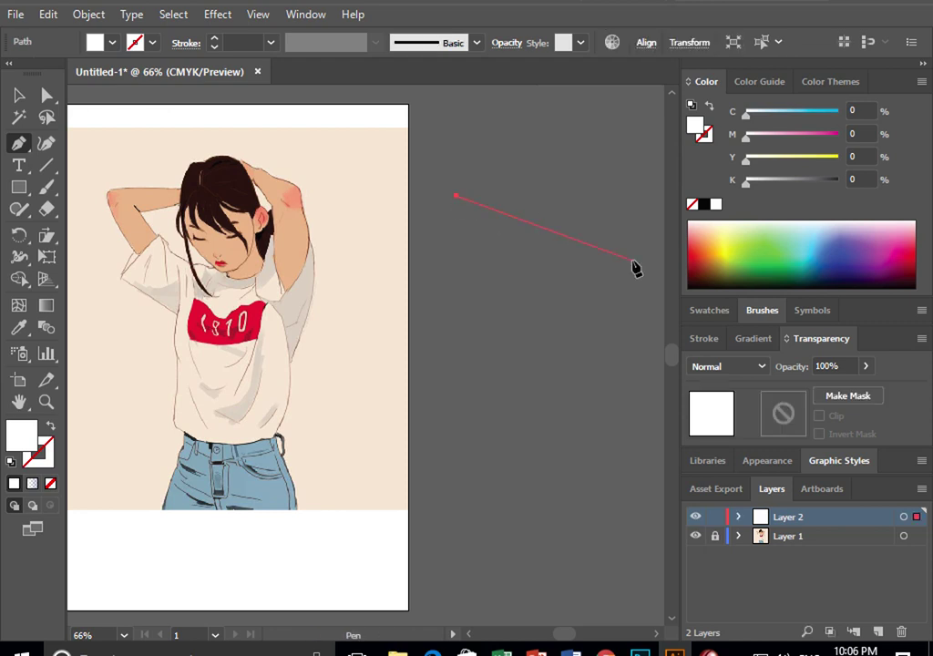
left_click(454, 209, "ctrl")
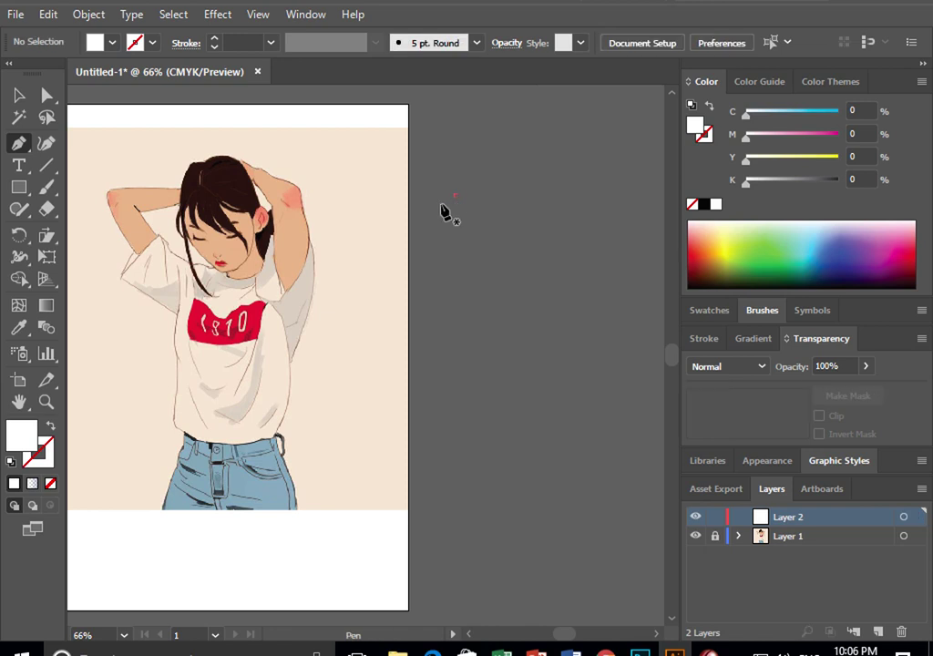
left_click_drag(437, 206, 446, 130)
key("ctrl+z")
Draw a white dome-shaped curved path with dragged anchors beside the artboard
left_click(427, 189)
left_click_drag(552, 195, 568, 243)
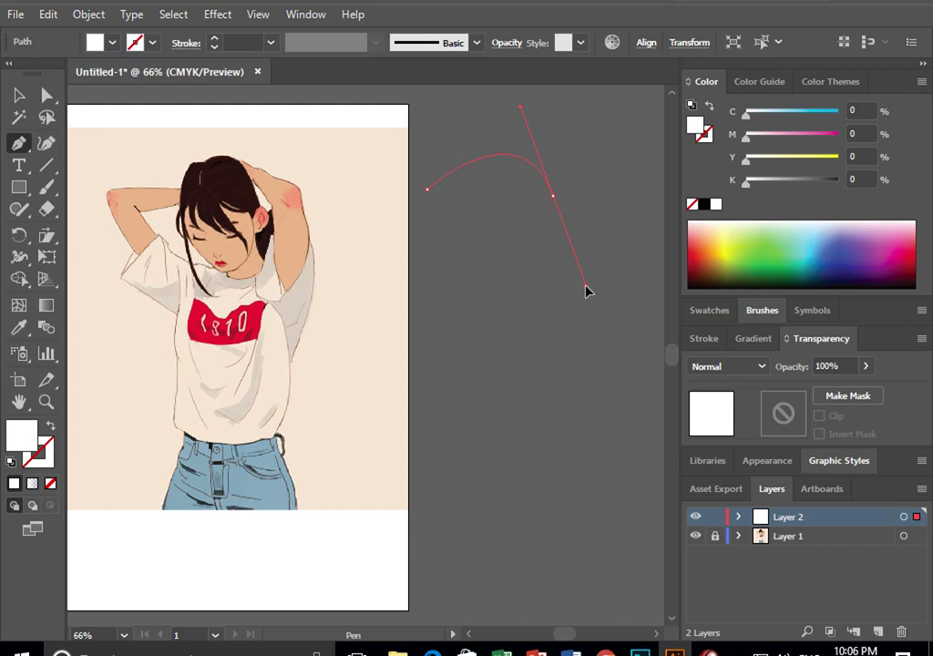
left_click_drag(587, 289, 541, 209)
mouse_move(584, 291)
left_mouse_down()
mouse_move(598, 291)
mouse_move(600, 247)
left_mouse_up()
mouse_move(622, 399)
left_mouse_down()
mouse_move(264, 249)
mouse_move(269, 243)
left_mouse_up()
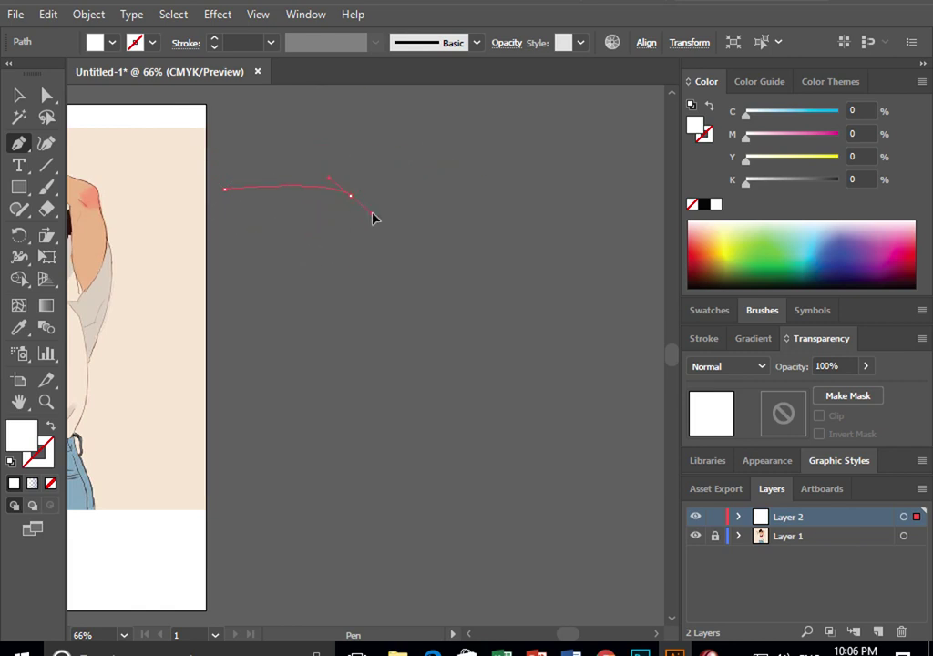
mouse_move(396, 281)
left_mouse_down()
mouse_move(410, 281)
mouse_move(404, 271)
left_mouse_up()
left_click_drag(353, 208, 287, 167)
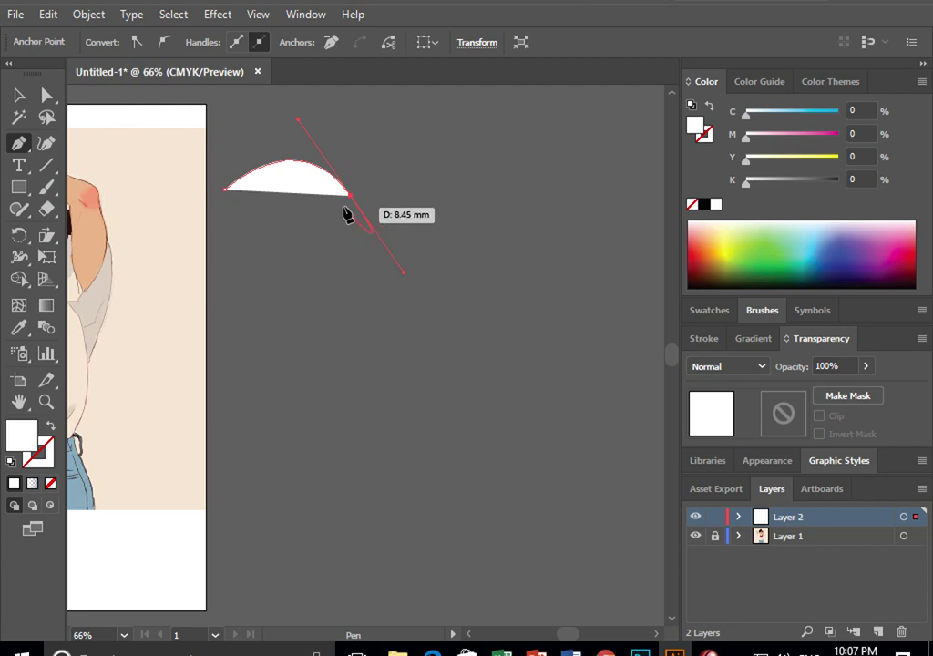
Extend the wavy outline with smooth anchors across the top and lower right
left_click(352, 199)
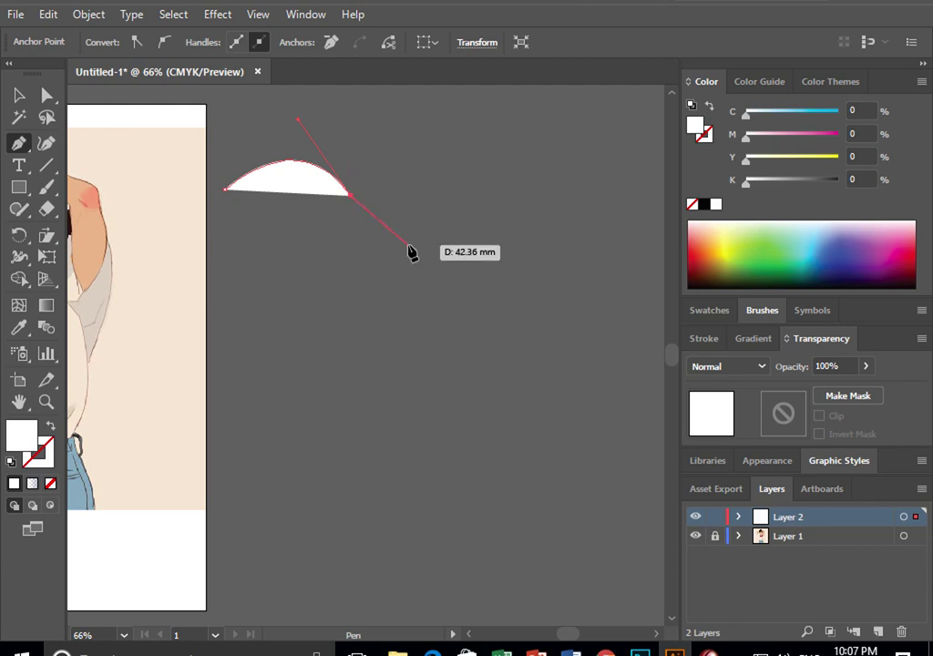
left_click_drag(446, 235, 489, 190)
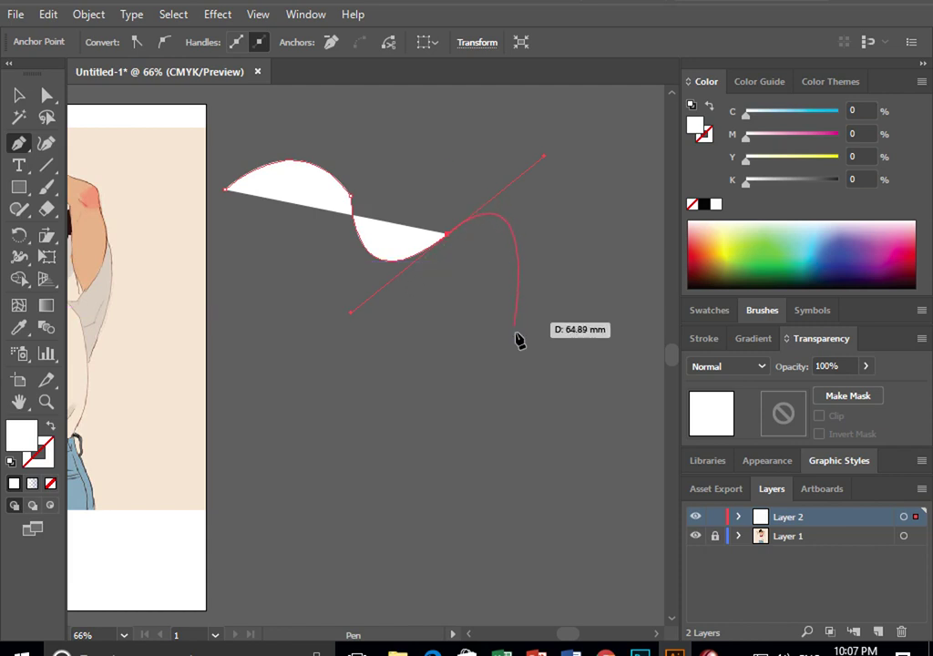
mouse_move(564, 368)
left_mouse_down()
mouse_move(547, 396)
mouse_move(483, 397)
left_mouse_up()
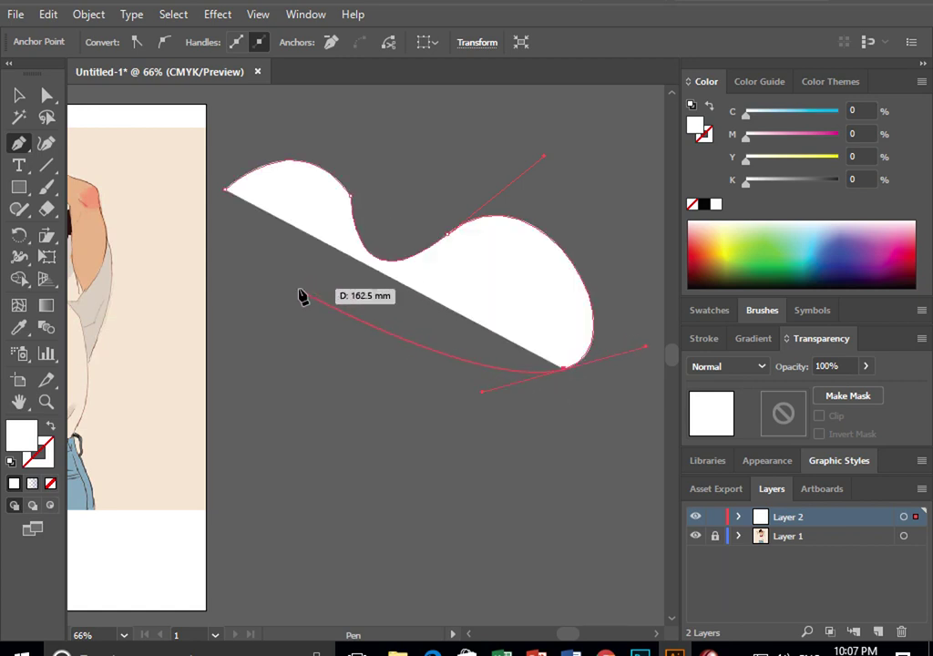
mouse_move(279, 234)
left_mouse_down()
mouse_move(266, 173)
mouse_move(290, 247)
left_mouse_up()
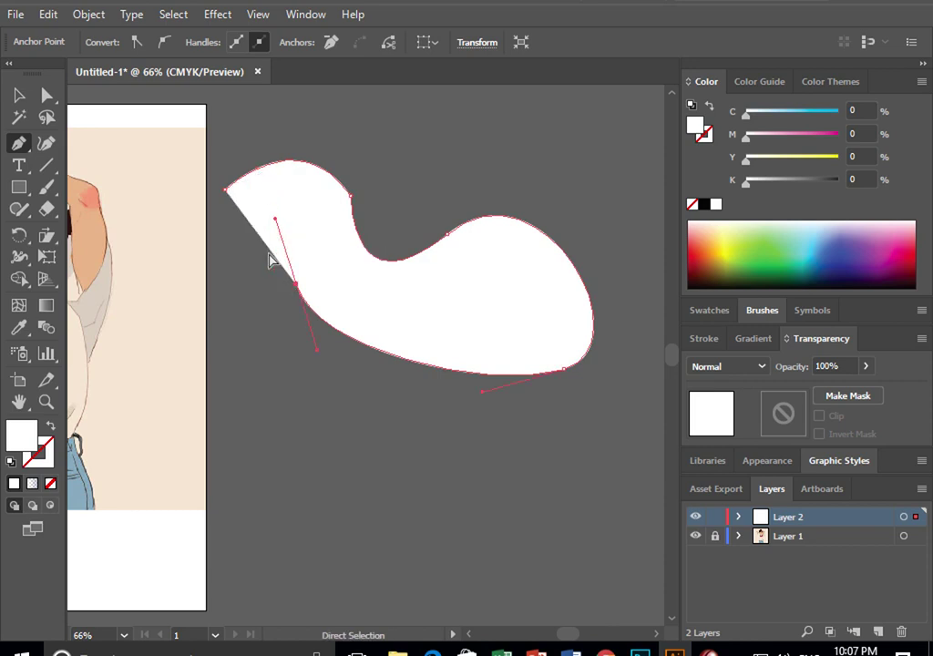
Redo the lower-left anchor to close the blob, then deselect it
key("ctrl+z")
left_click_drag(281, 268, 278, 221)
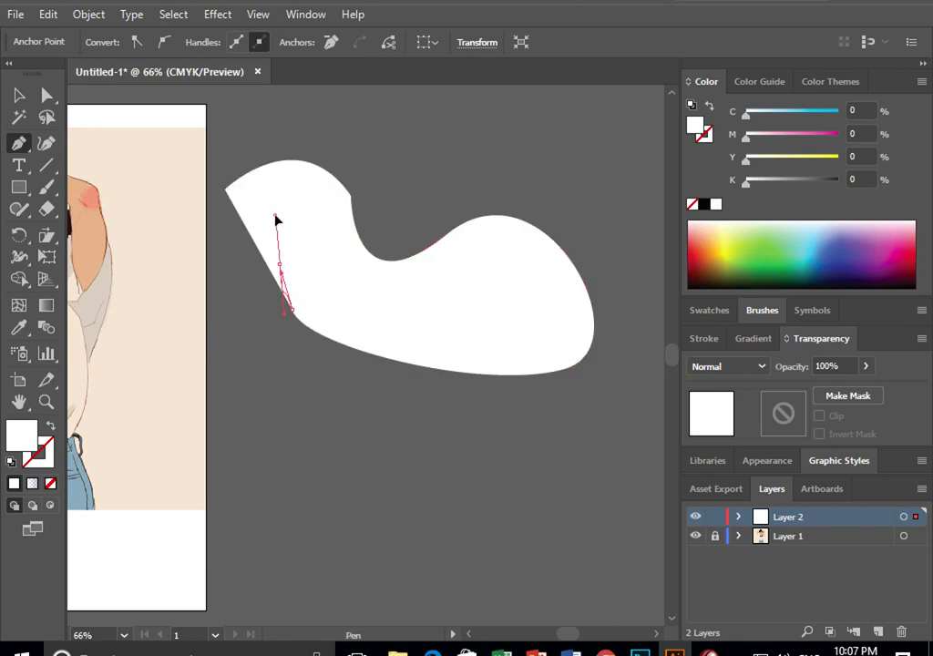
key("ctrl+z")
left_click(301, 311)
mouse_move(301, 244)
left_mouse_down()
mouse_move(229, 198)
mouse_move(252, 110)
left_mouse_up()
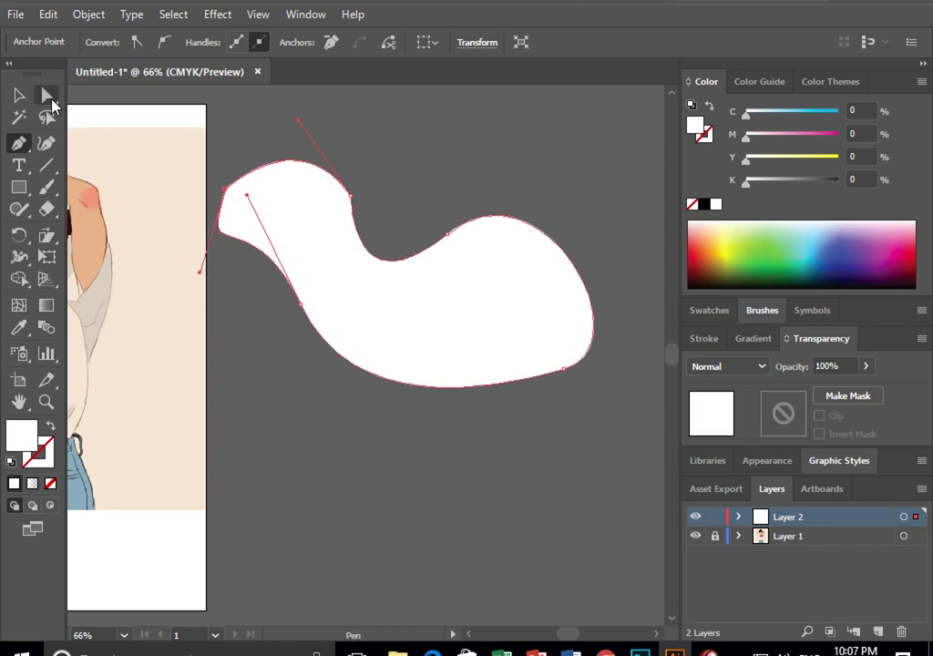
left_click(49, 98)
left_click(269, 143)
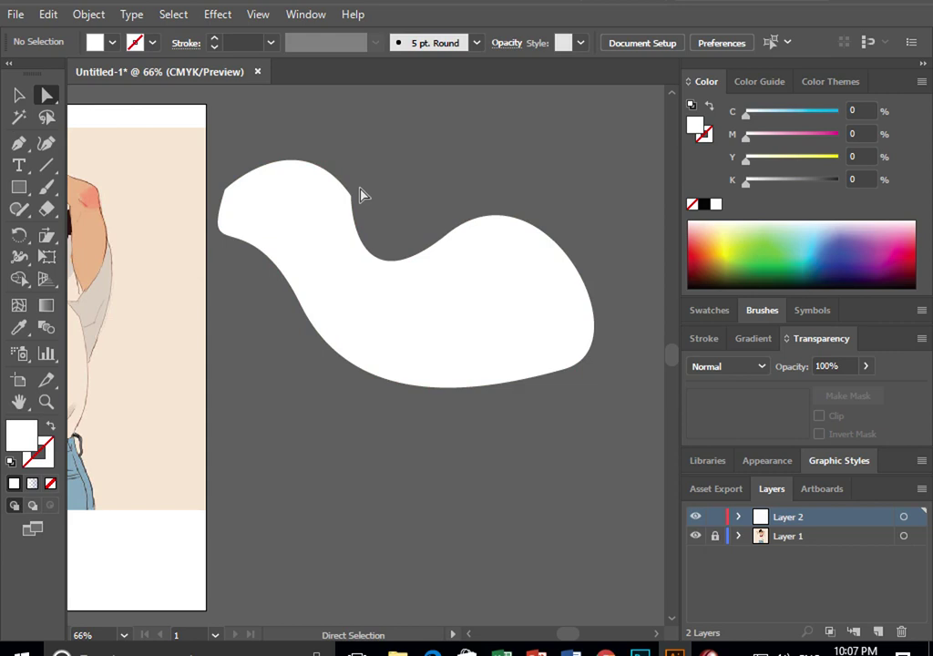
Reshape the blob's left anchor and handles to round its top-left and lower-left edges
key("space")
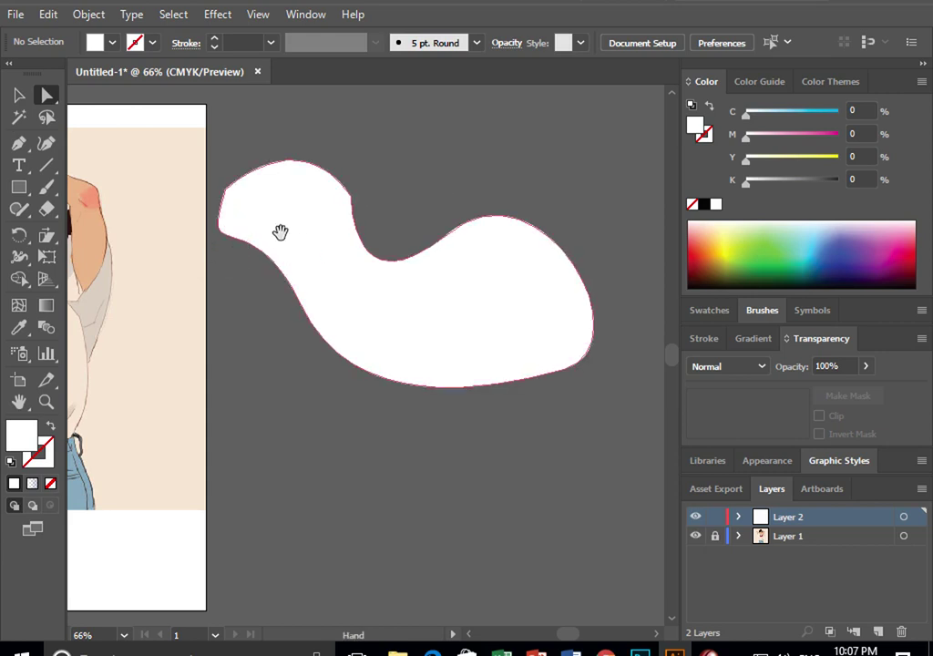
left_click_drag(280, 232, 363, 250)
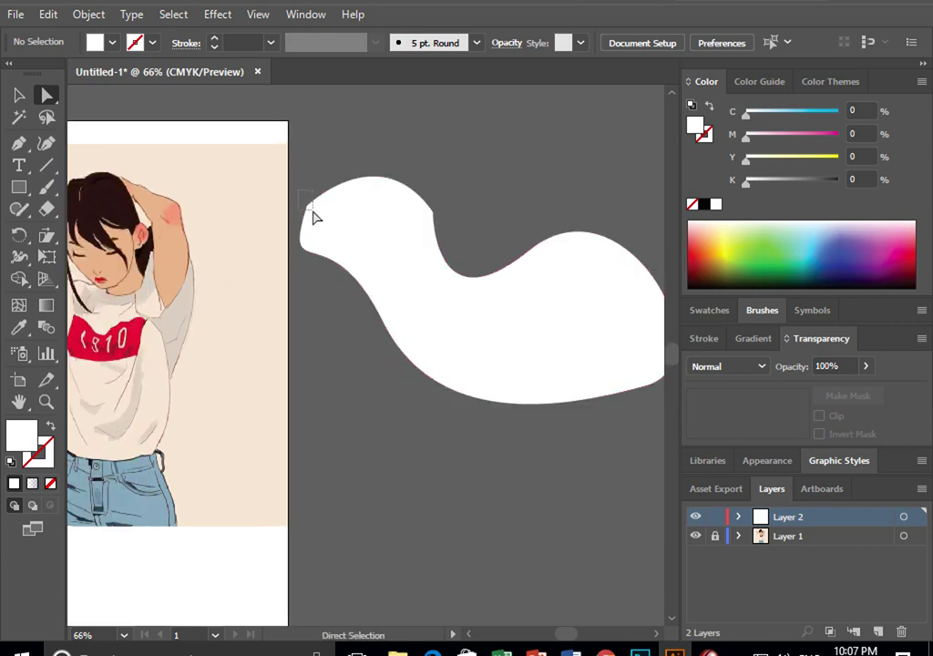
left_click(312, 213)
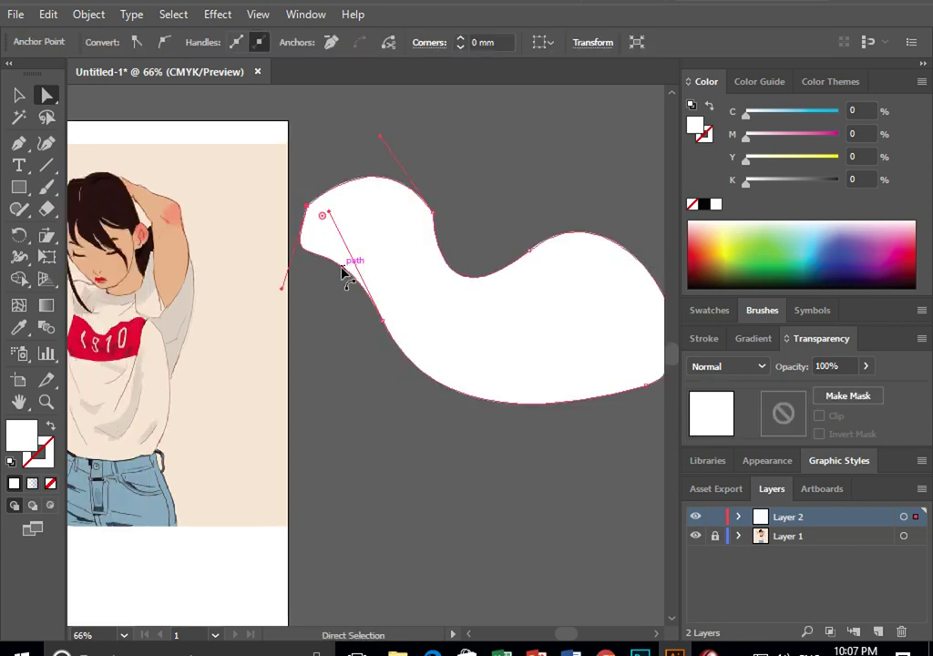
left_click(164, 42)
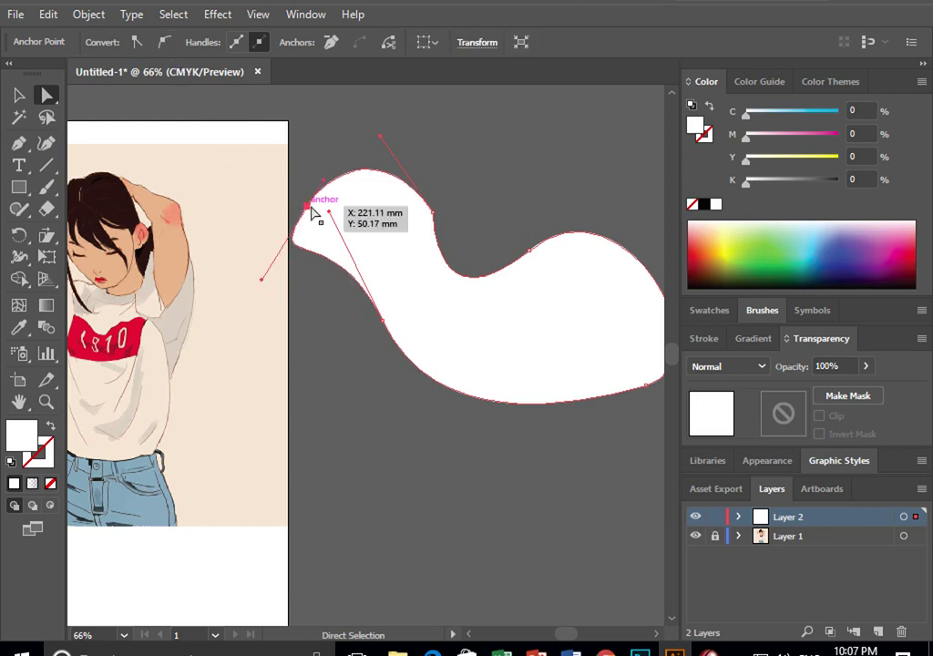
left_click_drag(310, 206, 305, 192)
left_click_drag(262, 269, 280, 238)
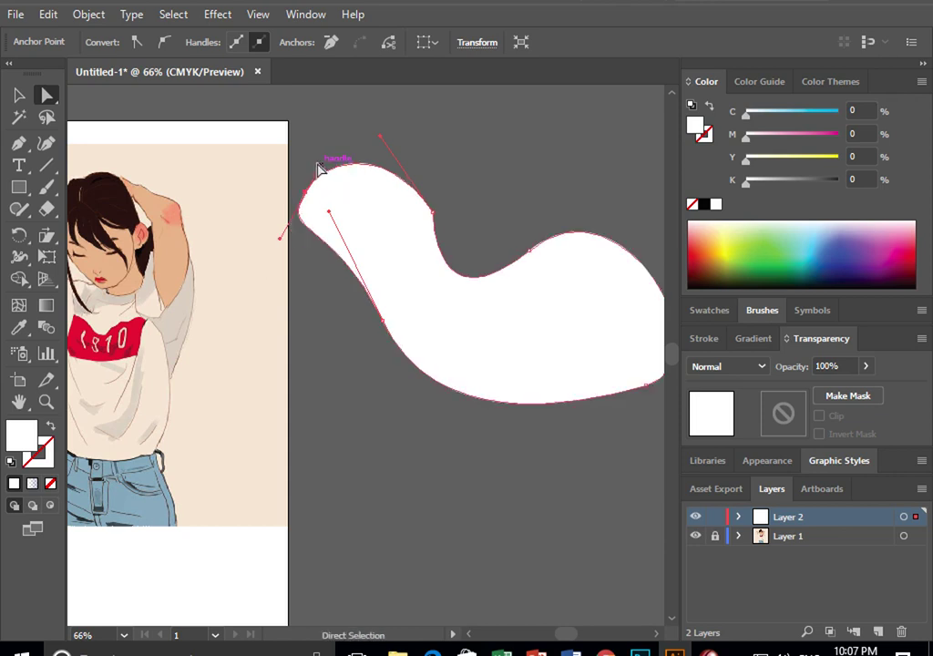
left_click_drag(320, 167, 319, 143)
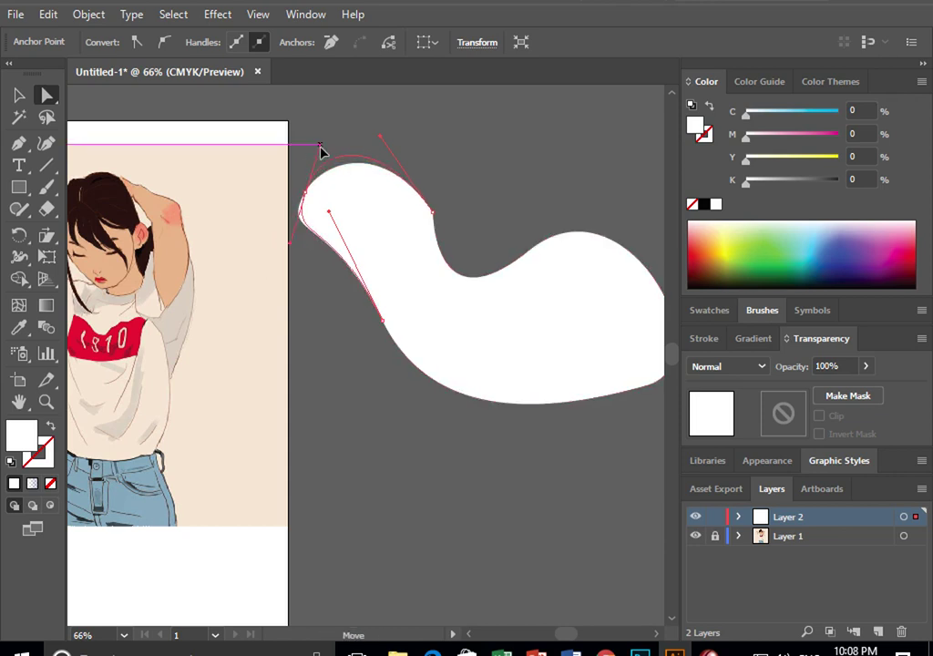
mouse_move(331, 211)
left_mouse_down()
mouse_move(356, 290)
mouse_move(380, 243)
left_mouse_up()
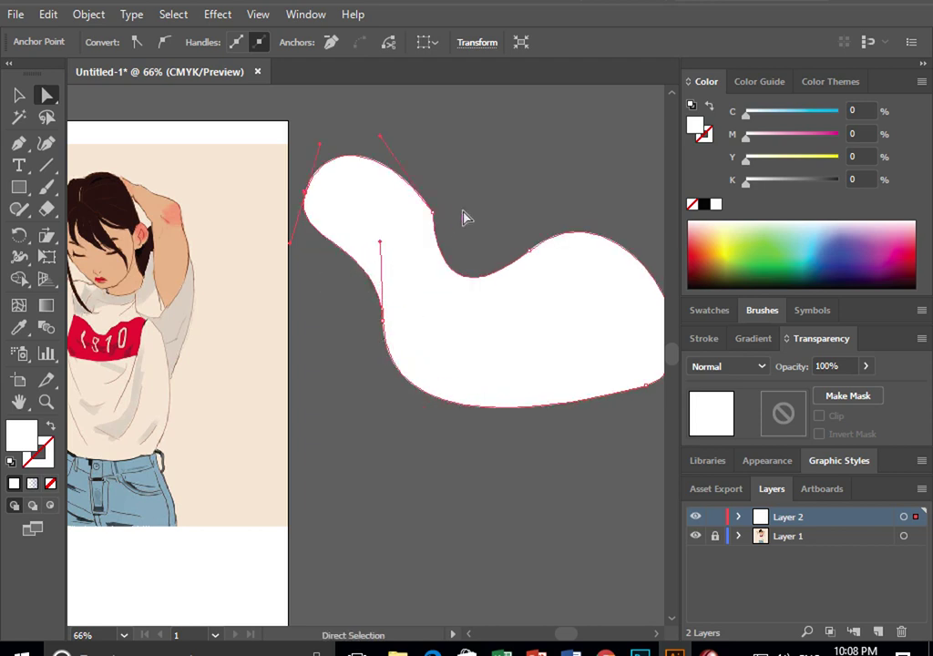
Convert the blob's upper-right dip anchor to a smooth point and deselect
left_click(434, 214)
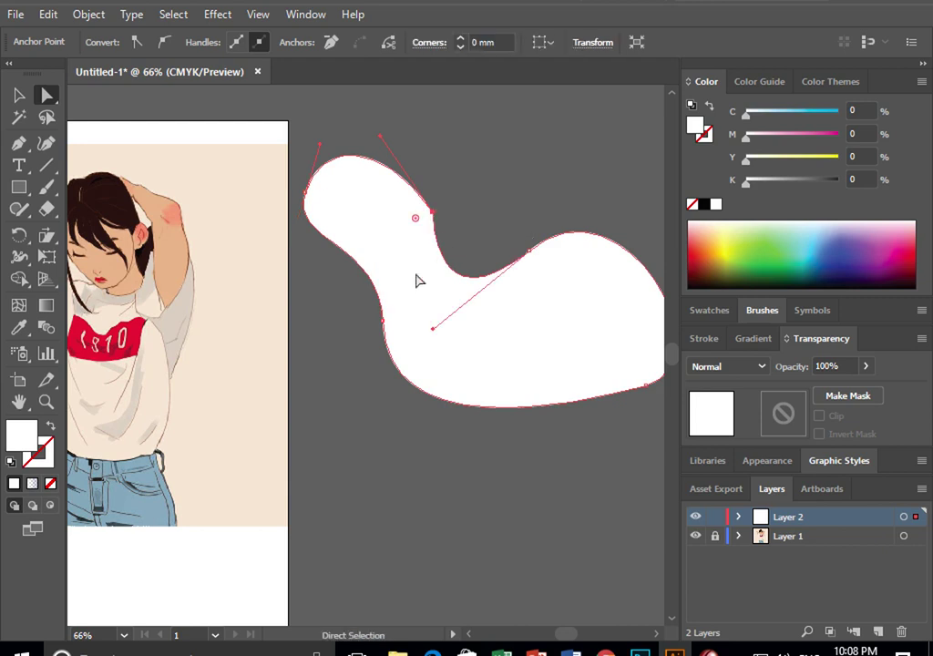
left_click(165, 44)
left_click(467, 202)
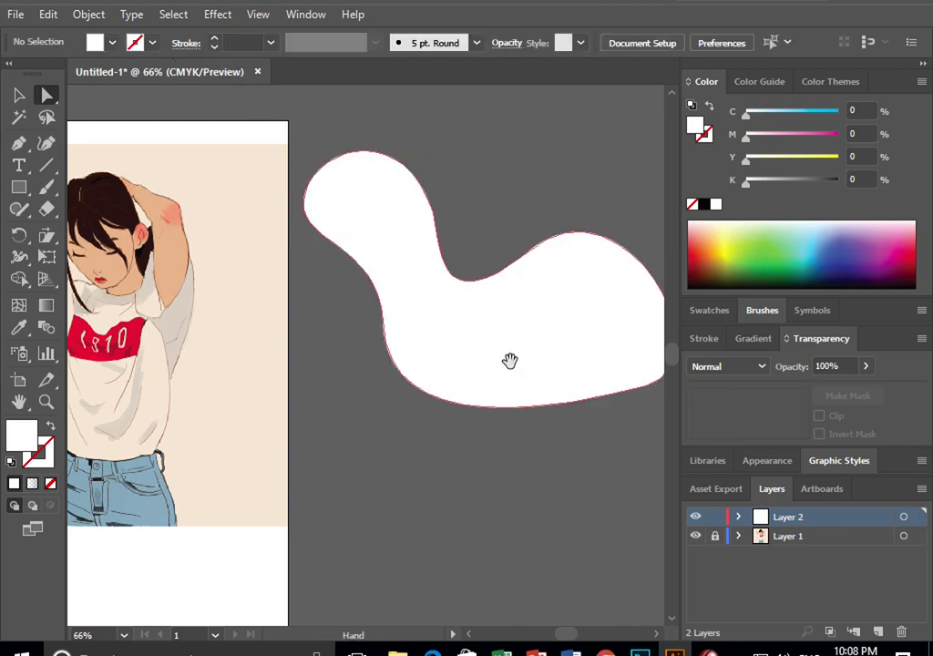
left_click_drag(508, 363, 419, 325)
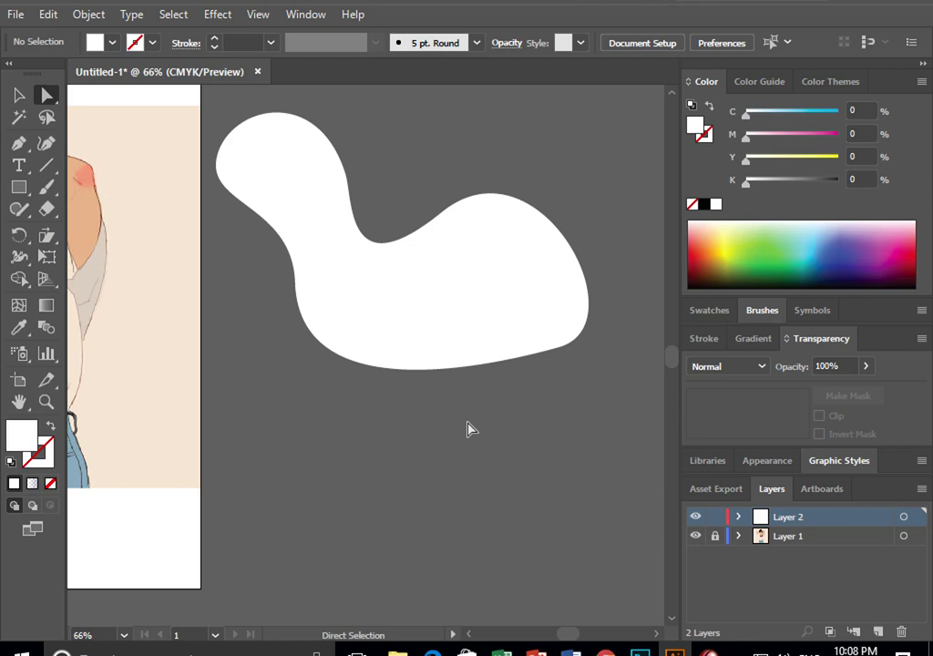
Delete the white blob and pan back to the full reference artboard
left_click(438, 312)
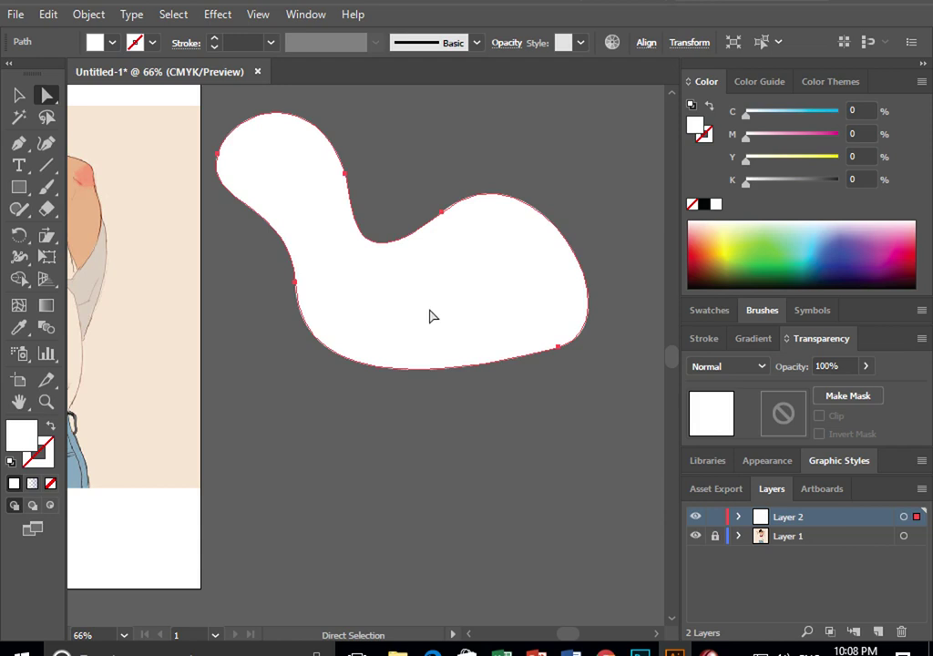
key("Delete")
mouse_move(252, 217)
left_mouse_down()
mouse_move(432, 254)
mouse_move(436, 267)
left_mouse_up()
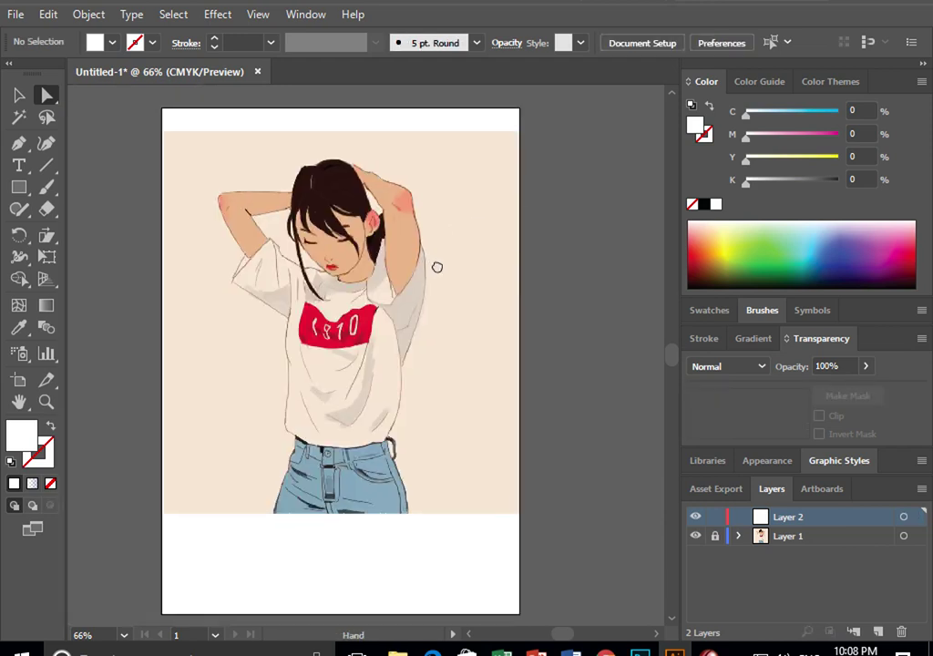
Marquee-zoom from the whole figure down to a close-up of the girl's head and arms
key("z")
left_click_drag(198, 194, 512, 538)
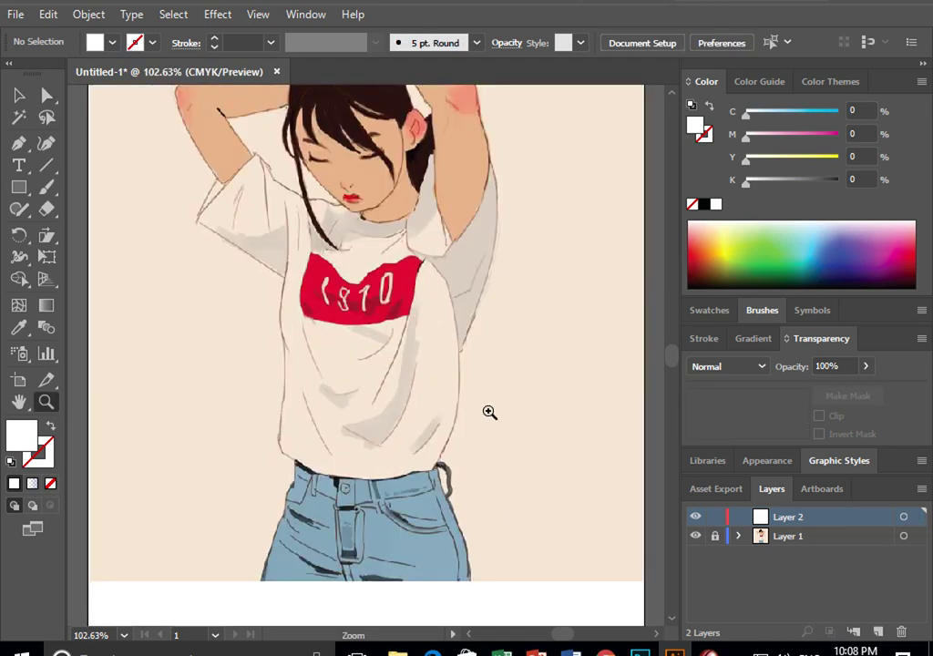
scroll(489, 401, "up", 1)
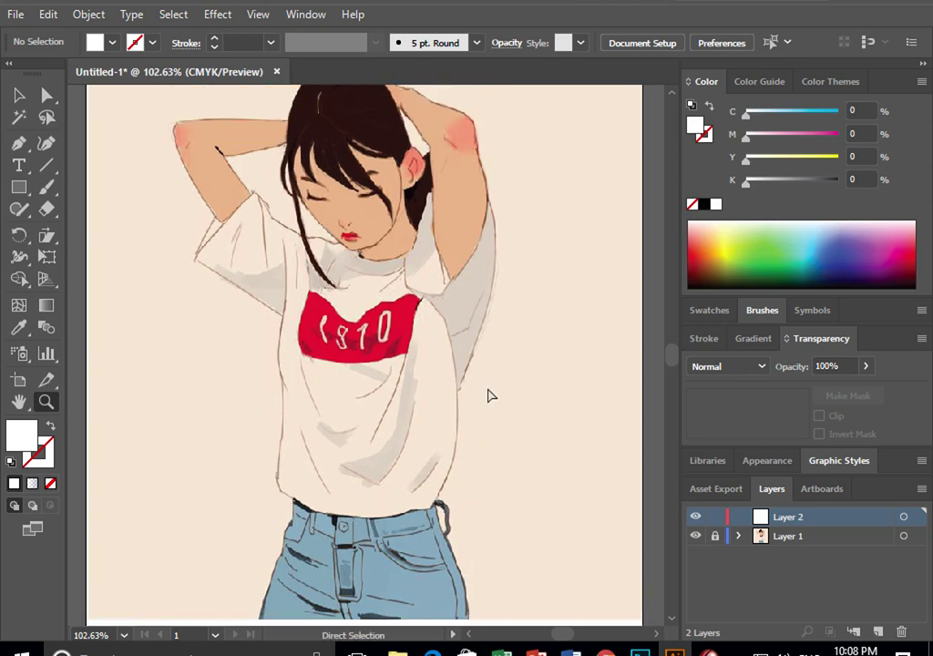
key("ctrl+minus")
key("ctrl+minus")
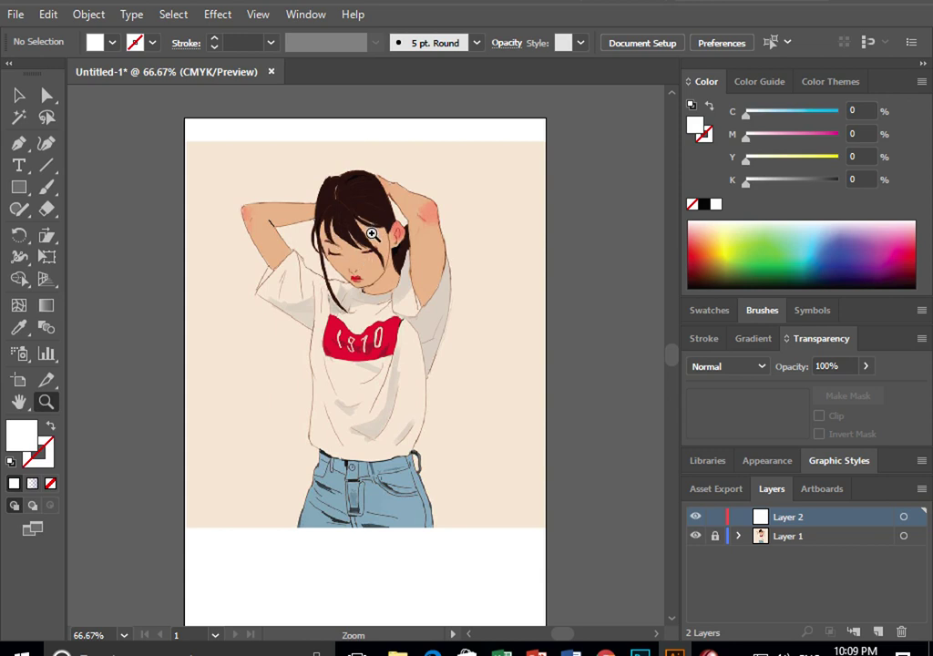
left_click_drag(233, 162, 476, 337)
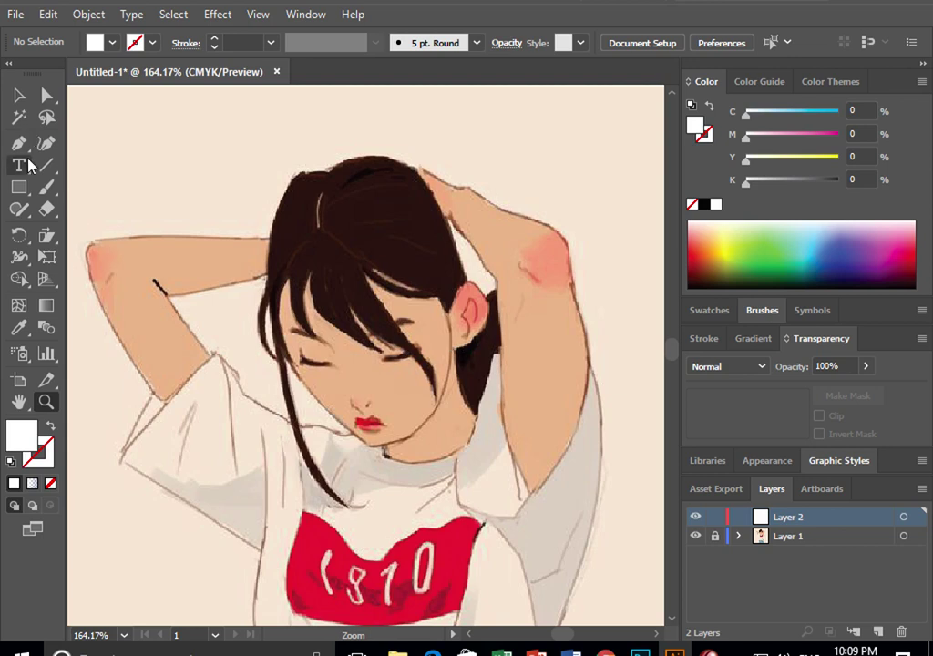
left_click(18, 143)
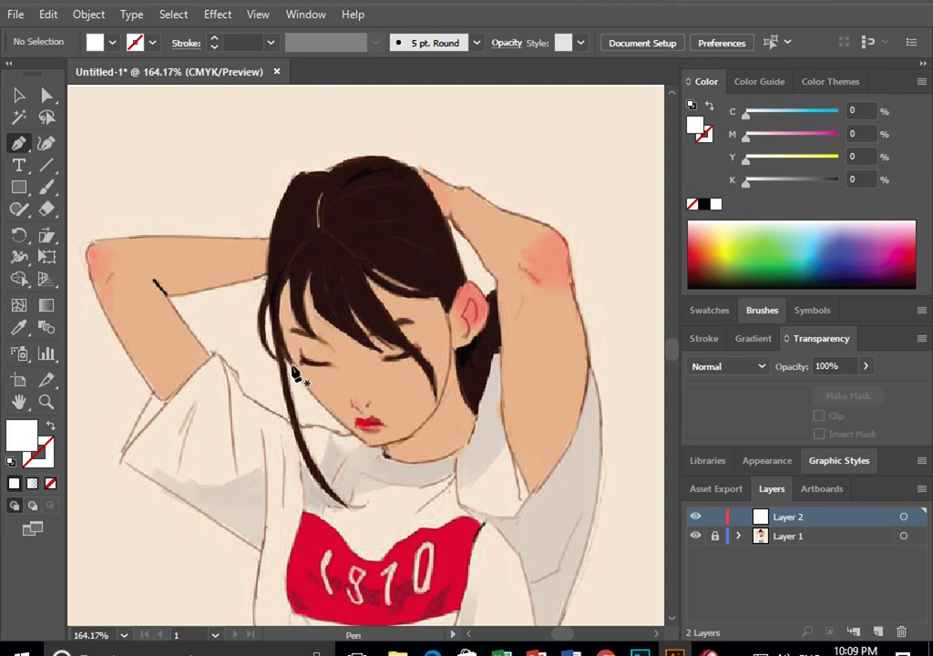
Trace the jaw from cheek to chin as an unfilled red stroke (C0 M91 Y85 K0)
left_click_drag(291, 366, 372, 453)
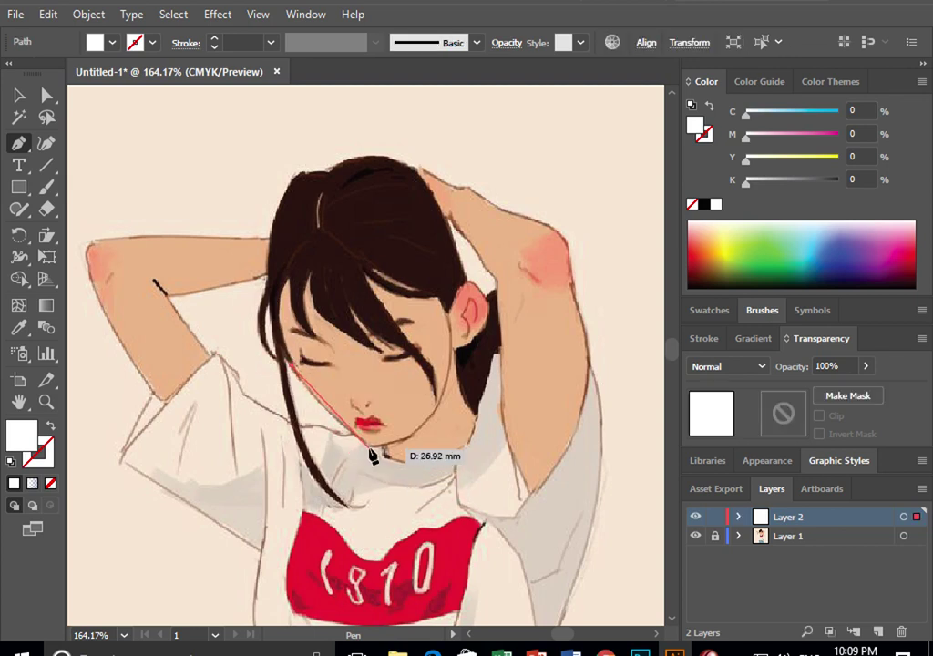
left_click_drag(372, 453, 388, 453)
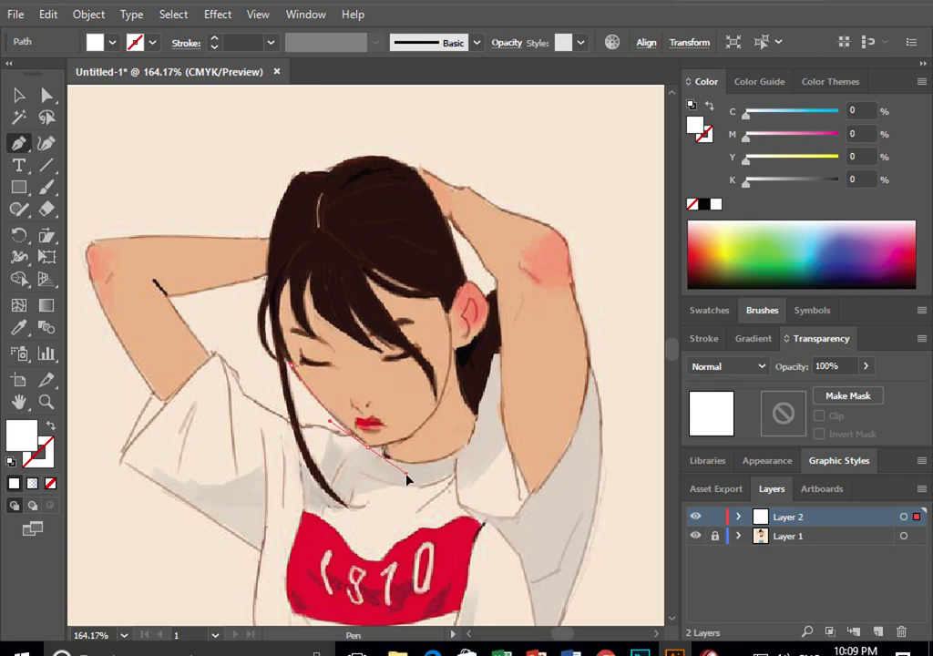
left_click_drag(405, 473, 408, 483)
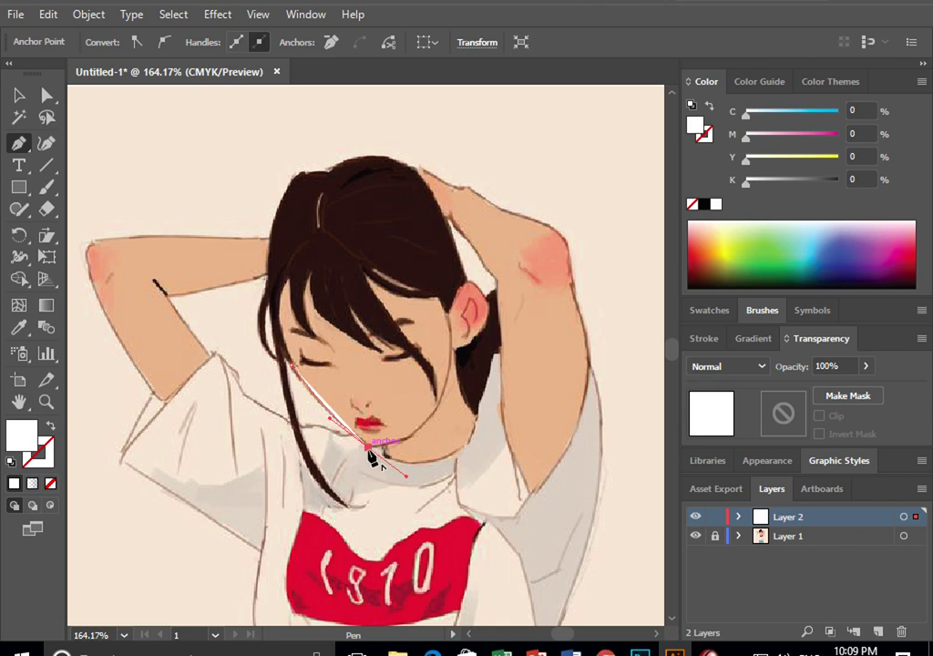
left_click_drag(369, 453, 3, 448)
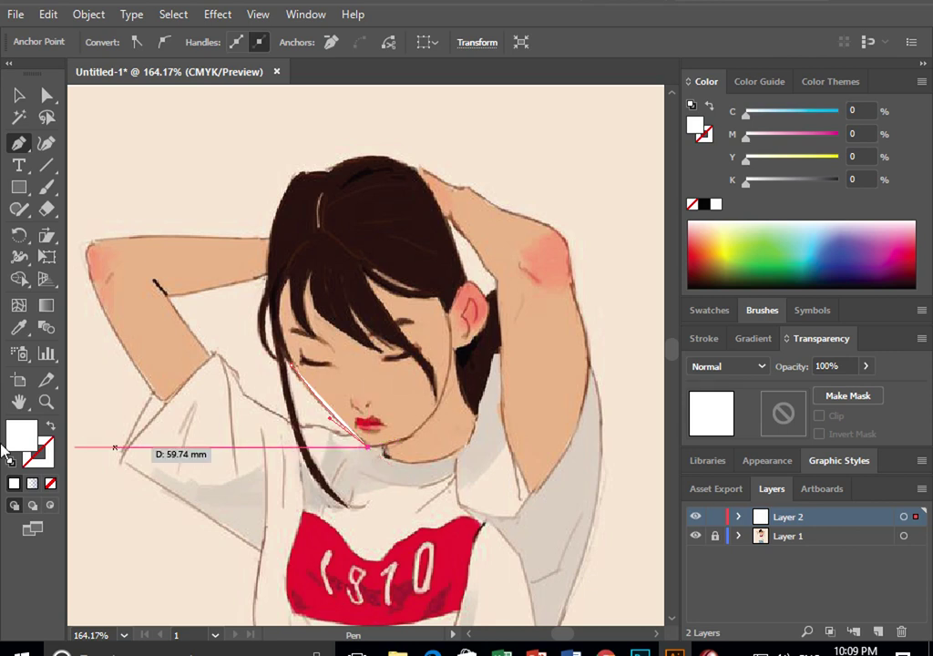
left_click(52, 428)
left_click(45, 453)
left_click_drag(366, 446, 645, 235)
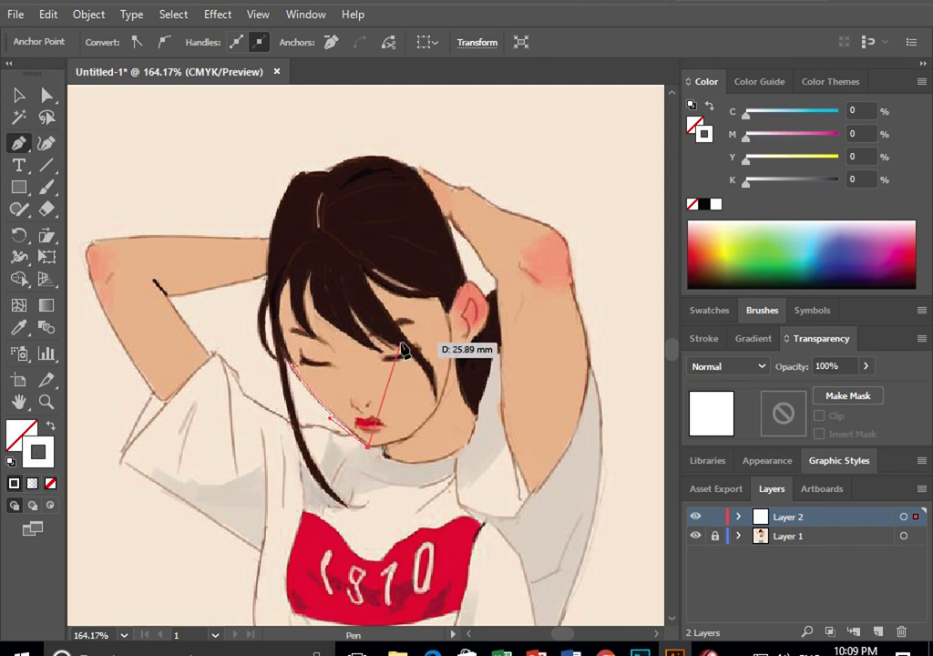
mouse_move(785, 164)
left_mouse_down()
mouse_move(824, 161)
mouse_move(825, 139)
left_mouse_up()
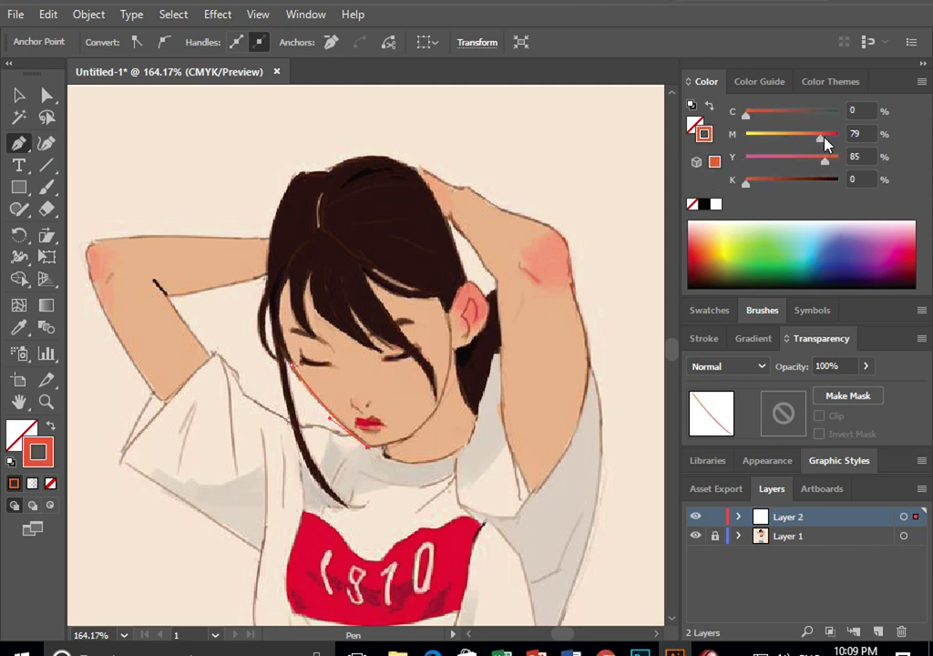
left_click_drag(366, 446, 392, 451)
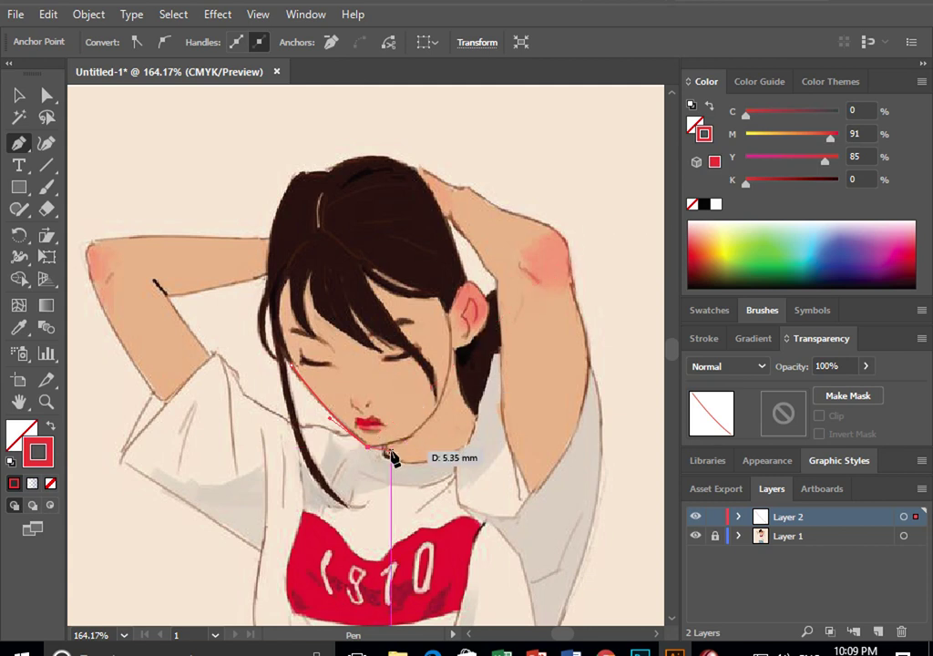
key("ctrl+plus")
key("ctrl+plus")
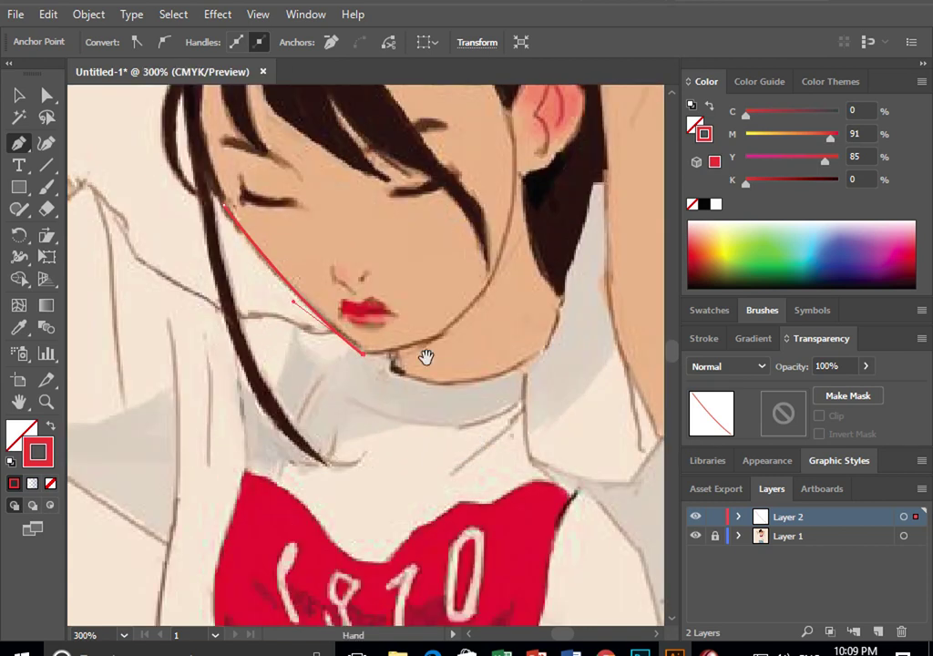
Continue the red outline along the jaw and round the chin down to the collar
left_click_drag(424, 358, 445, 401)
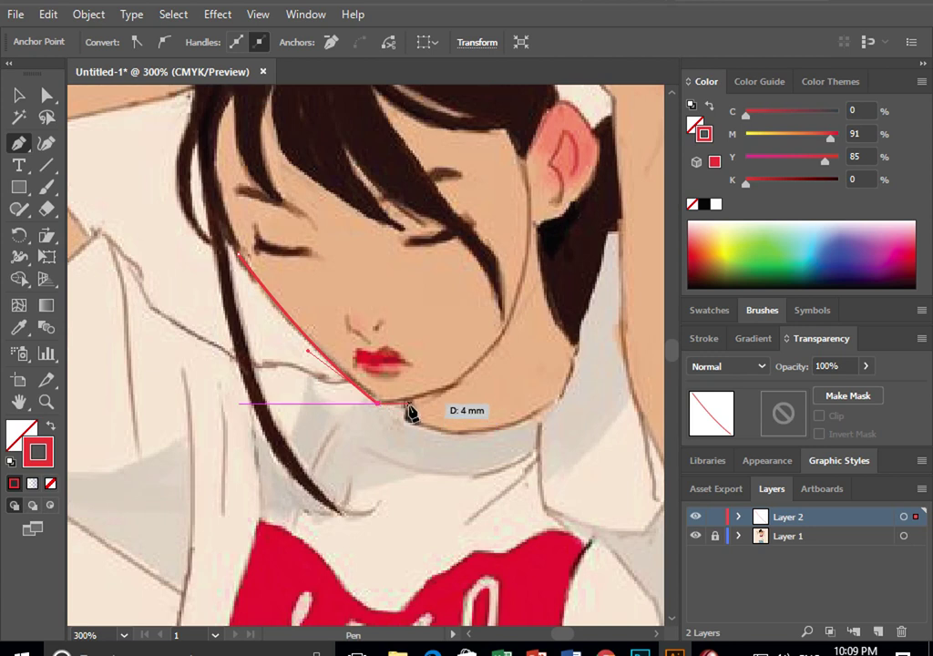
left_click_drag(408, 412, 416, 403)
left_click(419, 397, "ctrl")
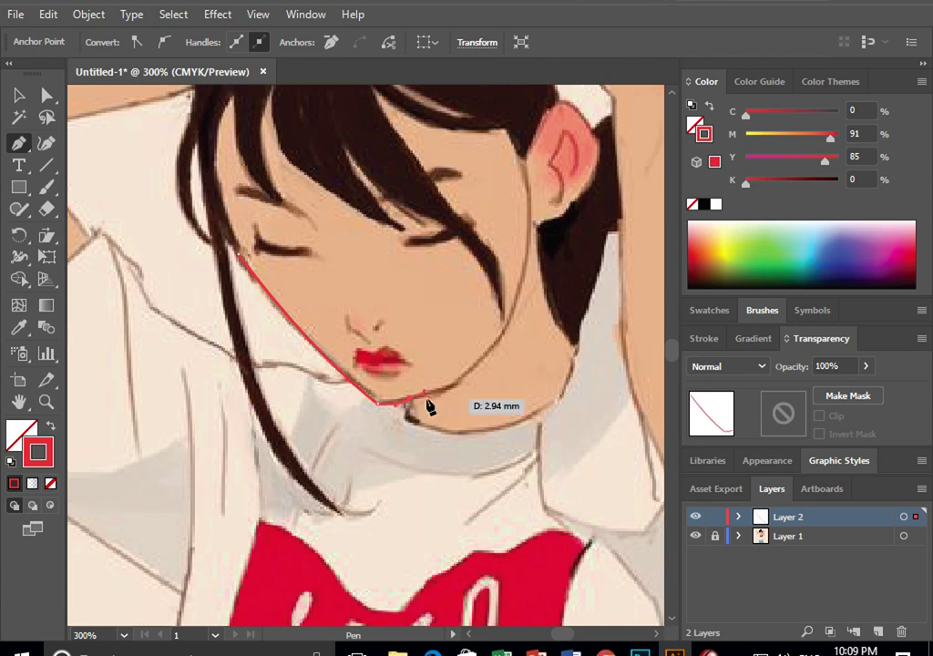
left_click_drag(407, 401, 408, 419)
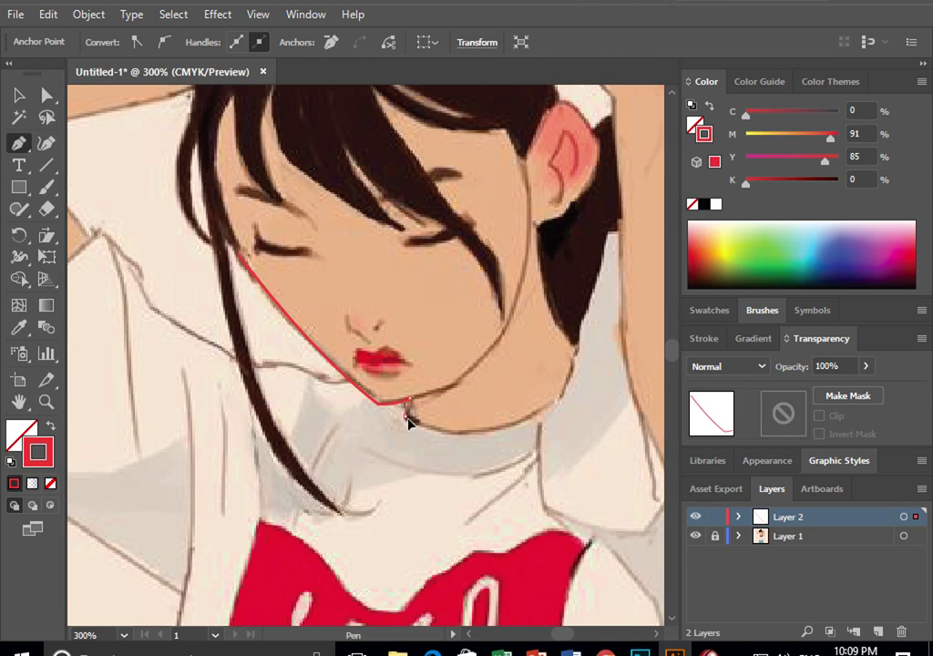
mouse_move(411, 423)
left_mouse_down()
mouse_move(453, 450)
mouse_move(415, 474)
left_mouse_up()
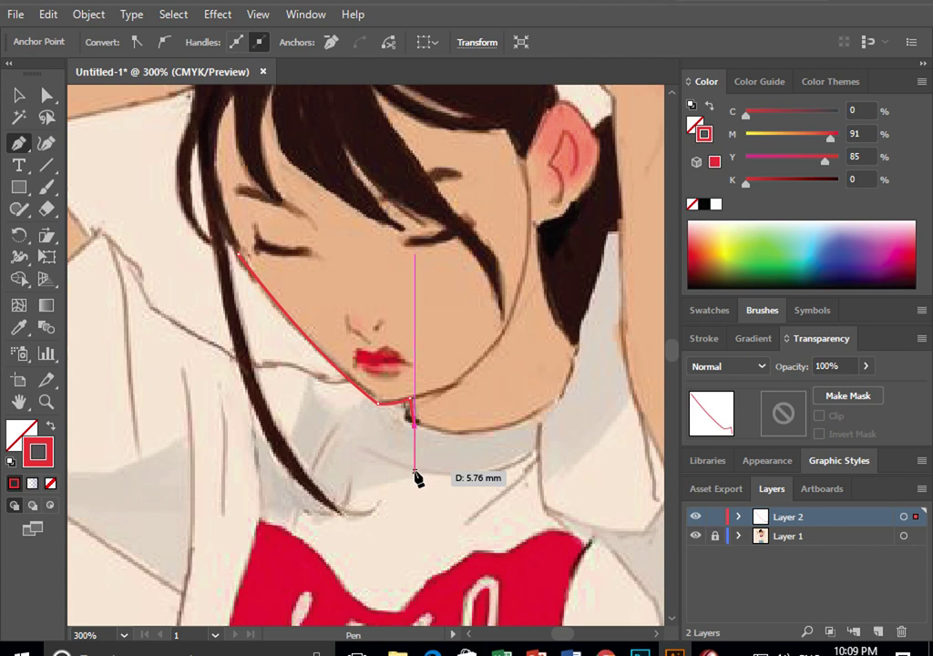
left_click(417, 467)
Run the outline along the neckline, up the neck and behind the jaw to below the ear
left_click(565, 447)
left_click(594, 366)
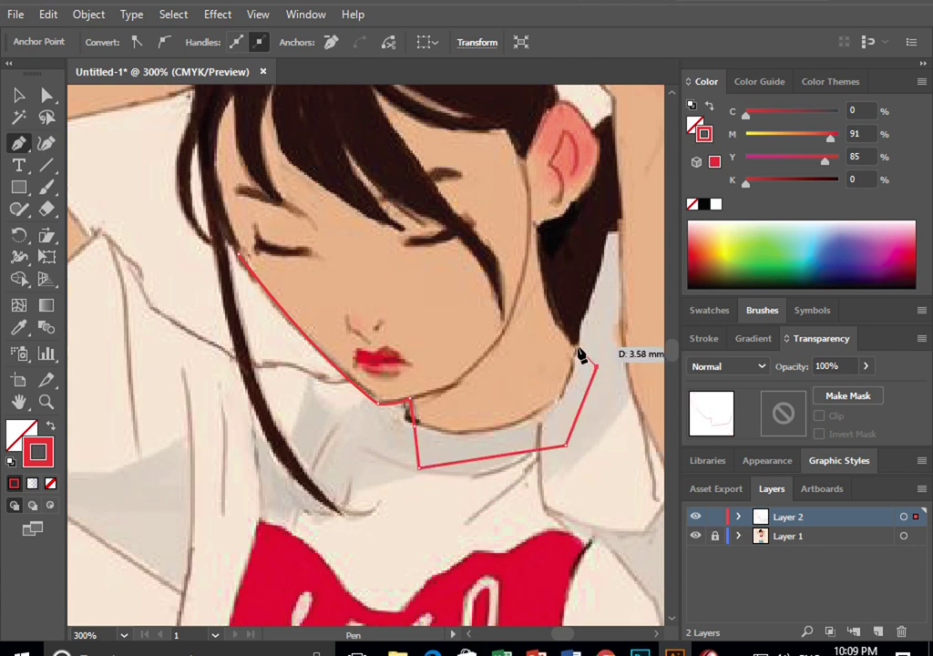
left_click_drag(588, 333, 512, 395)
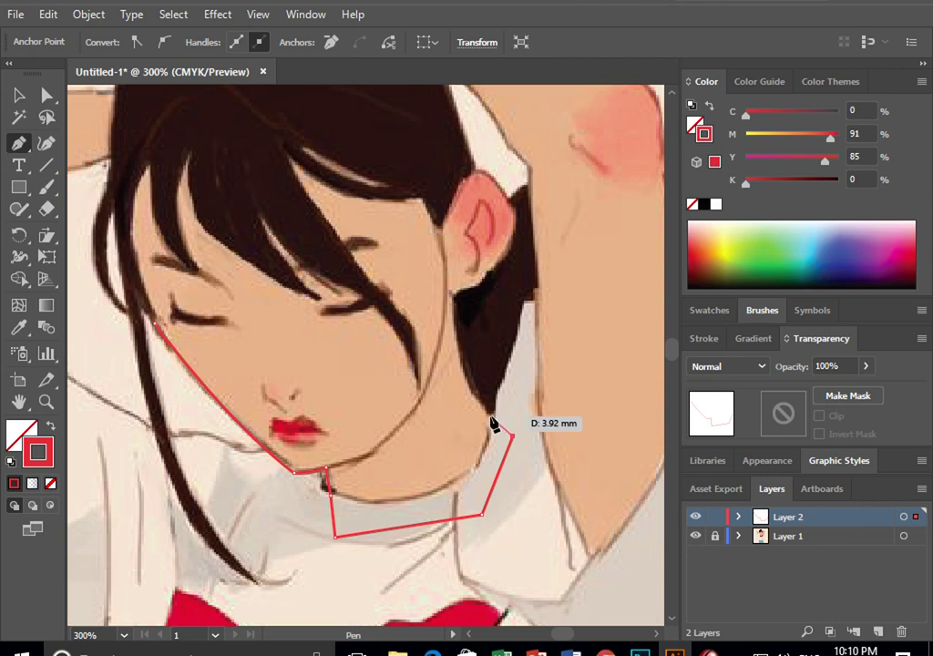
left_click(491, 418)
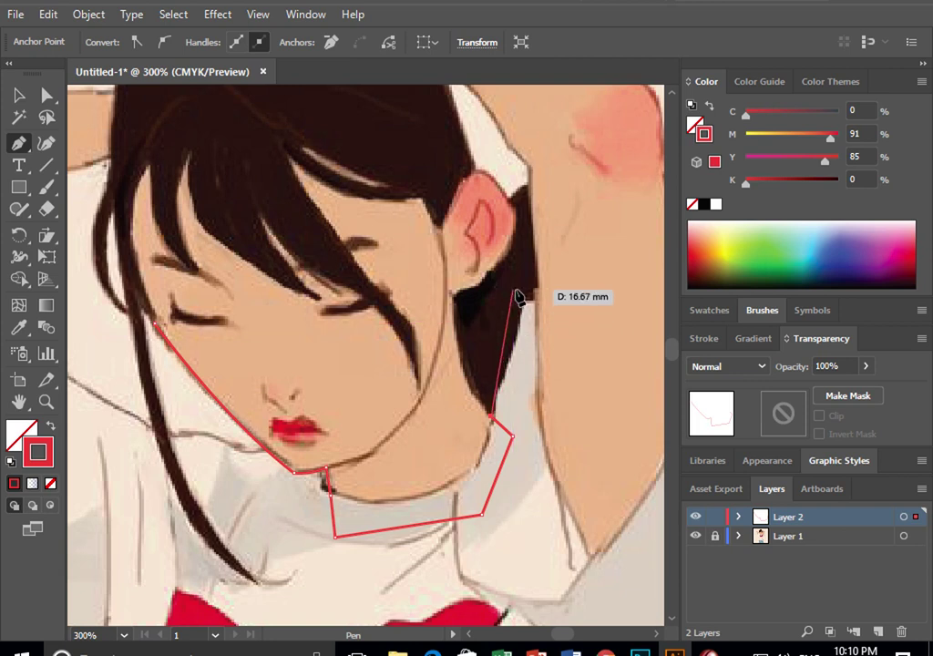
left_click(491, 297)
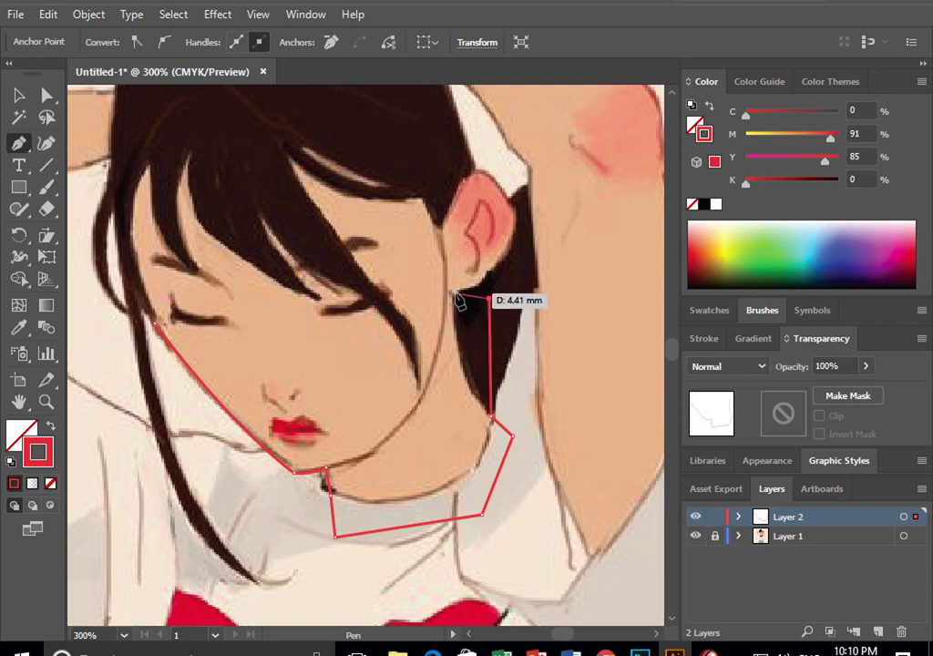
left_click(453, 294)
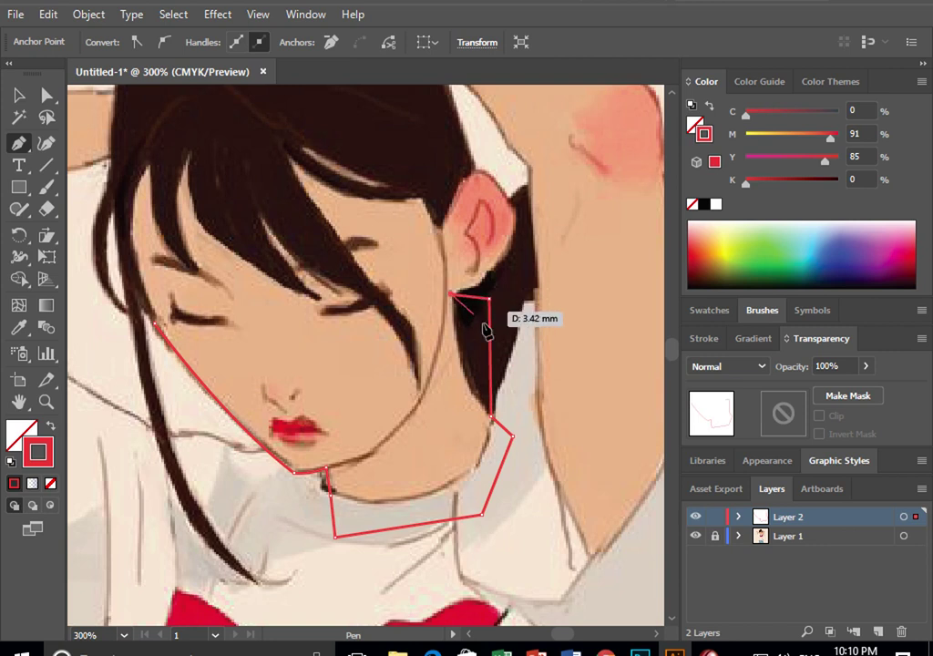
left_click(485, 282)
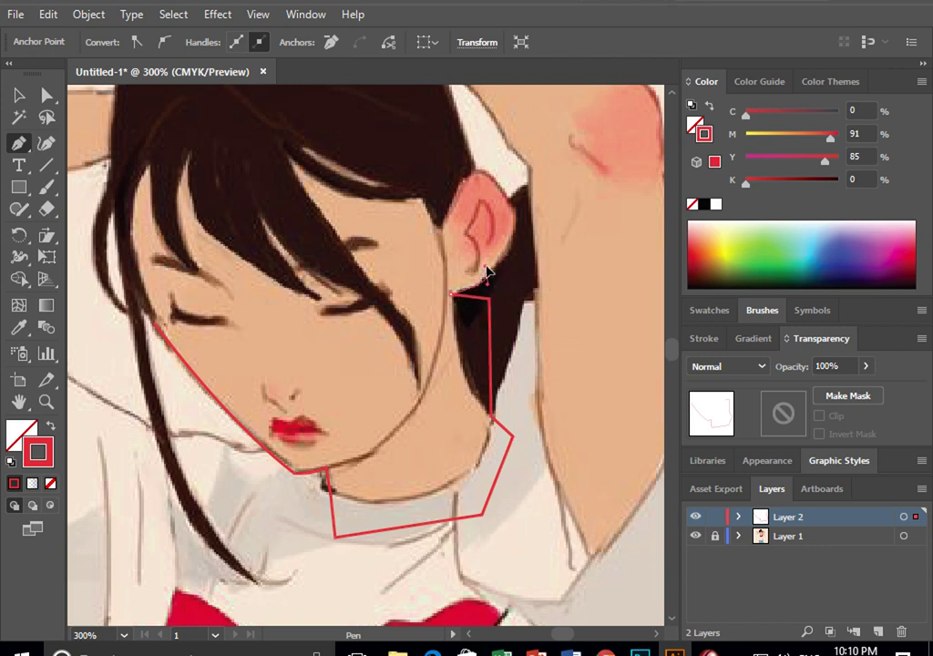
key("ctrl+z")
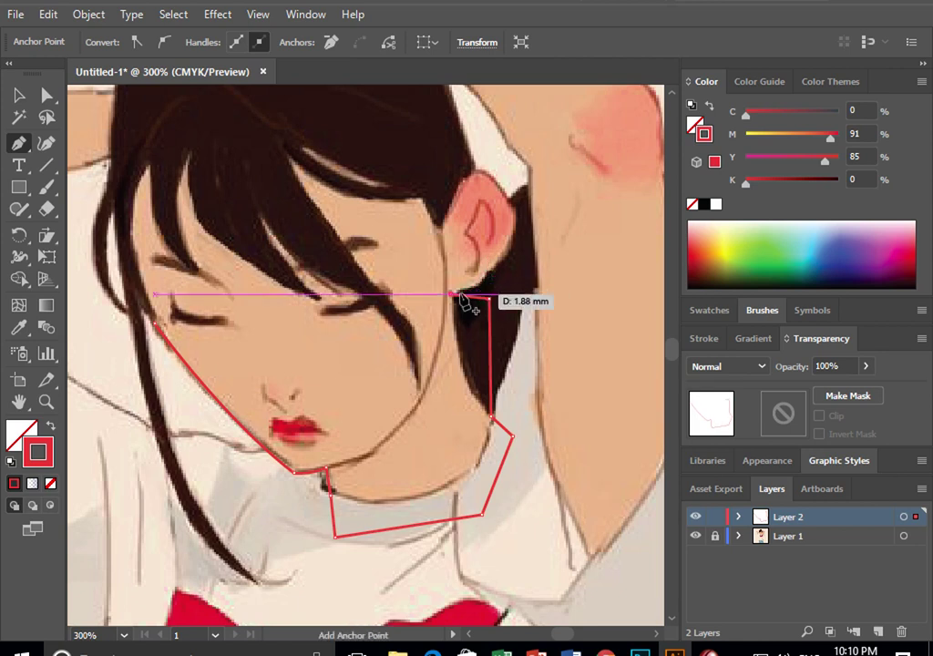
Zoom to 800% and curve the outline from under the ear to the earlobe base
scroll(455, 300, "up", 1)
scroll(451, 301, "up", 1)
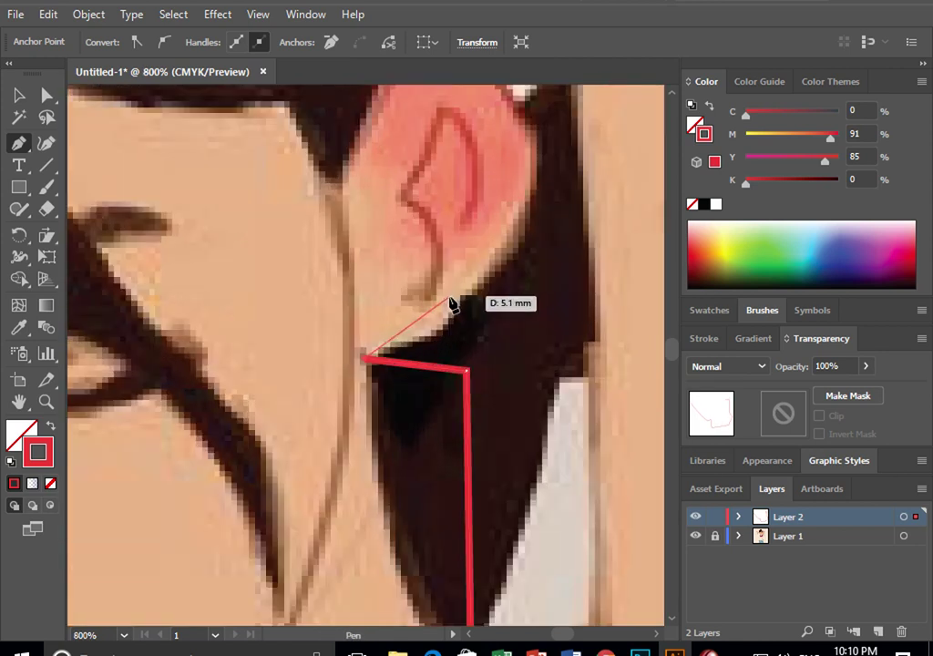
left_click_drag(380, 361, 443, 338)
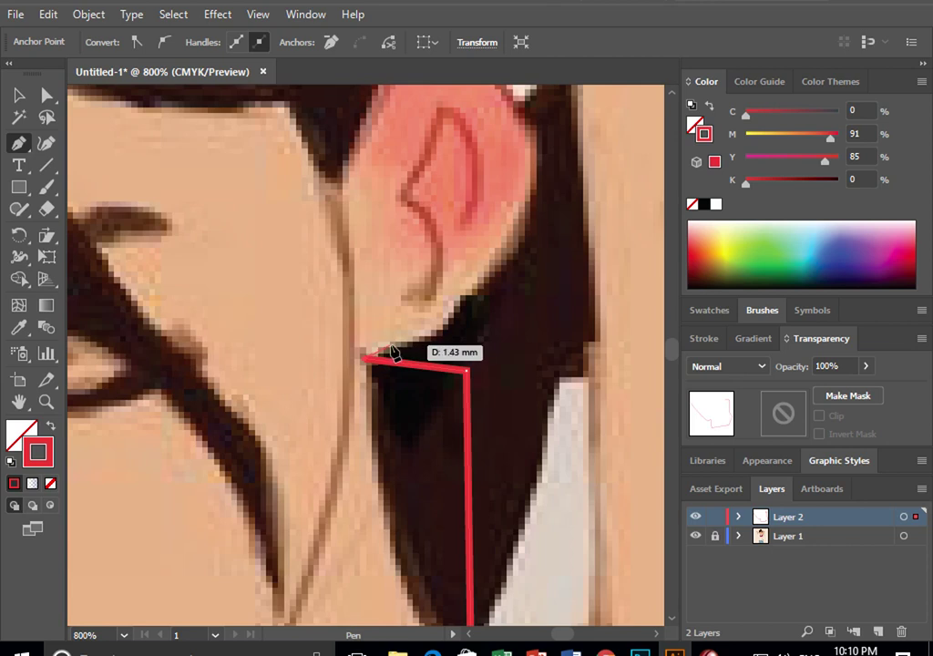
mouse_move(452, 298)
left_mouse_down()
mouse_move(531, 204)
mouse_move(533, 117)
left_mouse_up()
scroll(526, 87, "up", 5)
scroll(533, 182, "up", 3)
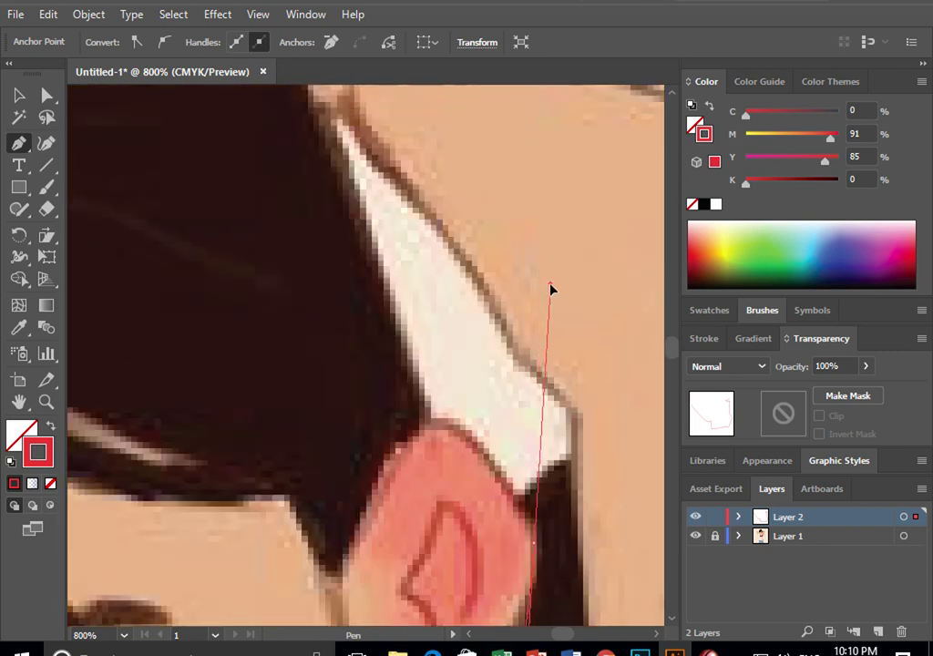
mouse_move(447, 416)
left_mouse_down()
mouse_move(383, 188)
mouse_move(400, 229)
left_mouse_up()
key("ctrl+z")
Curve the outline around the back, top and front of the ear, then zoom out to 300%
left_click_drag(482, 380, 508, 288)
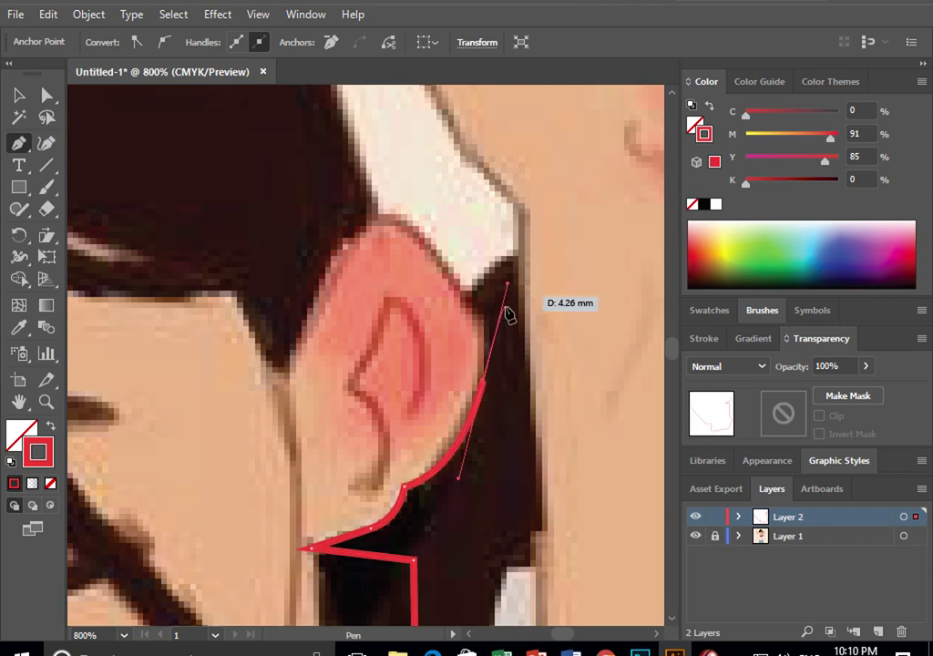
left_click(380, 217)
left_click(369, 225, "ctrl")
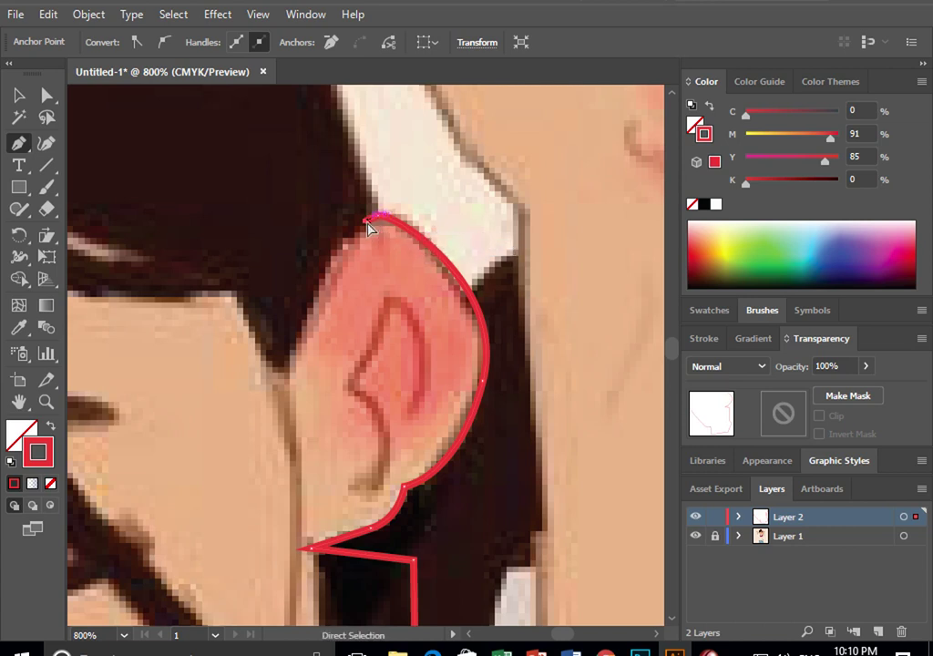
left_click_drag(354, 217, 429, 299)
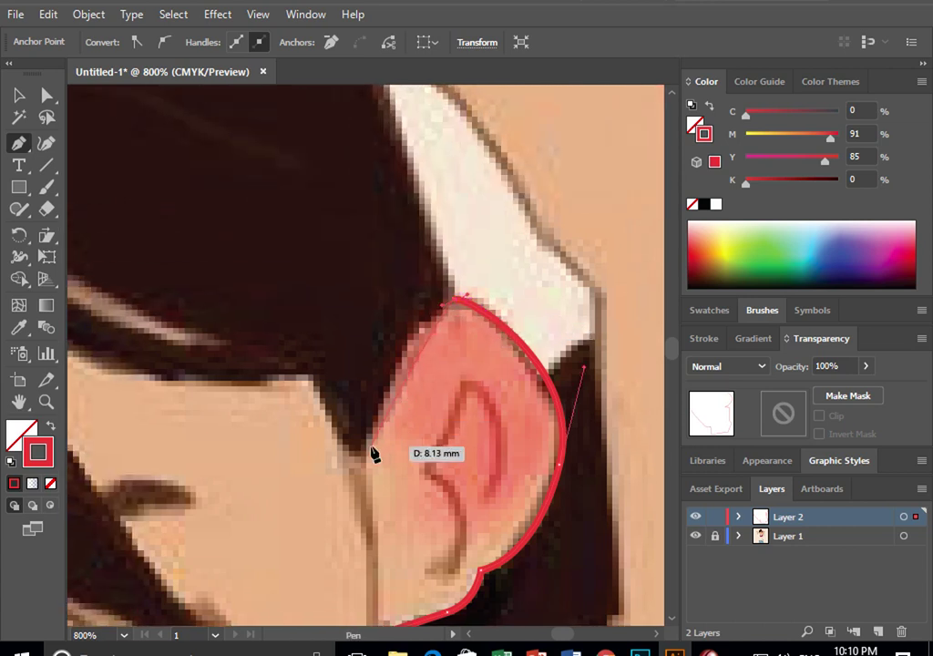
mouse_move(363, 447)
left_mouse_down()
mouse_move(354, 535)
mouse_move(333, 534)
left_mouse_up()
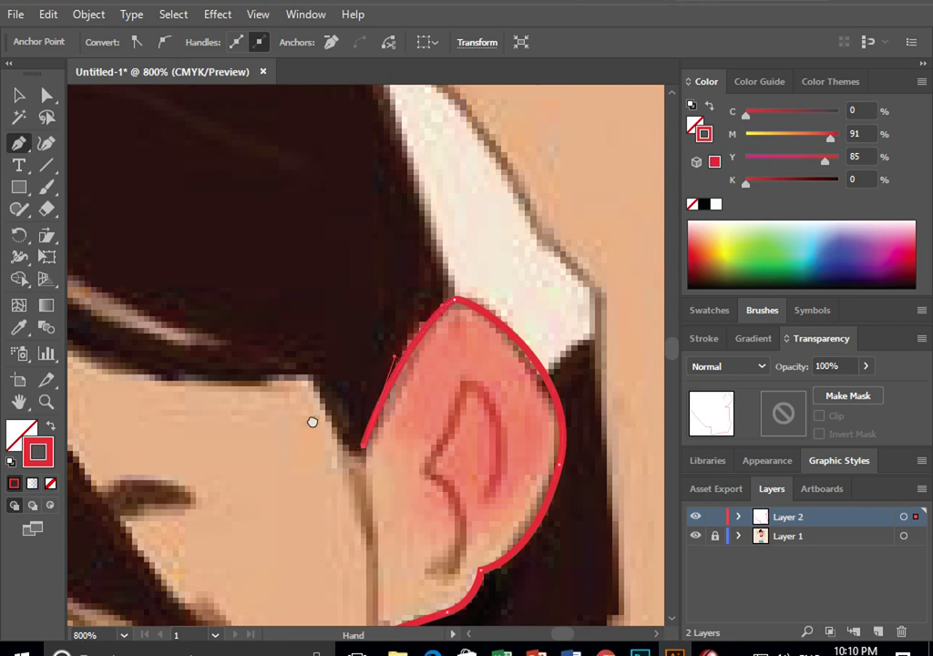
left_click_drag(312, 423, 435, 492)
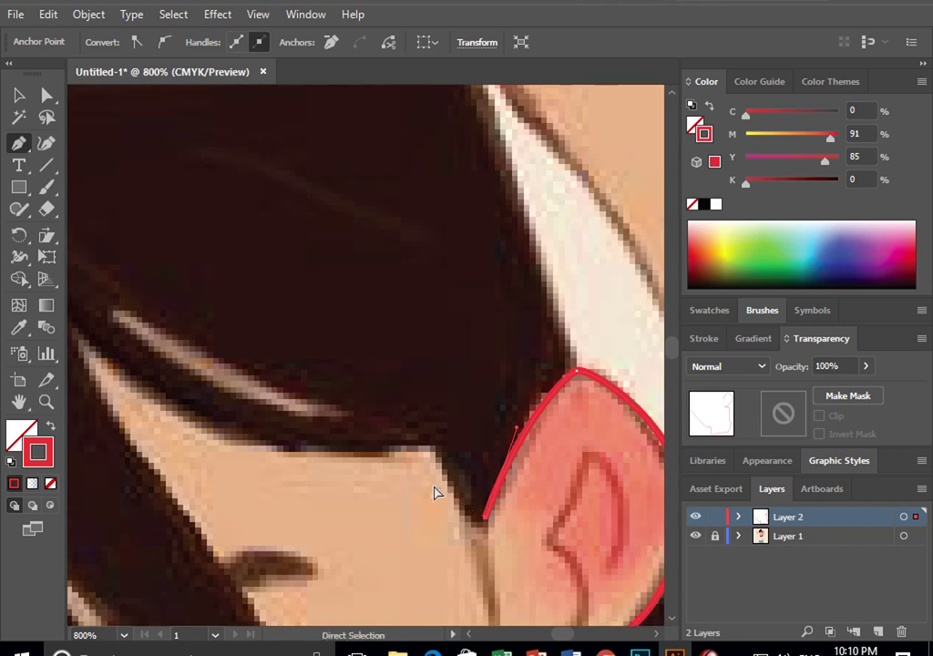
scroll(434, 492, "down", 2)
scroll(435, 492, "down", 1)
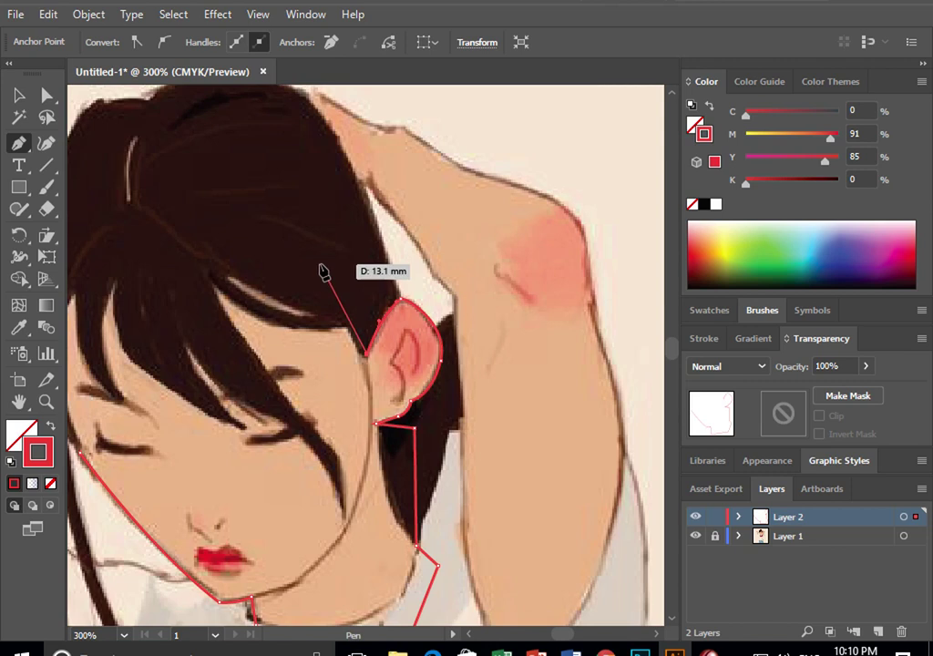
Place anchors across the forehead hairline and down the left cheek, curving toward the chin
left_click(319, 265)
left_click_drag(246, 244, 388, 239)
left_click(355, 226)
left_click(268, 258)
left_click(228, 320)
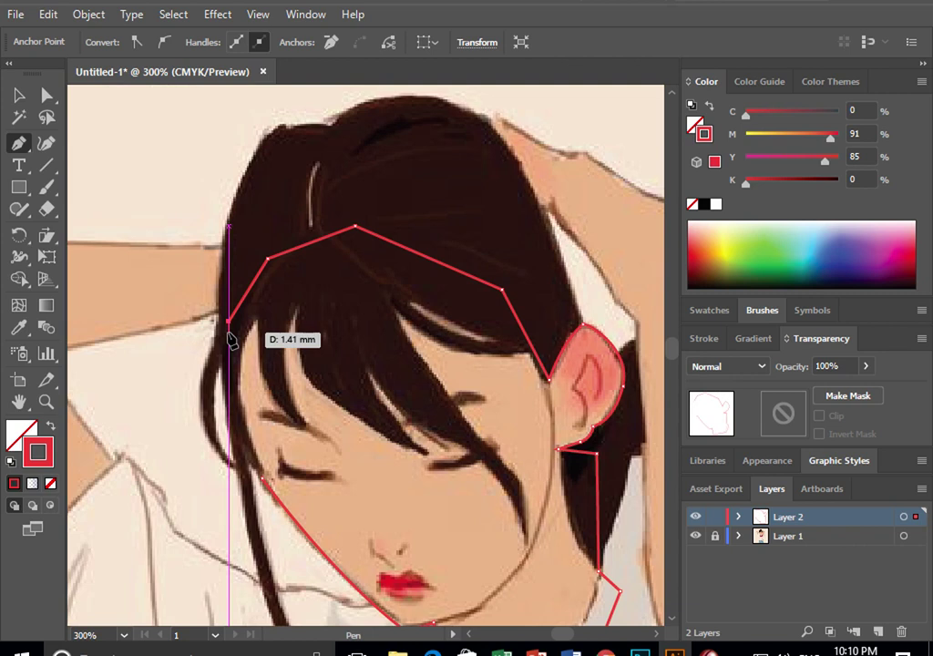
left_click(233, 428)
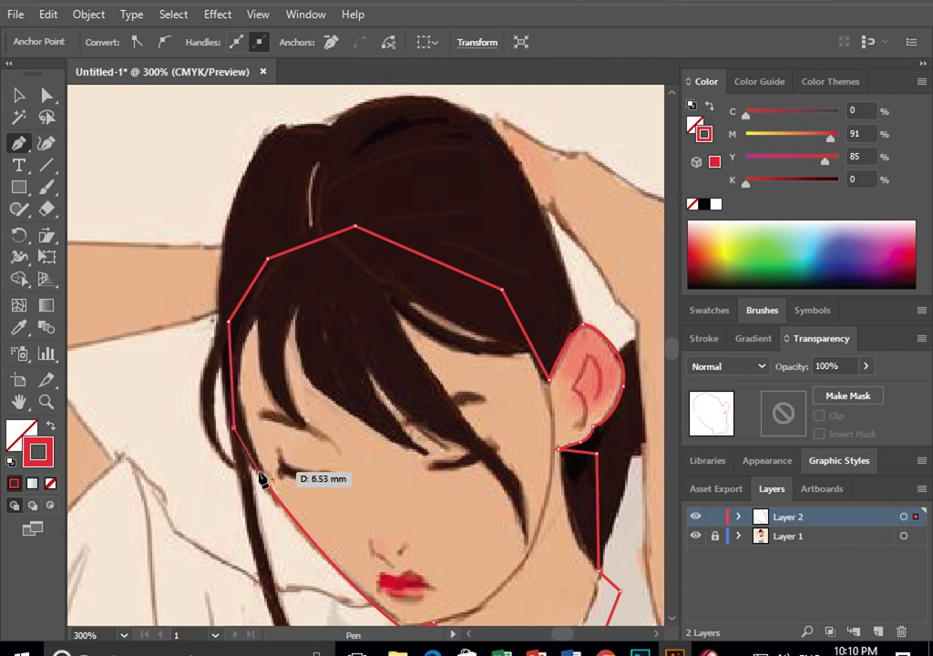
left_click_drag(276, 496, 332, 575)
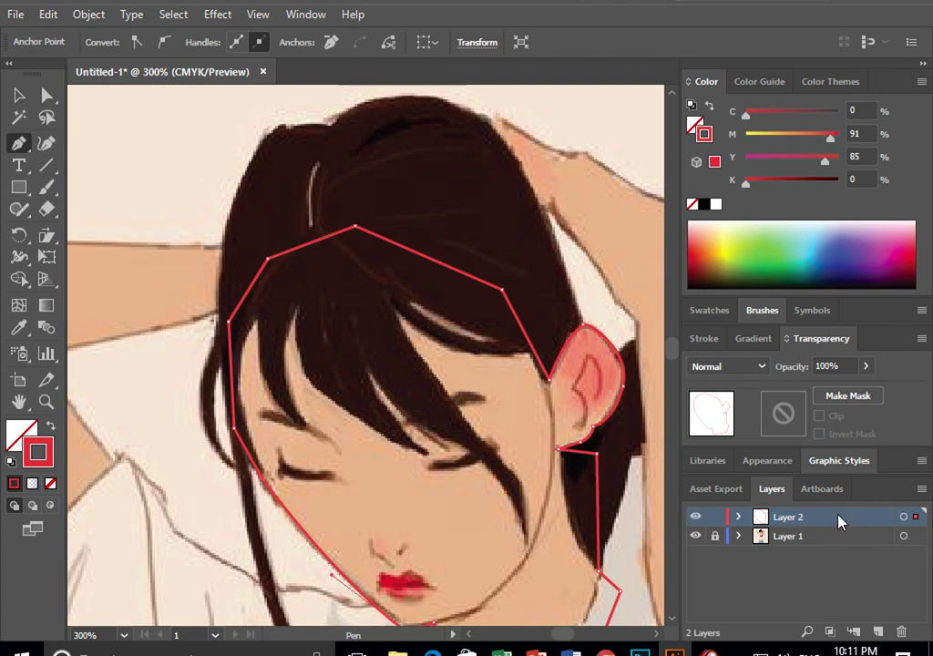
mouse_move(417, 414)
left_mouse_down()
mouse_move(539, 417)
mouse_move(380, 381)
mouse_move(469, 303)
left_mouse_up()
Trace a new path from the hair crown down the left hair edge past the cheek
left_click_drag(432, 207, 450, 243)
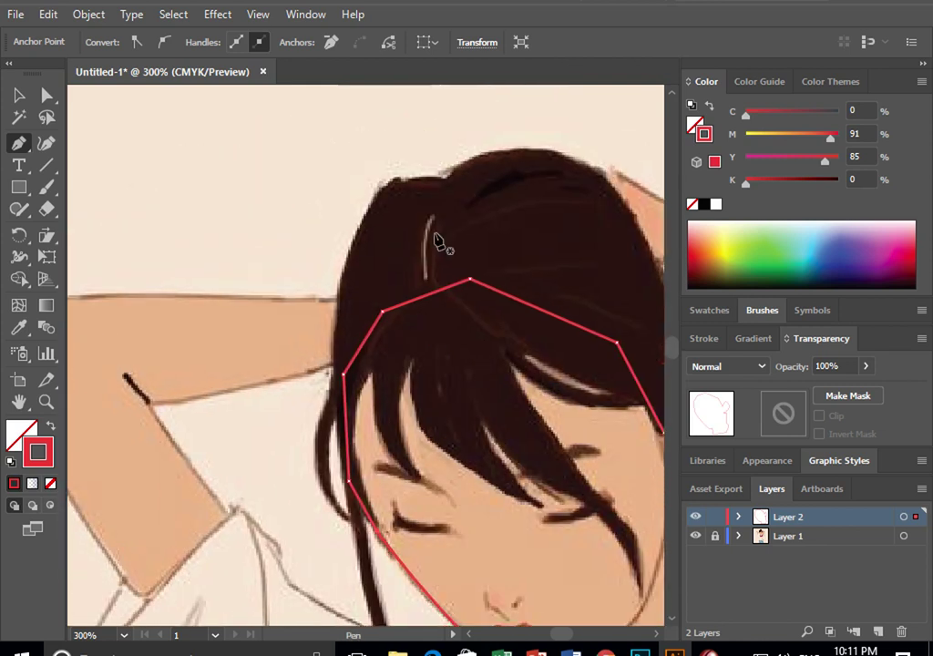
left_click(445, 182)
left_click_drag(403, 182, 336, 258)
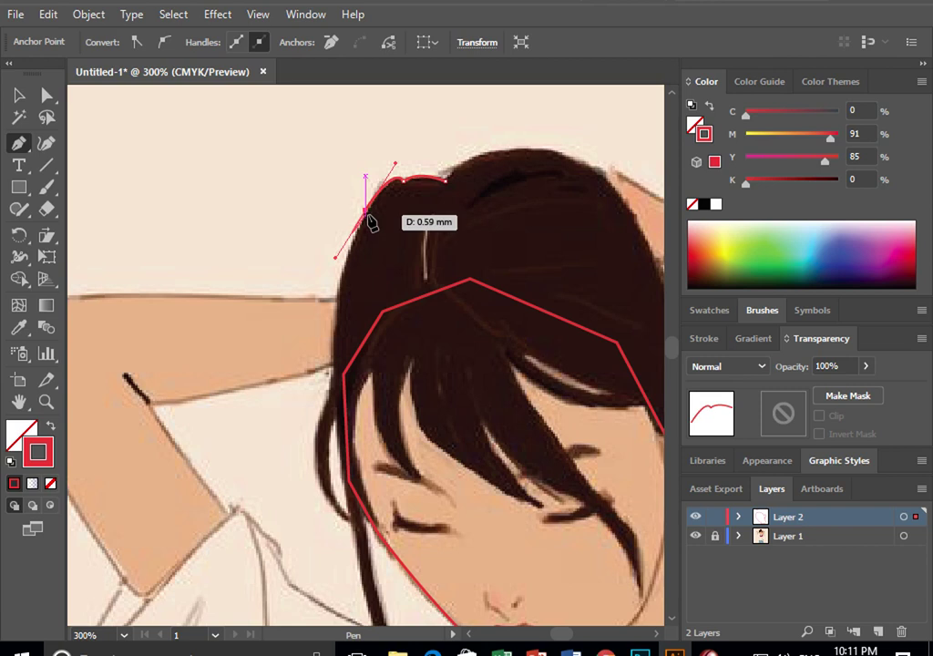
left_click(365, 211)
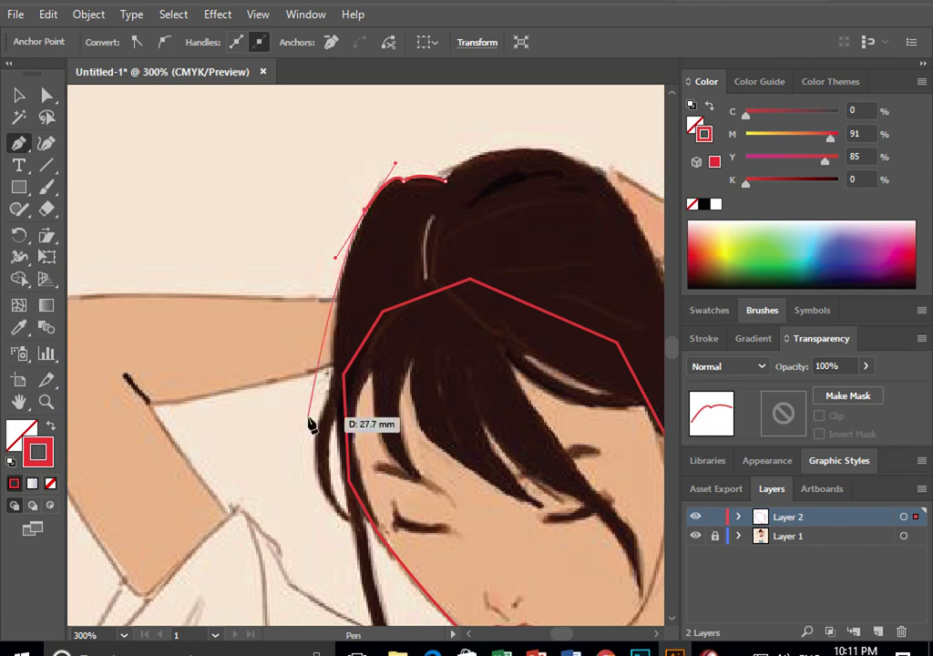
left_click_drag(334, 389, 335, 381)
left_click(331, 371)
left_click(321, 421)
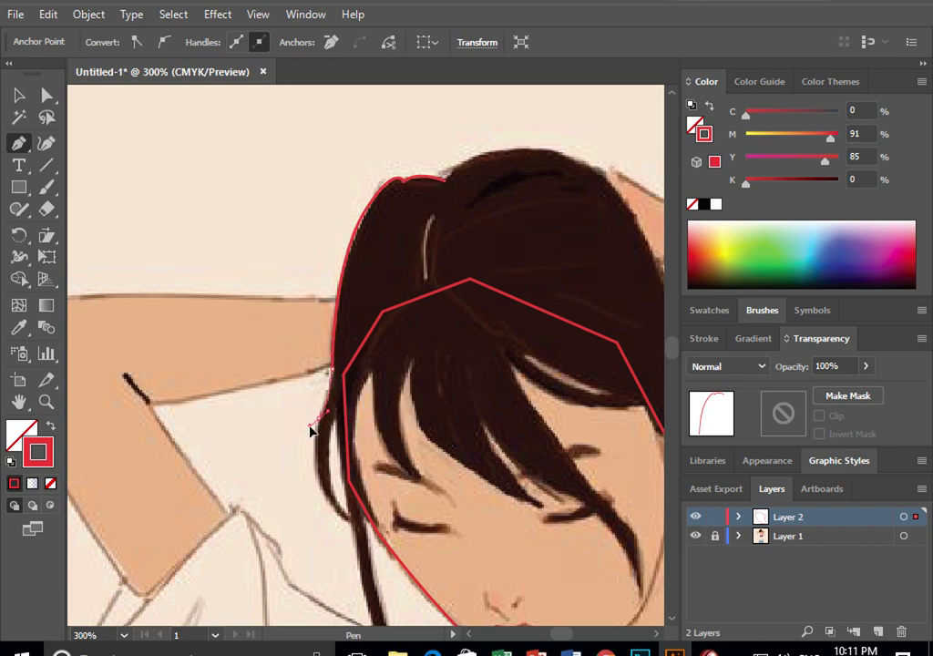
left_click_drag(310, 430, 313, 434)
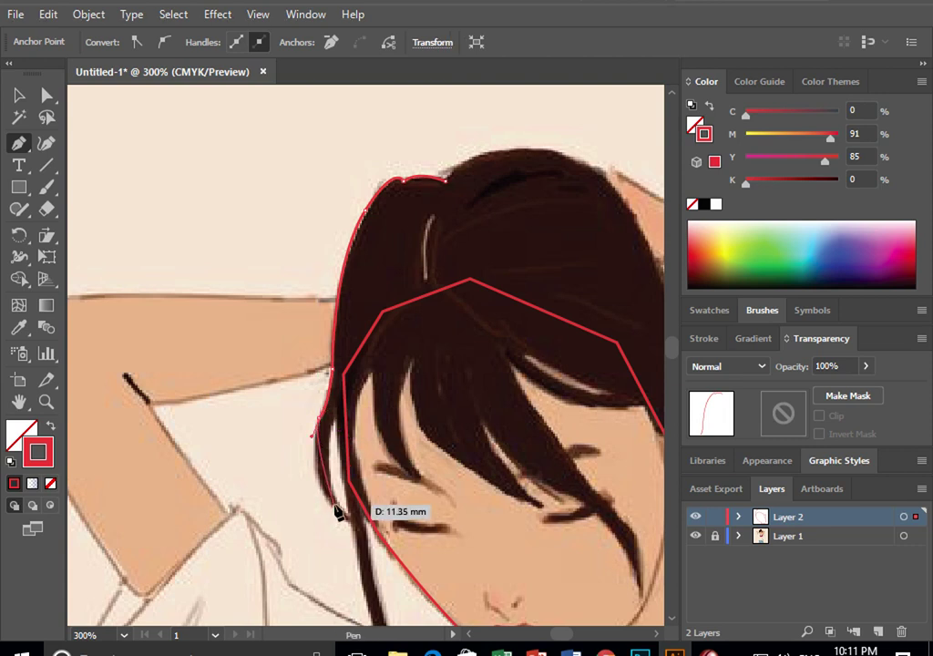
mouse_move(344, 521)
left_mouse_down()
mouse_move(377, 547)
mouse_move(354, 531)
mouse_move(334, 427)
left_mouse_up()
left_click(338, 338, "ctrl")
left_click_drag(338, 338, 344, 340)
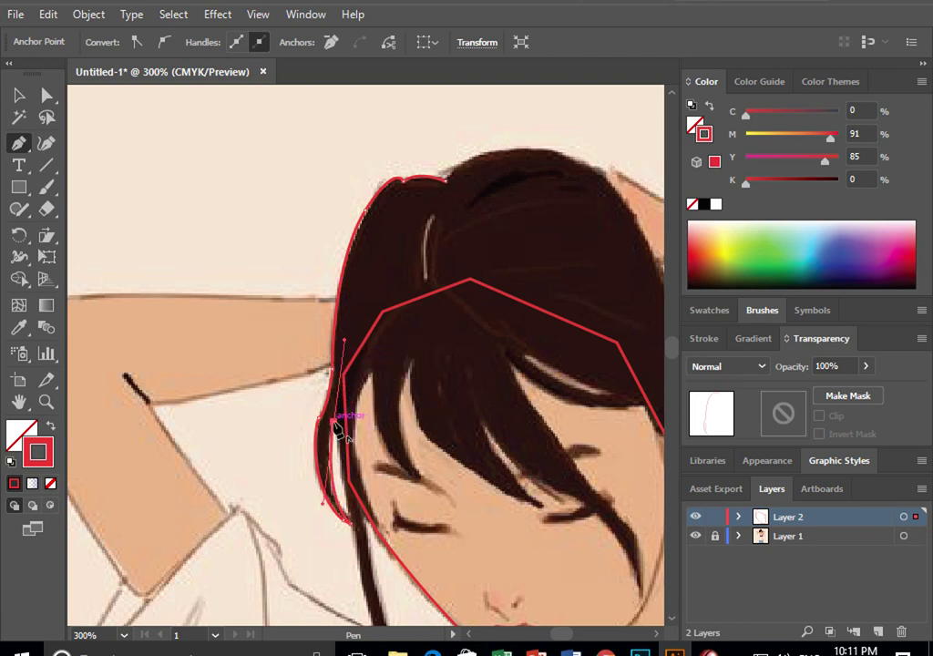
Outline the long hair lock down to its tip by the shirt and back up to the cheek
scroll(364, 510, "down", 3)
scroll(395, 385, "down", 2)
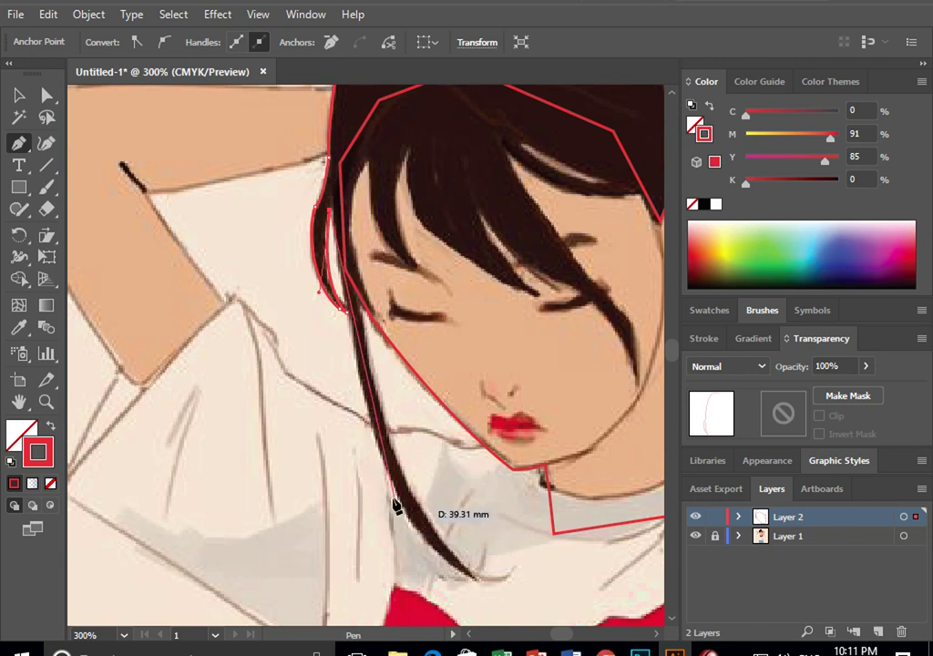
left_click_drag(369, 441, 386, 473)
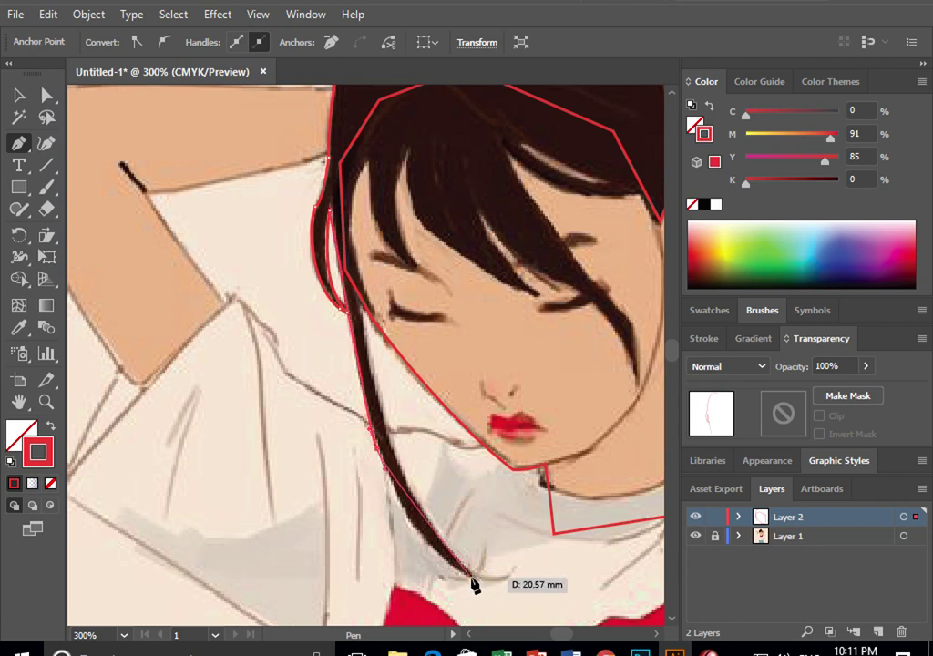
left_click_drag(473, 579, 526, 593)
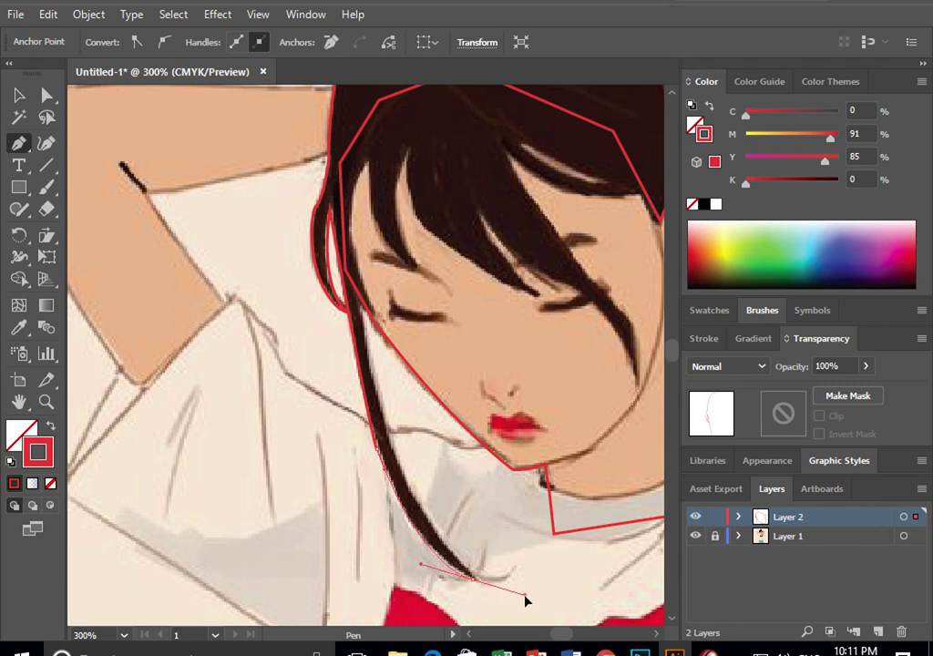
left_click_drag(471, 579, 368, 344)
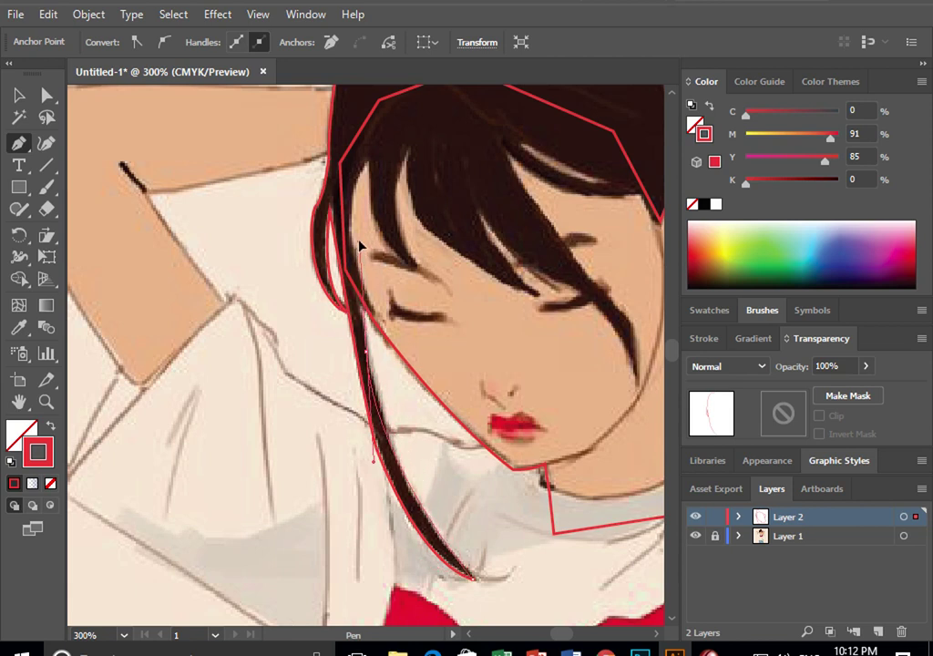
mouse_move(360, 246)
left_mouse_down()
mouse_move(390, 464)
mouse_move(386, 397)
left_mouse_up()
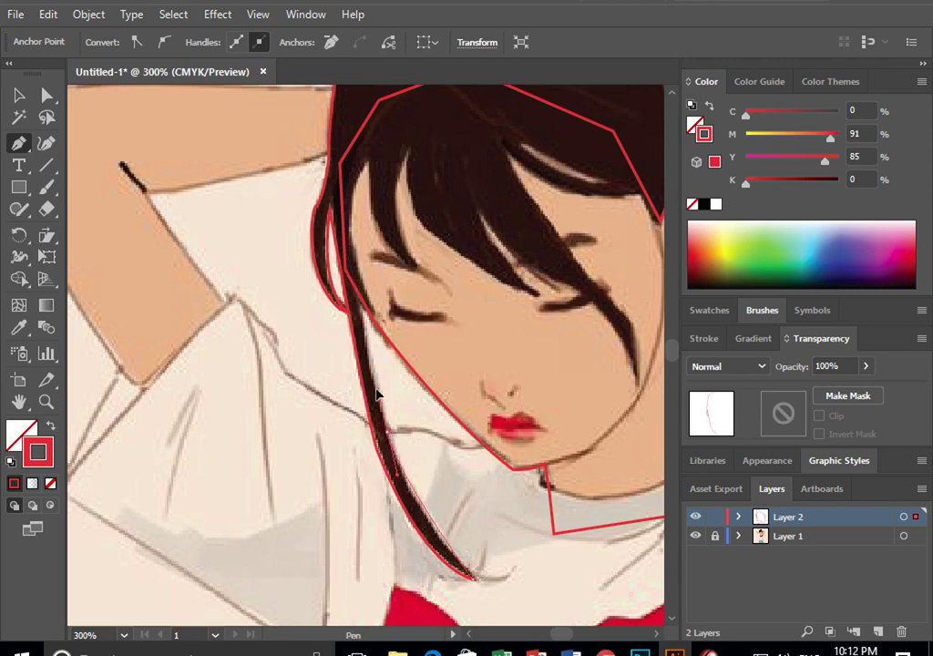
mouse_move(376, 375)
left_mouse_down()
mouse_move(387, 382)
mouse_move(363, 299)
left_mouse_up()
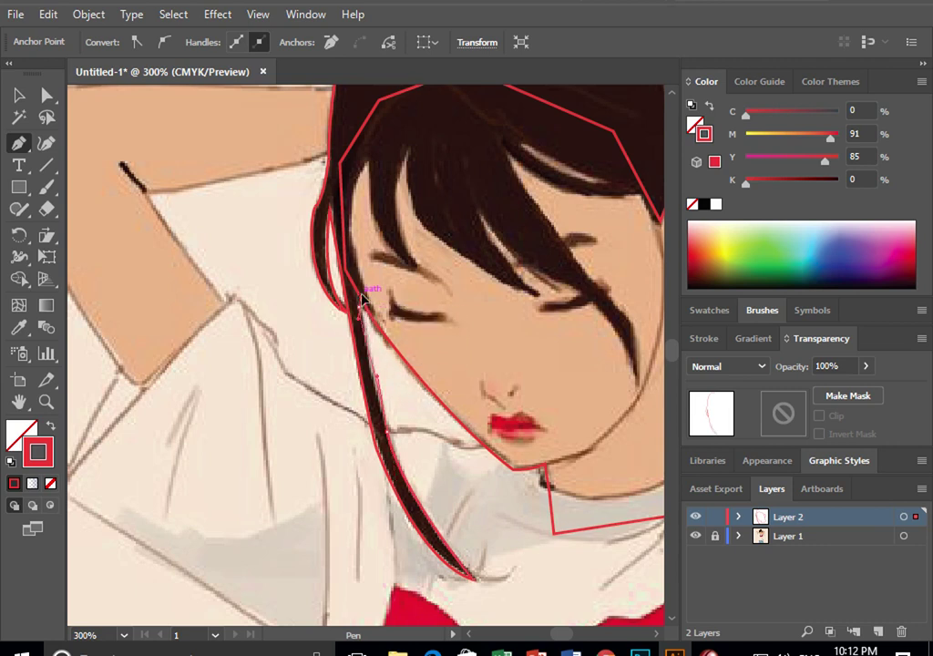
left_click_drag(387, 435, 364, 312)
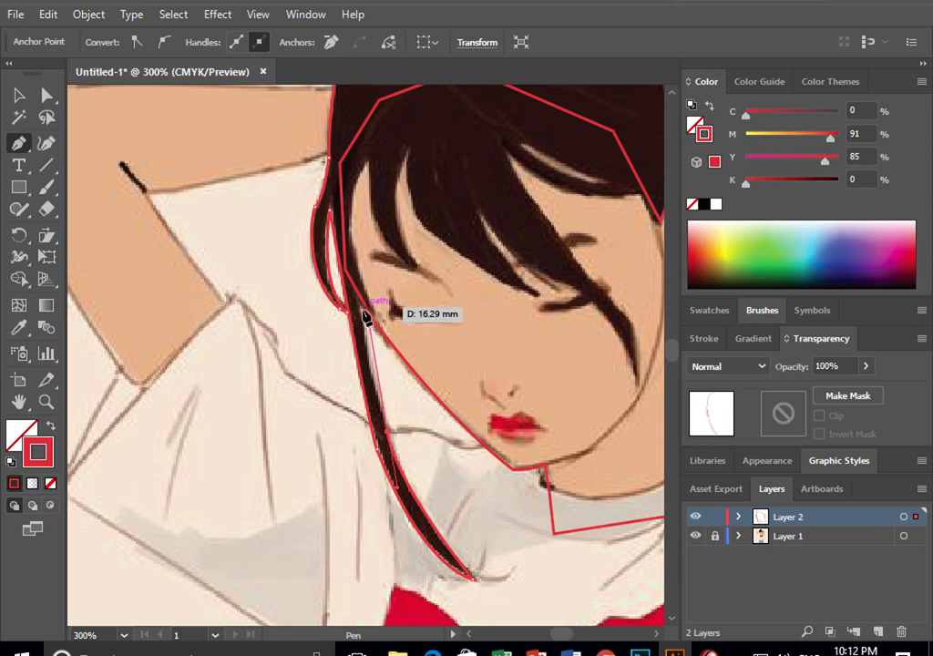
left_click_drag(364, 313, 363, 307)
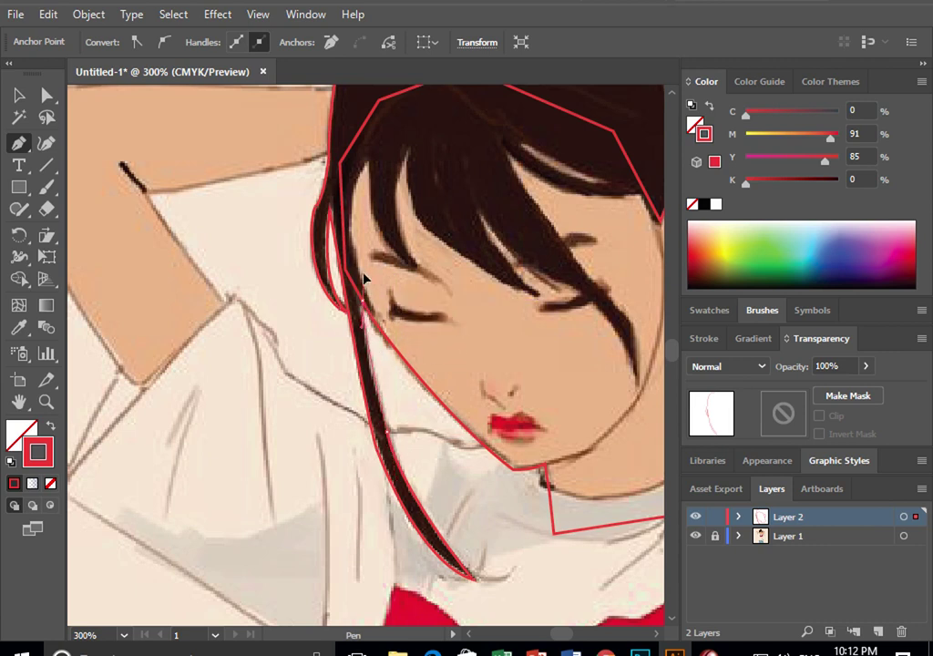
Extend the outline up the strands beside the eye to a pointed bang tip
left_click_drag(365, 265, 363, 254)
key("ctrl+equal")
key("ctrl+equal")
key("ctrl+equal")
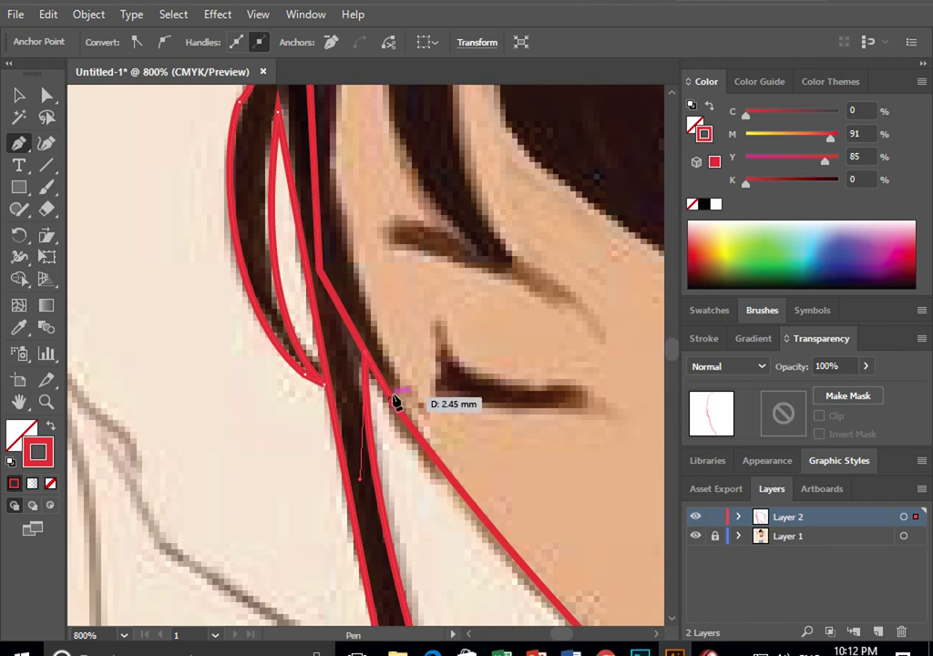
mouse_move(403, 447)
left_mouse_down()
mouse_move(385, 401)
mouse_move(396, 381)
left_mouse_up()
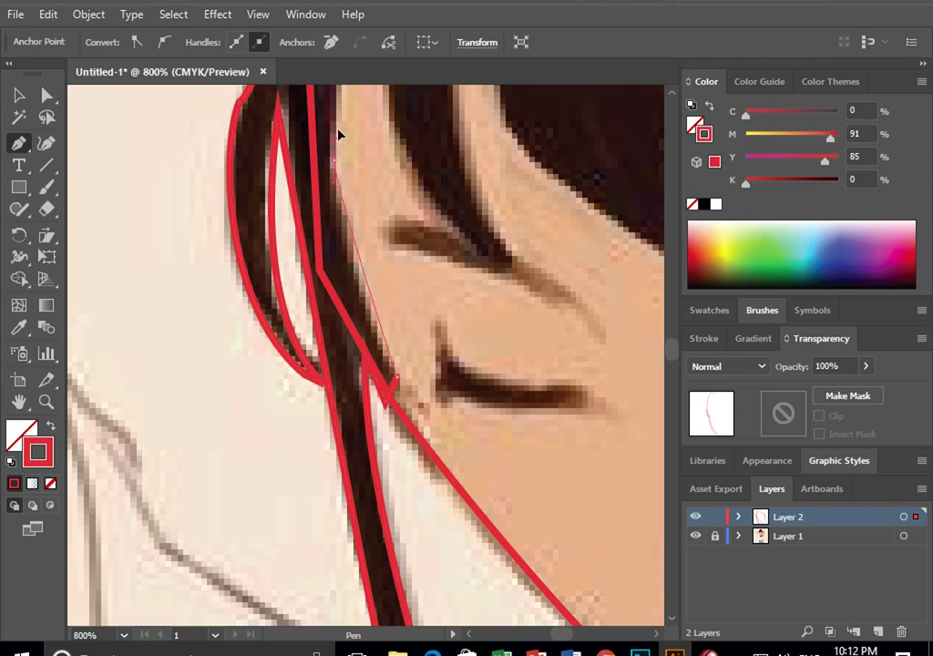
left_click_drag(342, 111, 340, 107)
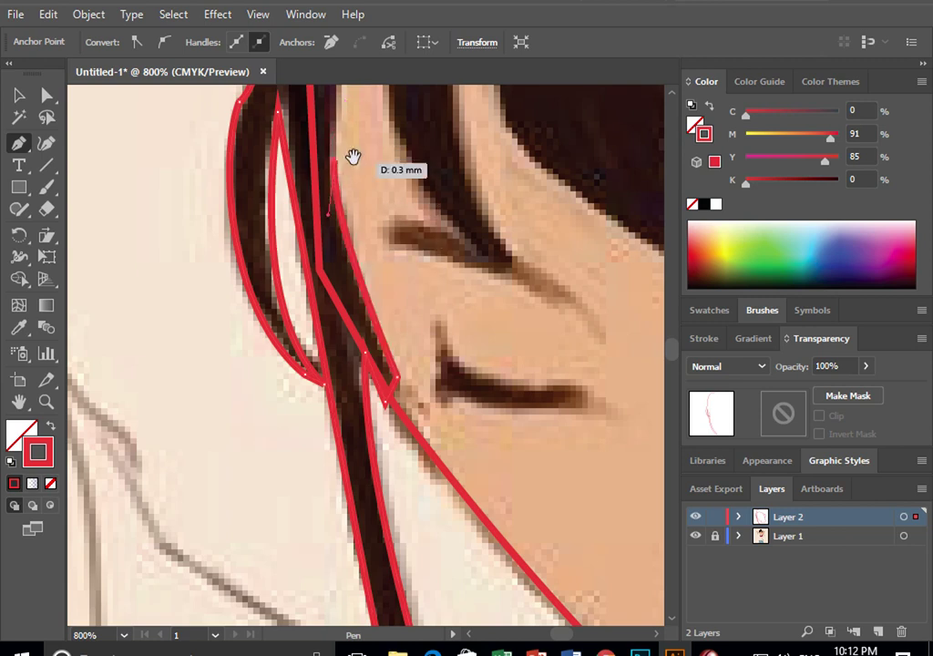
left_click_drag(353, 158, 310, 419)
mouse_move(335, 246)
left_mouse_down()
mouse_move(361, 241)
mouse_move(383, 217)
left_mouse_up()
left_click_drag(369, 428, 460, 538)
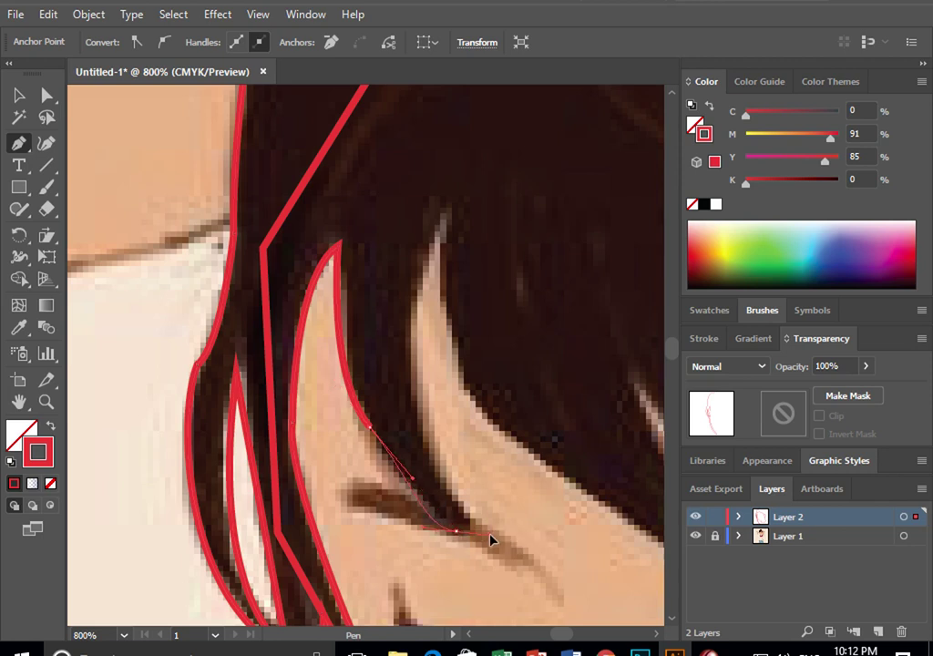
Wrap the outline around the fringe lock's lower tip and back up its inner edge
mouse_move(455, 530)
left_mouse_down()
mouse_move(458, 538)
mouse_move(467, 523)
left_mouse_up()
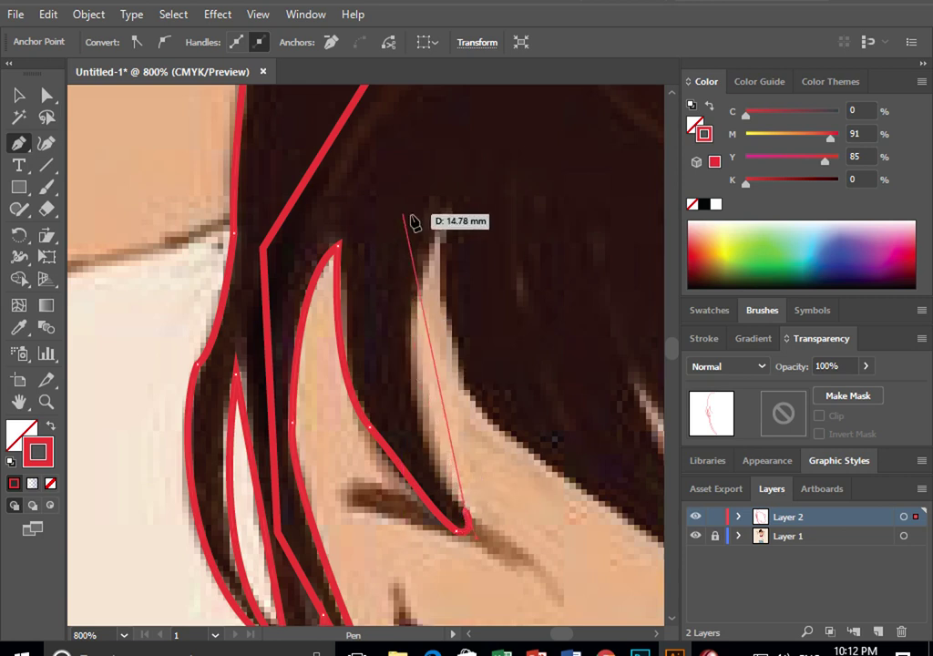
mouse_move(446, 217)
left_mouse_down()
mouse_move(492, 157)
mouse_move(462, 113)
left_mouse_up()
scroll(510, 100, "up", 5)
scroll(494, 313, "up", 3)
scroll(483, 184, "down", 5)
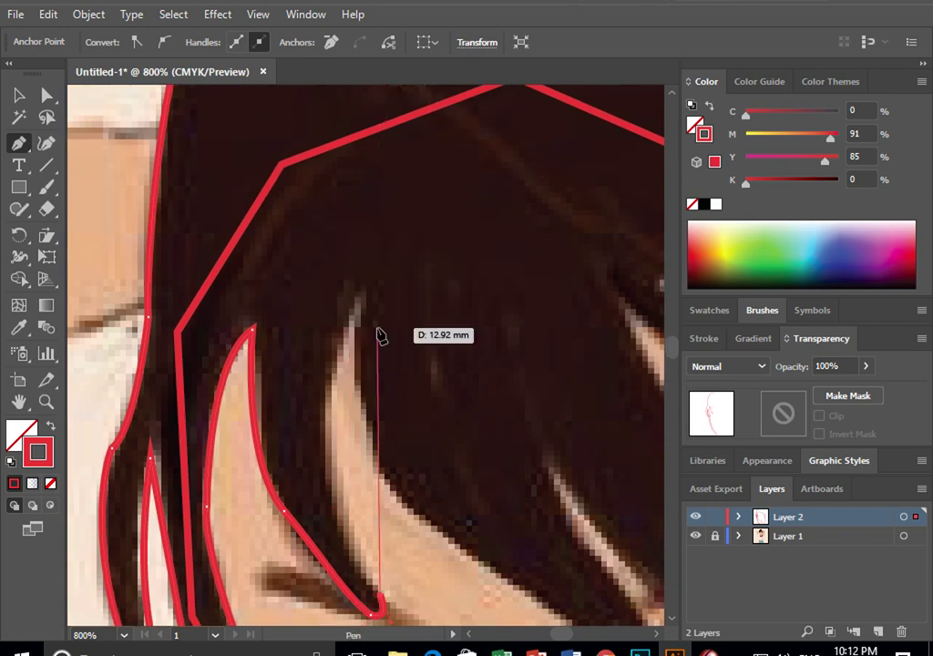
mouse_move(358, 308)
left_mouse_down()
mouse_move(456, 215)
mouse_move(456, 203)
left_mouse_up()
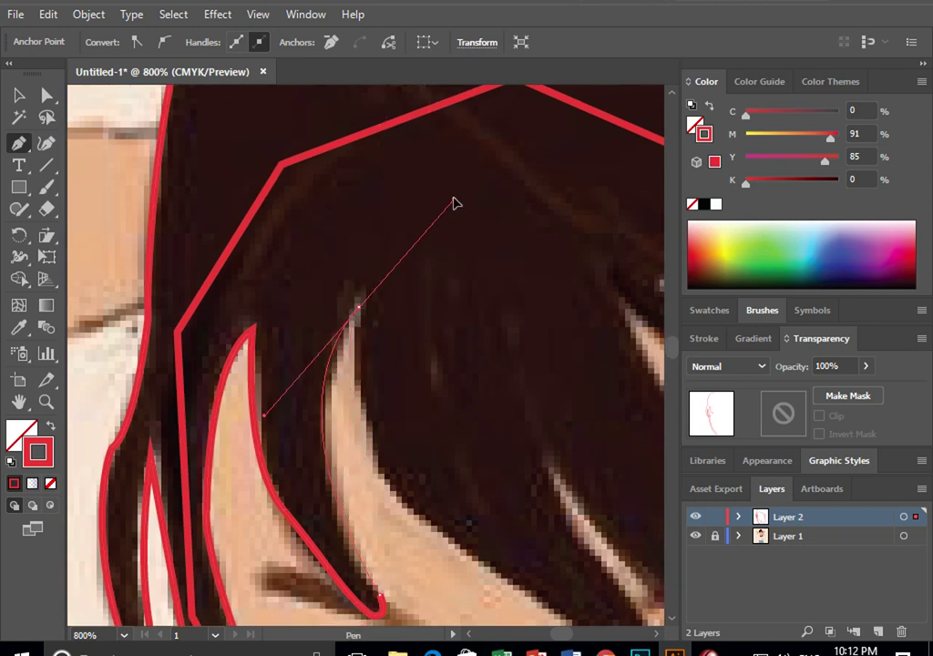
Add a corner, then trace the fringe's lower edge above the eyebrow toward the next tip
left_click(359, 308)
left_click_drag(422, 382, 334, 128)
mouse_move(364, 294)
left_mouse_down()
mouse_move(491, 363)
mouse_move(491, 372)
left_mouse_up()
left_click_drag(556, 415, 601, 435)
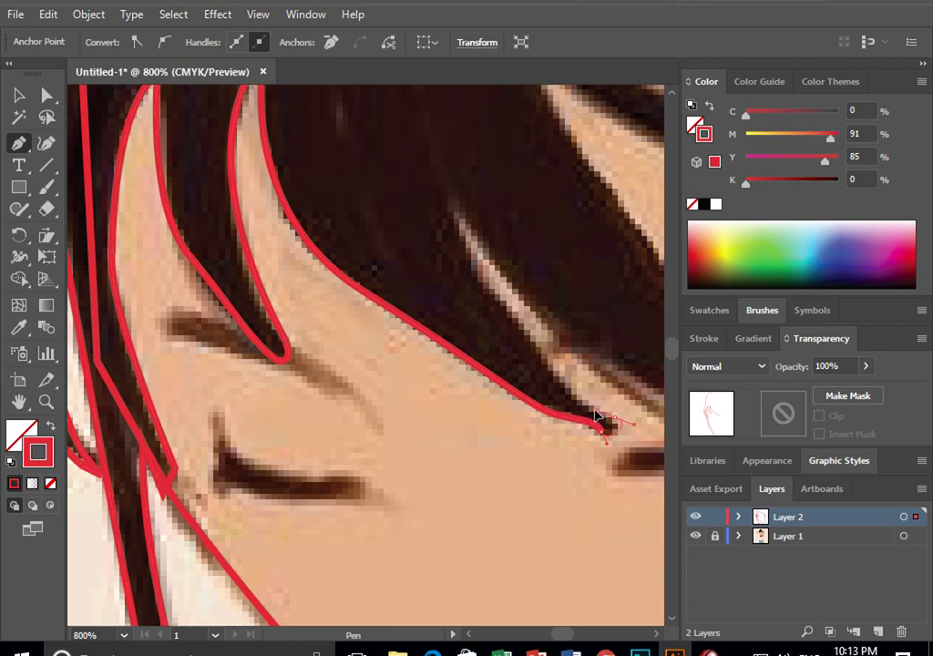
Outline the two thin pointed fringe tips falling across the eye, ending in a corner point
left_click_drag(457, 219, 457, 199)
key("ctrl+z")
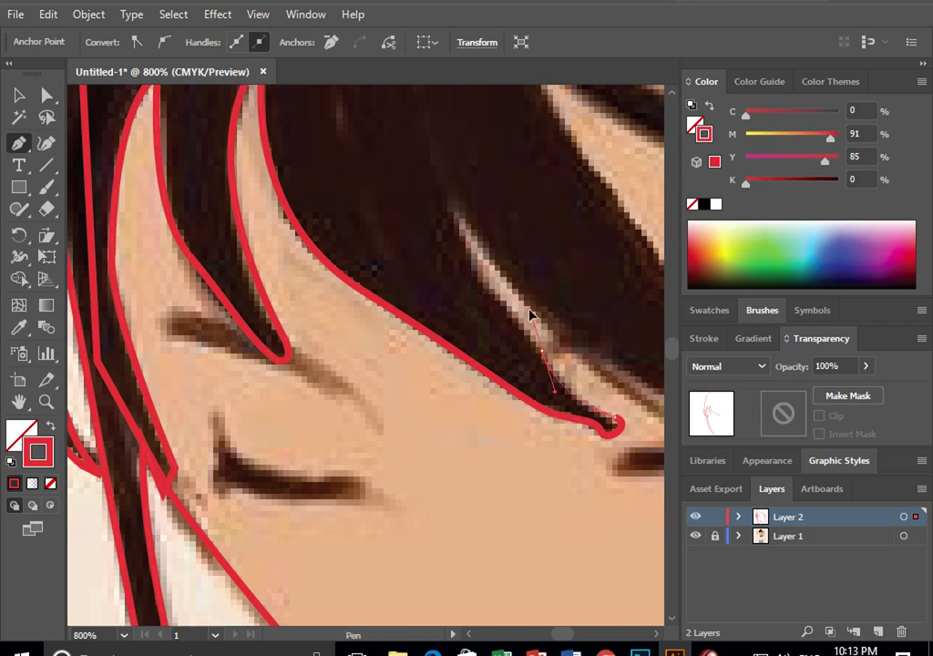
mouse_move(542, 337)
left_mouse_down()
mouse_move(552, 362)
mouse_move(546, 354)
left_mouse_up()
left_click_drag(456, 219, 460, 196)
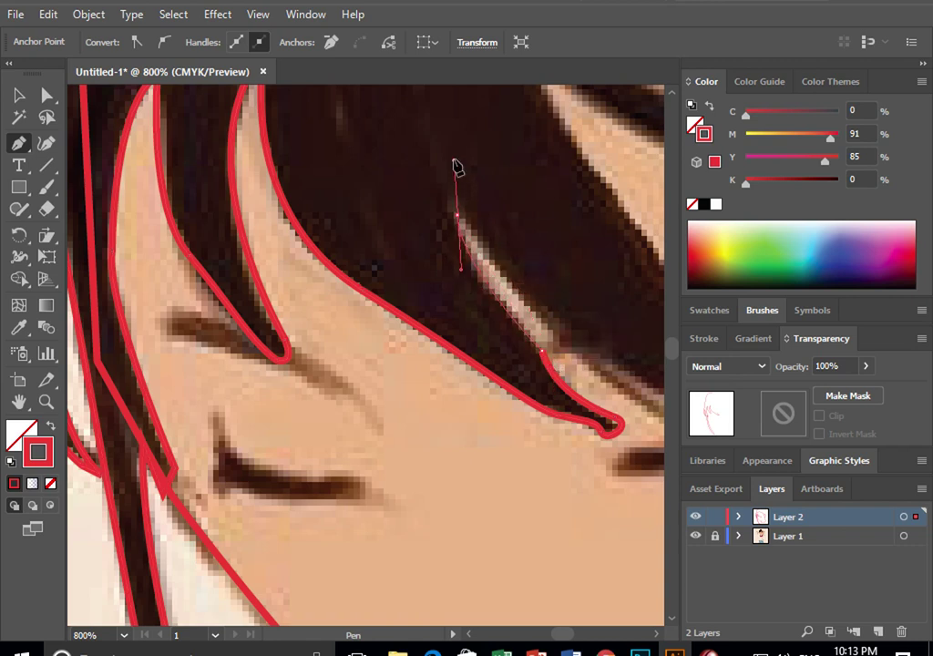
left_click_drag(531, 298, 365, 233)
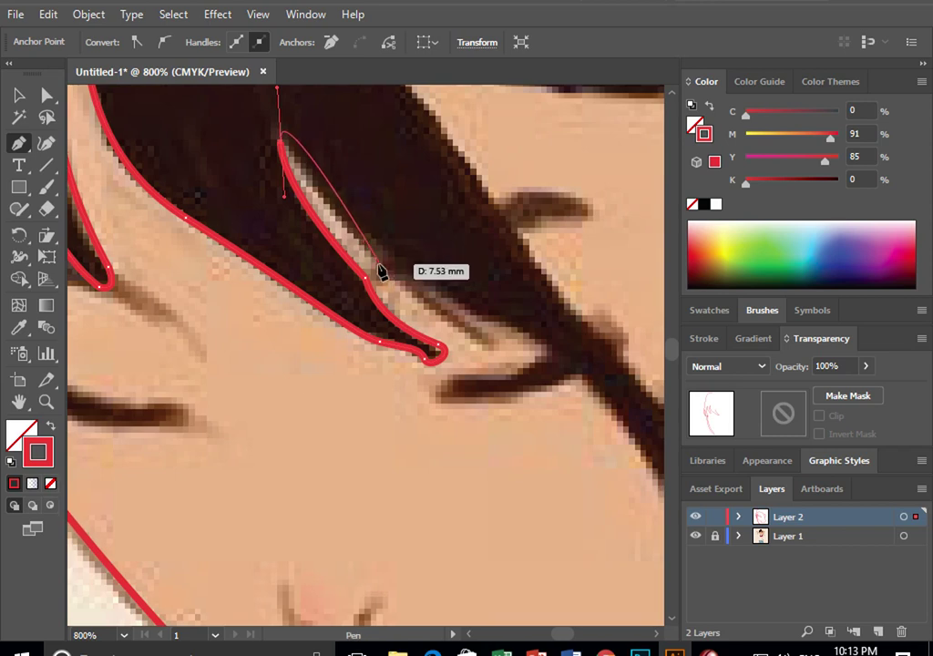
mouse_move(282, 149)
left_mouse_down()
mouse_move(383, 263)
mouse_move(374, 296)
mouse_move(487, 351)
mouse_move(428, 293)
mouse_move(552, 357)
left_mouse_up()
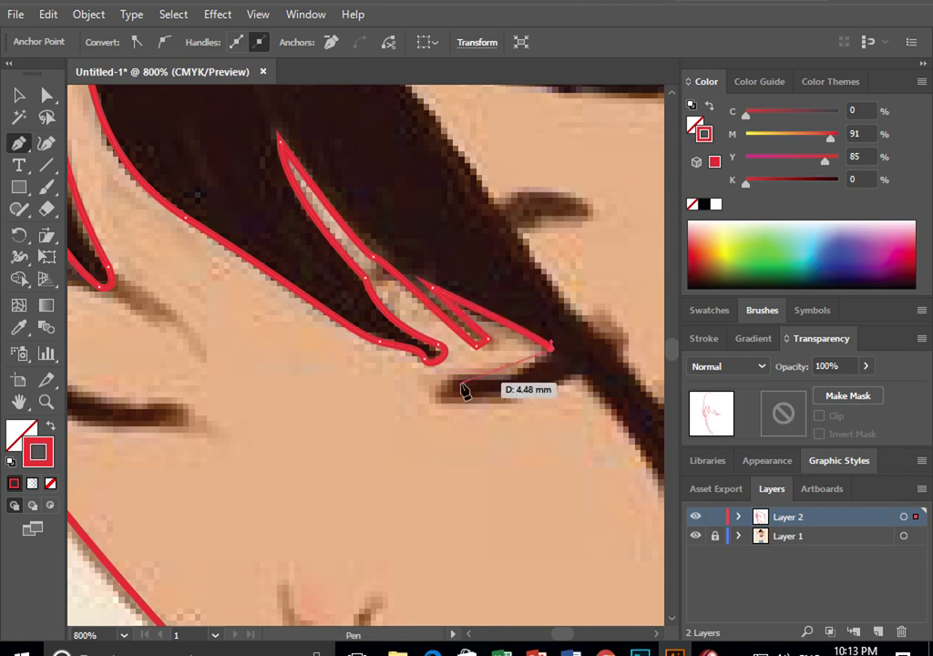
mouse_move(445, 375)
left_mouse_down()
mouse_move(453, 408)
mouse_move(479, 406)
left_mouse_up()
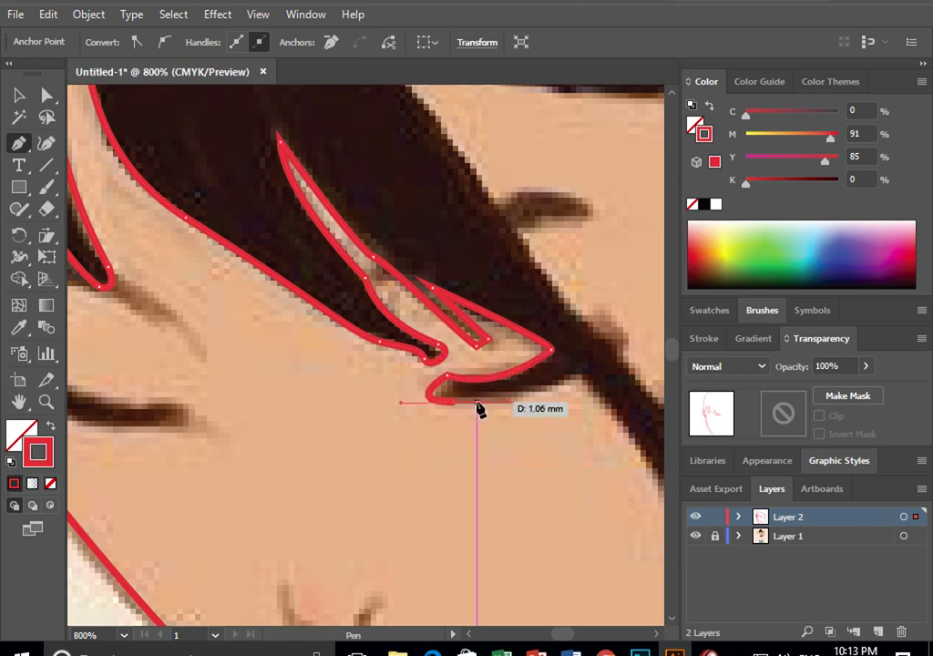
left_click(585, 372)
left_click_drag(583, 375, 273, 177)
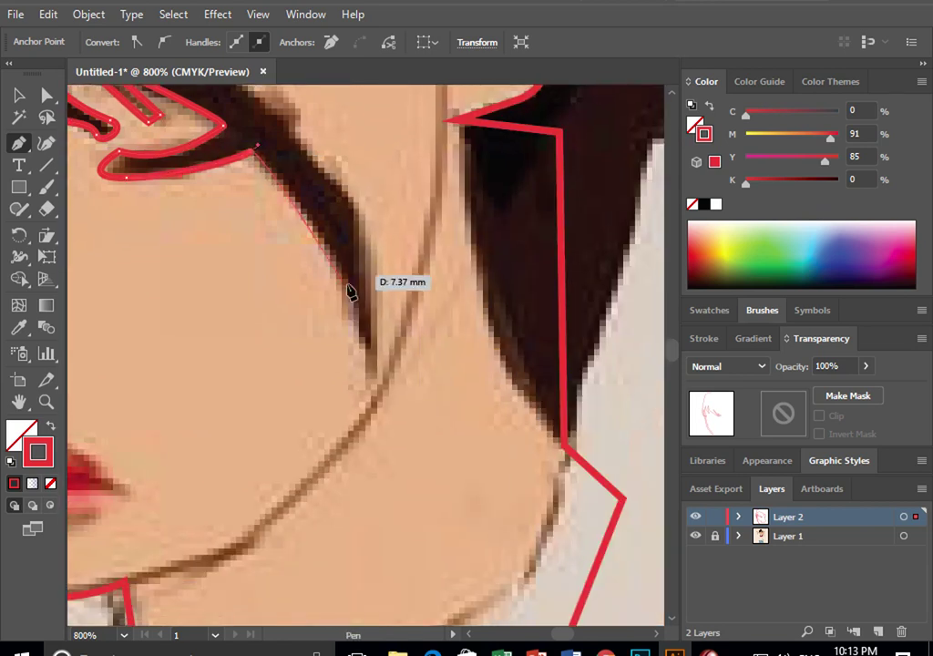
Trace the hair spike down the cheek, undoing a misplaced closing segment
left_click(368, 375)
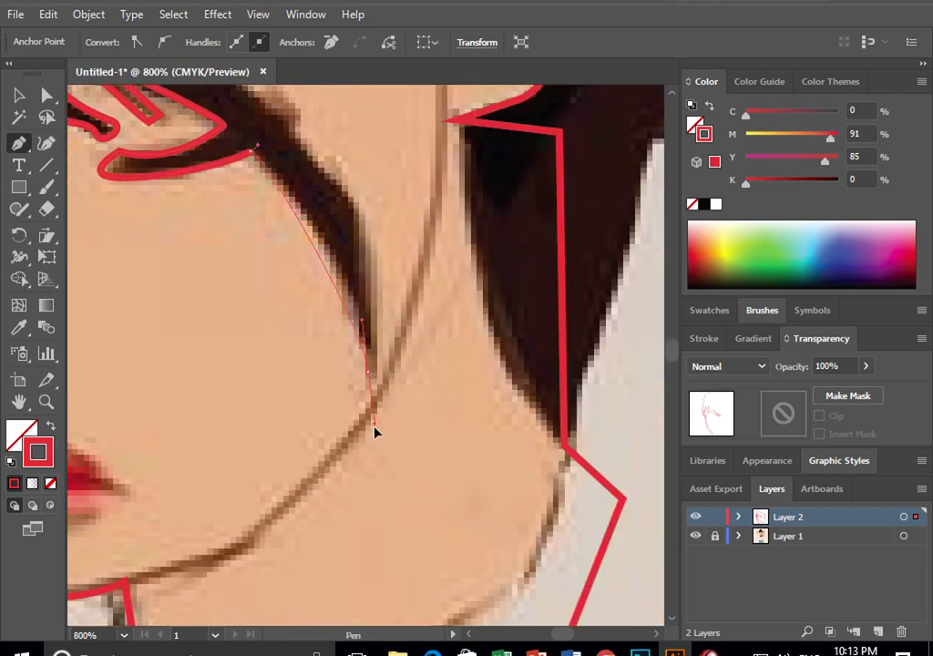
left_click_drag(384, 465, 378, 475)
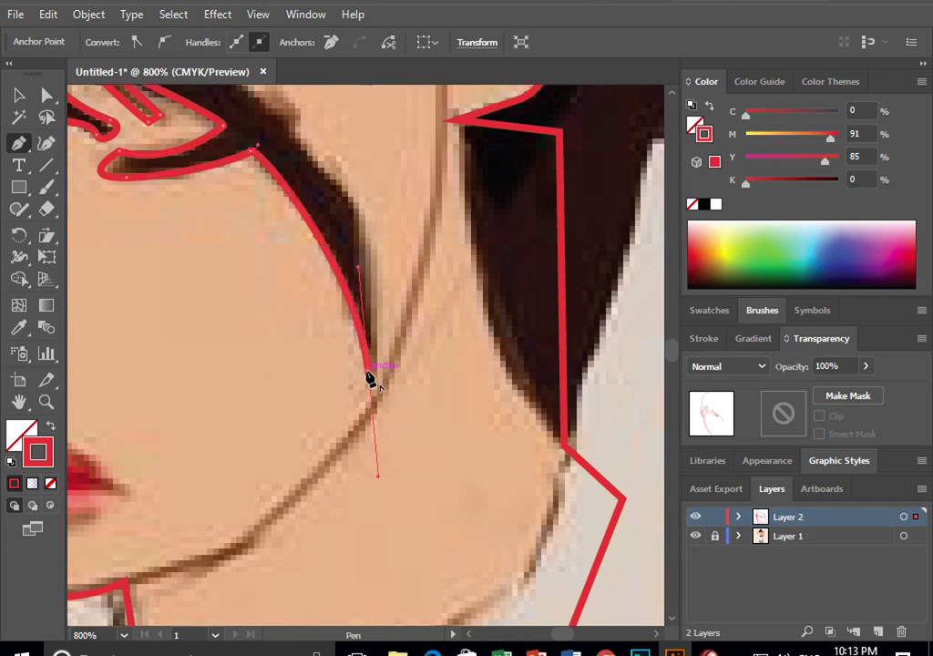
mouse_move(291, 164)
left_mouse_down()
mouse_move(384, 331)
mouse_move(302, 271)
left_mouse_up()
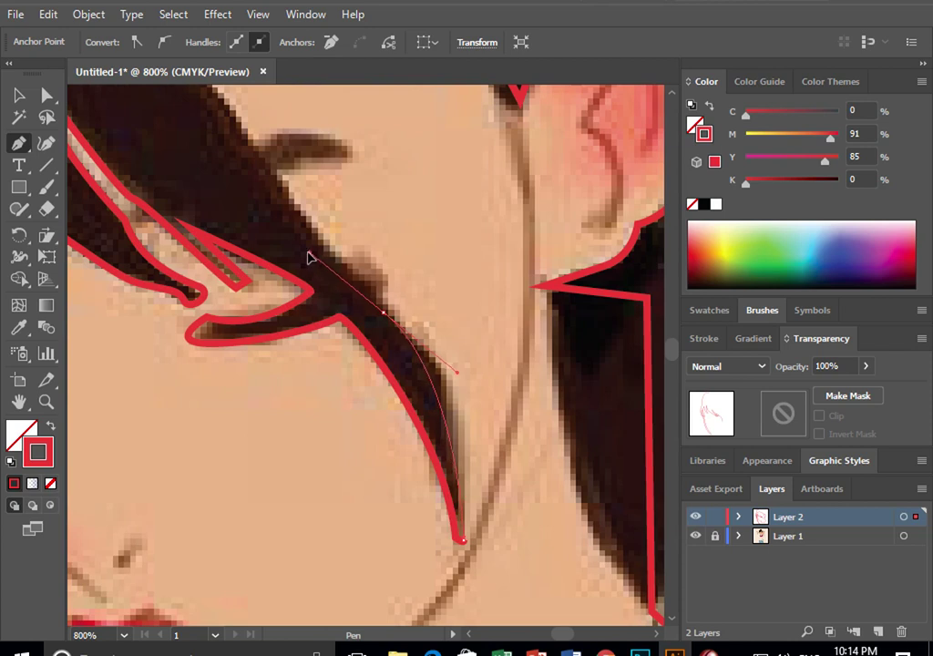
left_click(301, 265)
key("ctrl+z")
key("ctrl+z")
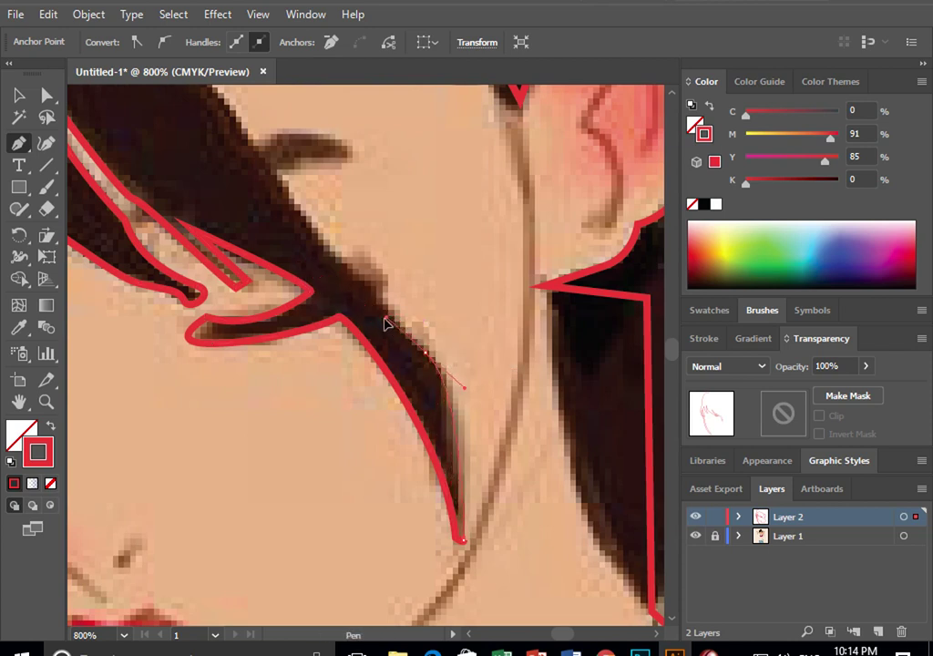
Run the outline up the spike's right edge and curve it around the small tip by the eyebrow
mouse_move(388, 323)
left_mouse_down()
mouse_move(372, 282)
mouse_move(336, 253)
left_mouse_up()
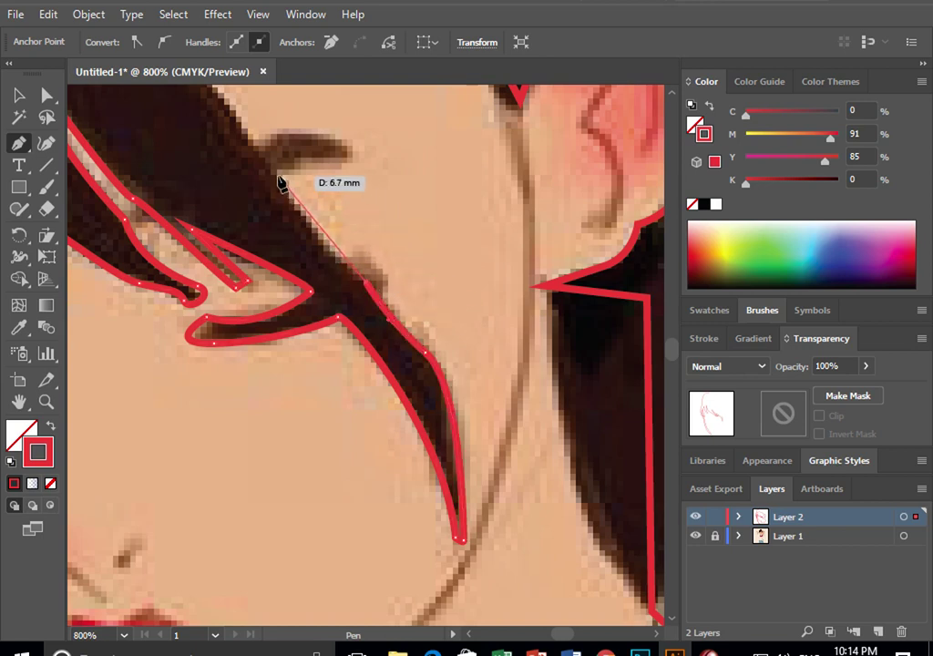
left_click(277, 171)
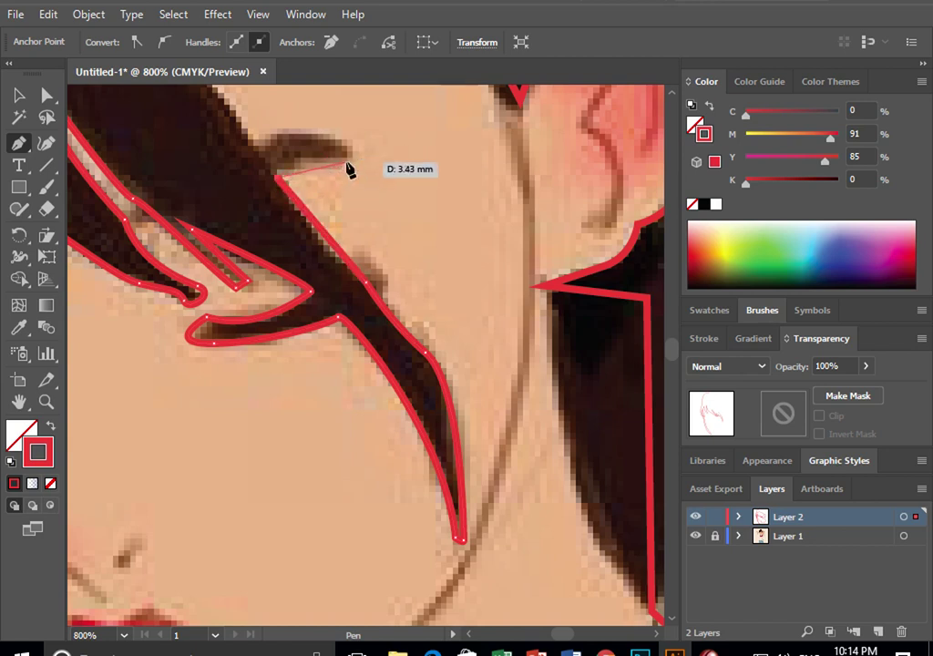
left_click_drag(367, 181, 366, 170)
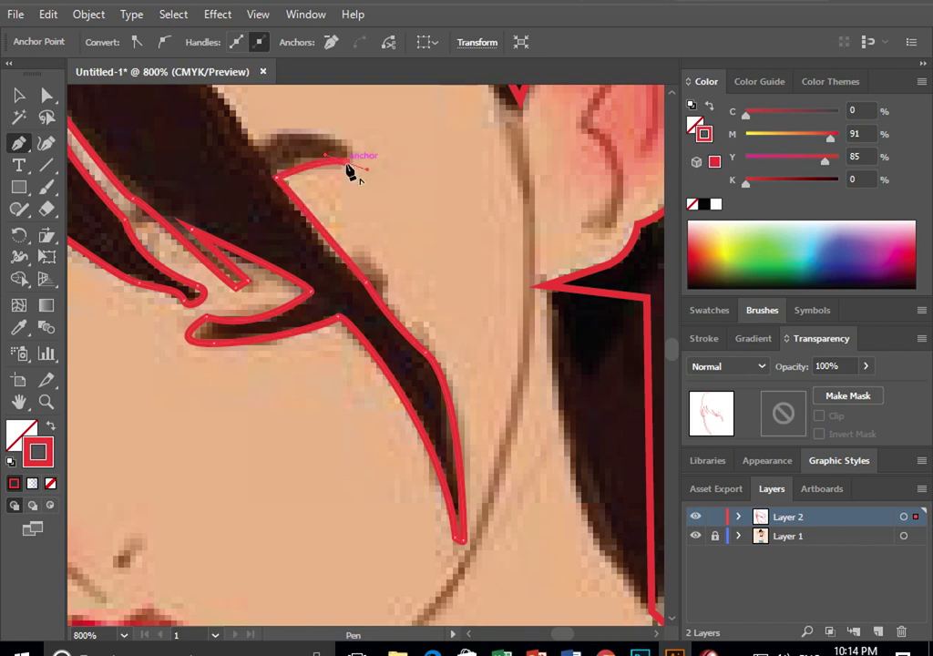
mouse_move(300, 138)
left_mouse_down()
mouse_move(272, 139)
mouse_move(258, 153)
left_mouse_up()
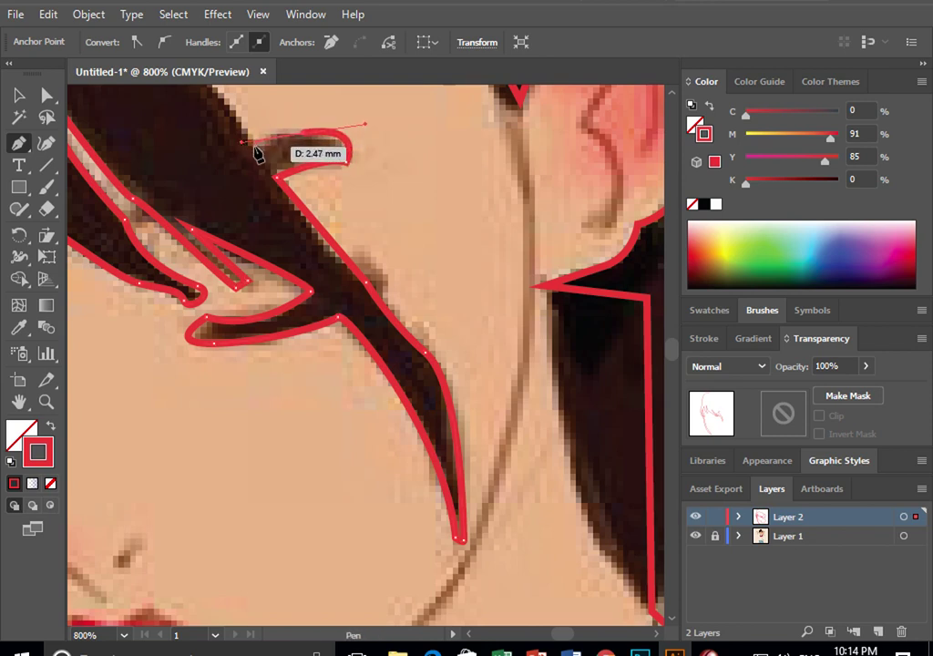
mouse_move(258, 155)
left_mouse_down()
mouse_move(358, 219)
mouse_move(354, 183)
mouse_move(373, 216)
mouse_move(358, 202)
mouse_move(244, 170)
mouse_move(355, 232)
left_mouse_up()
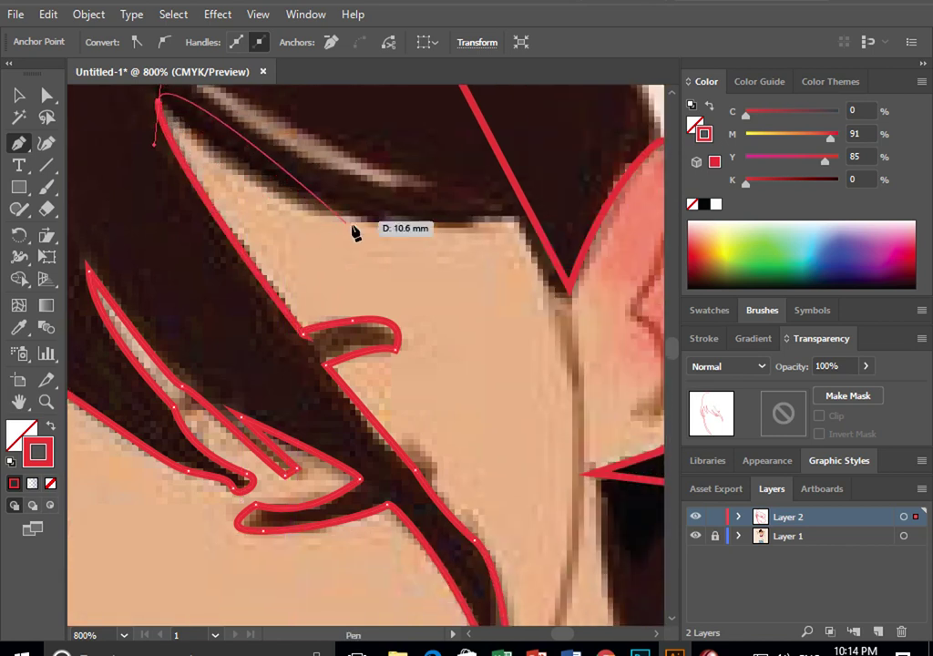
Continue the outline along the forehead hairline to the notch by the ear and over the ear's top
left_click(160, 99)
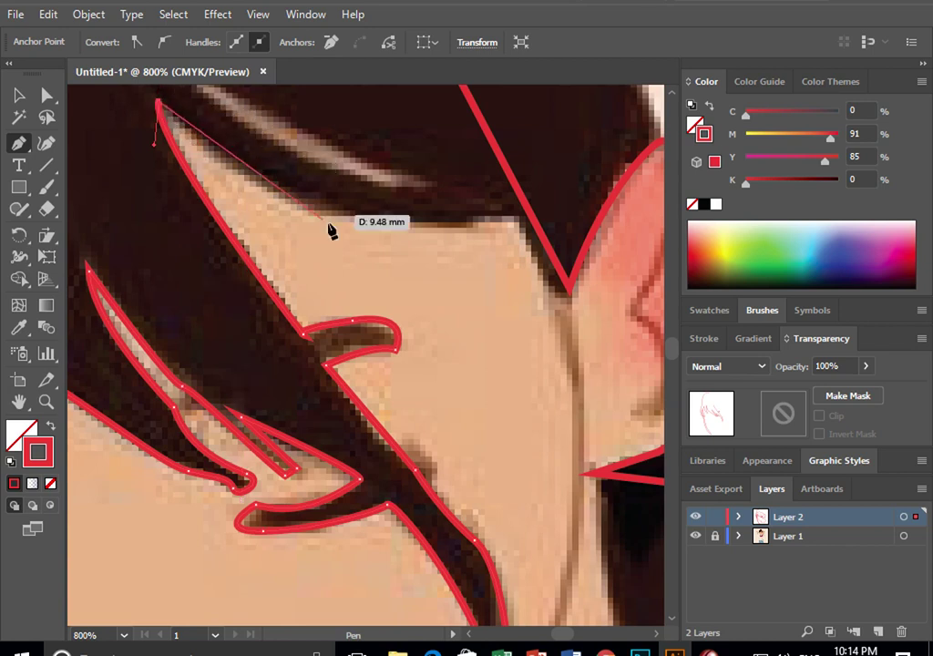
left_click_drag(355, 218, 458, 219)
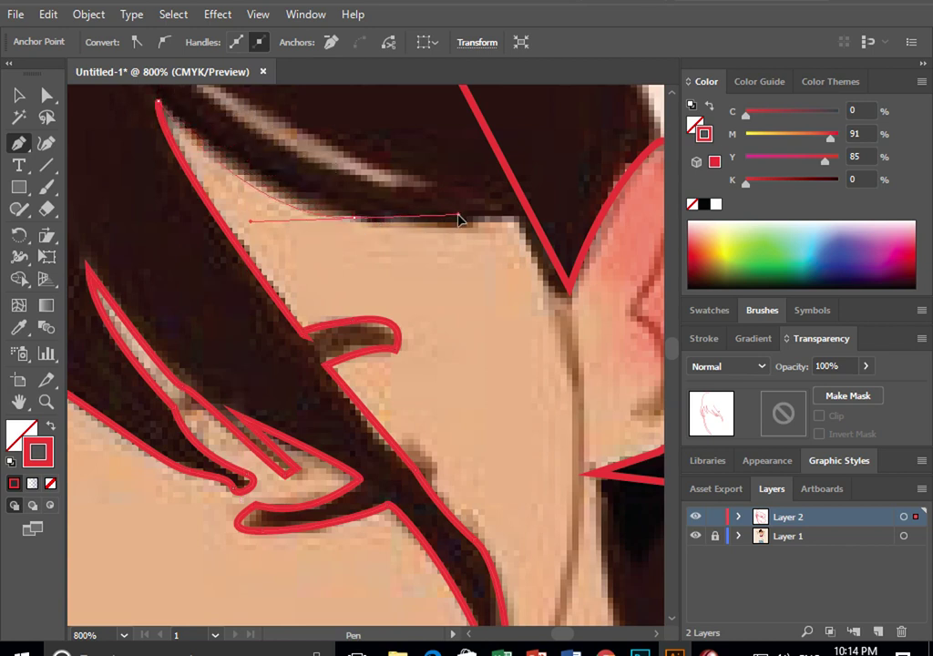
left_click_drag(355, 218, 511, 230)
left_click(513, 222)
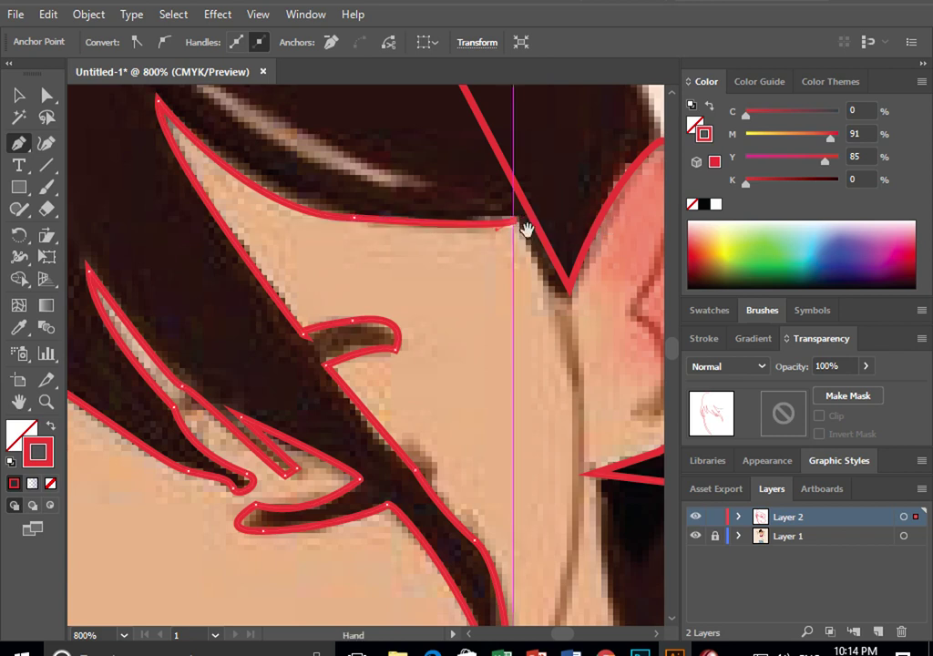
left_click_drag(568, 226, 430, 284)
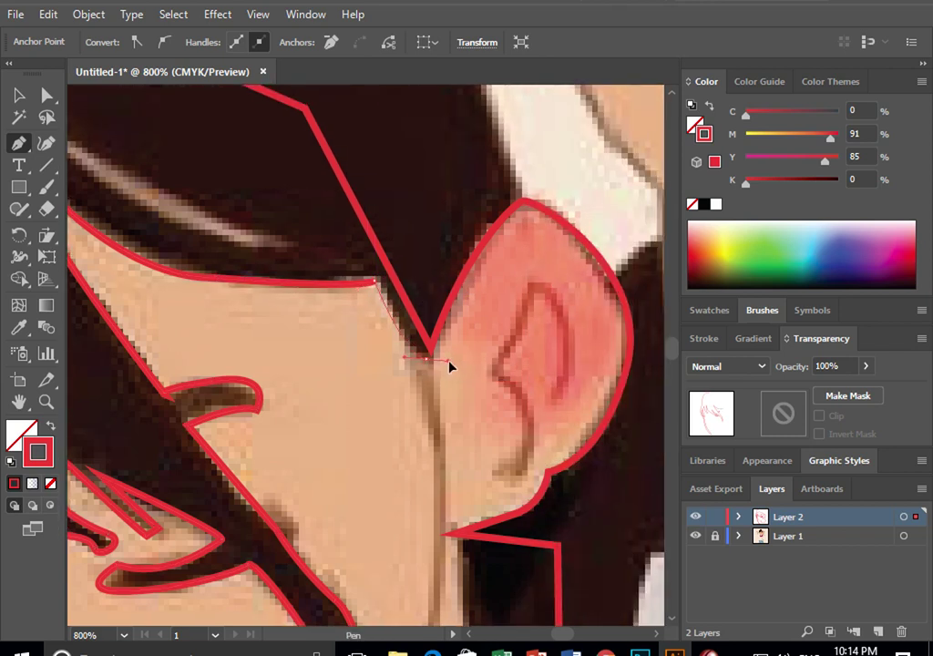
left_click_drag(449, 366, 429, 364)
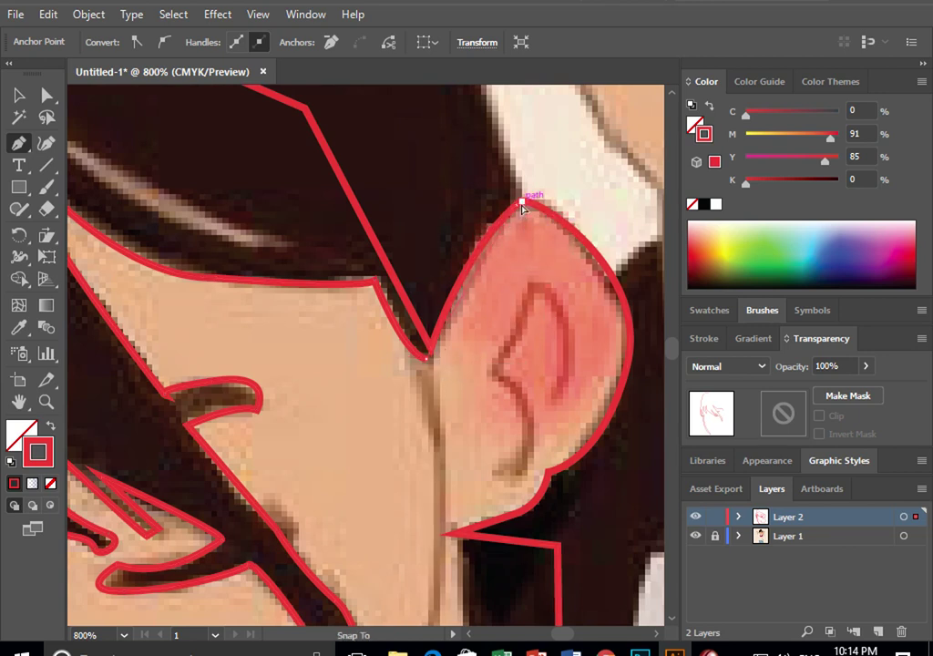
left_click_drag(552, 191, 392, 277)
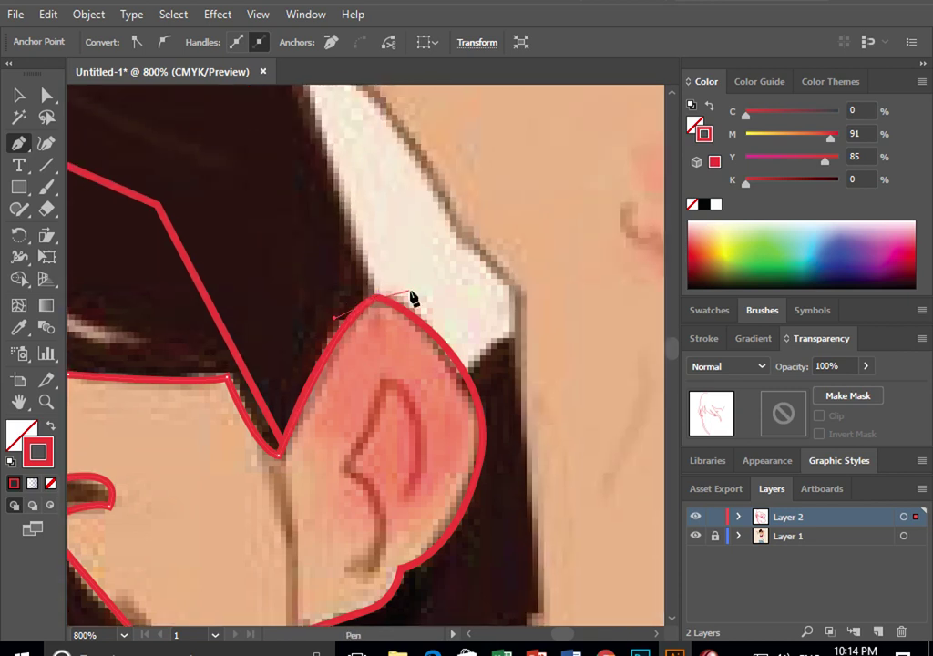
key("ctrl+minus")
key("ctrl+minus")
key("ctrl+minus")
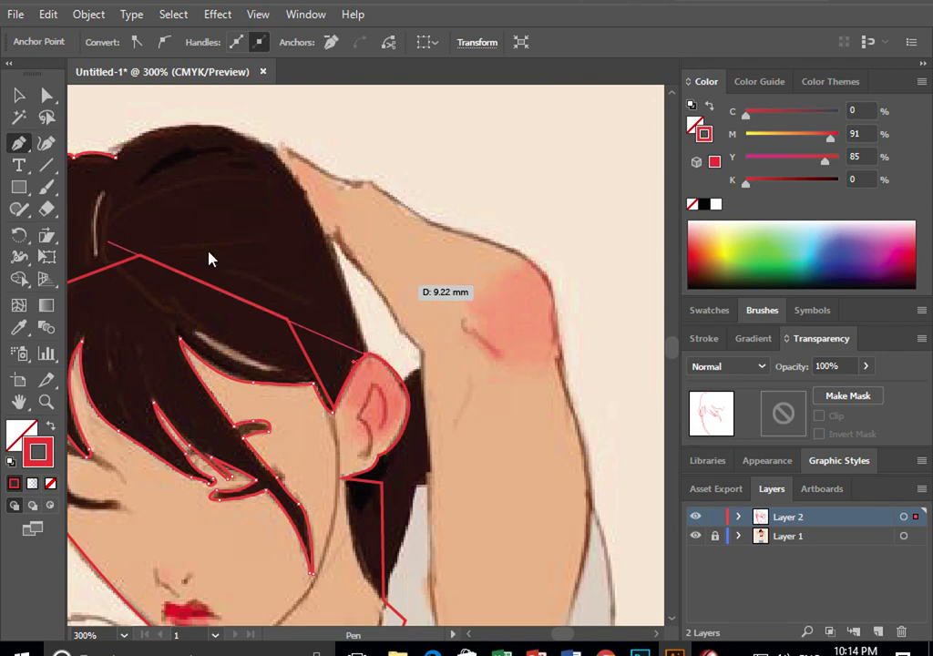
Start a new curved outline climbing the right side of the head and arcing over the crown
mouse_move(293, 253)
left_mouse_down()
mouse_move(322, 288)
mouse_move(304, 241)
left_mouse_up()
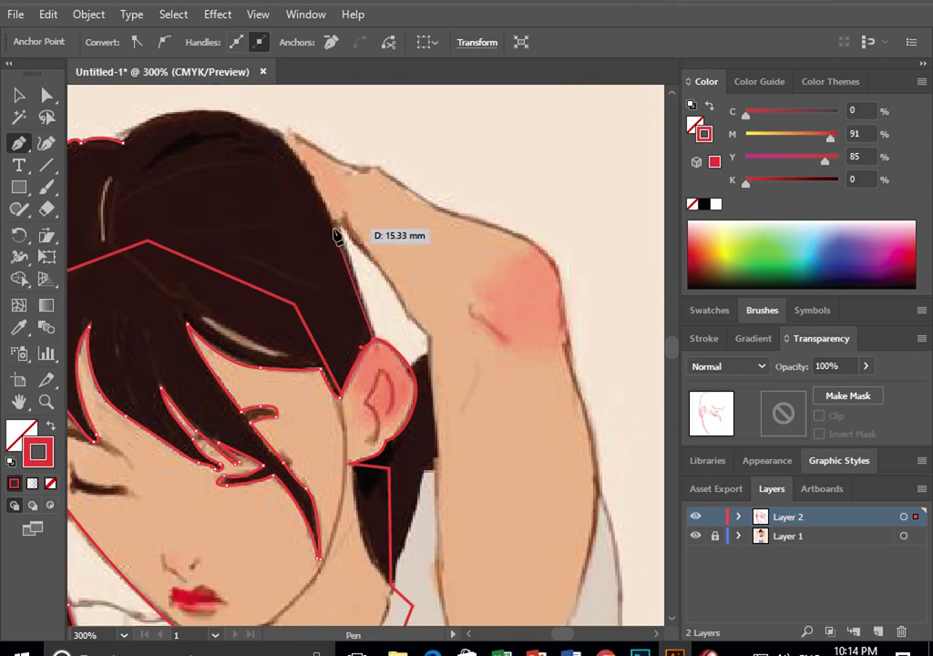
left_click(333, 232, "ctrl")
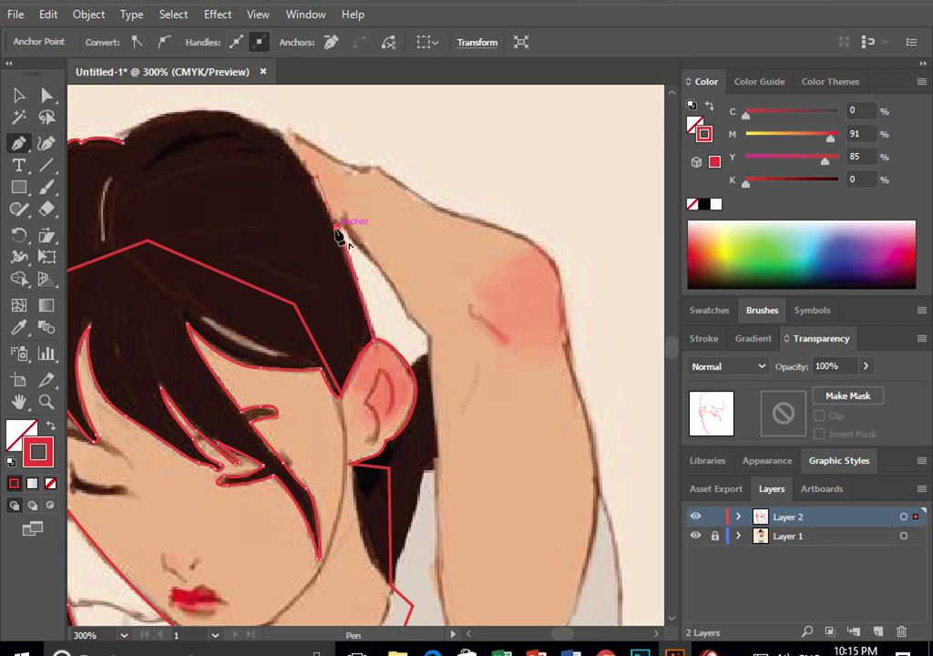
left_click_drag(259, 191, 479, 299)
mouse_move(386, 223)
left_mouse_down()
mouse_move(290, 258)
mouse_move(262, 253)
mouse_move(247, 266)
left_mouse_up()
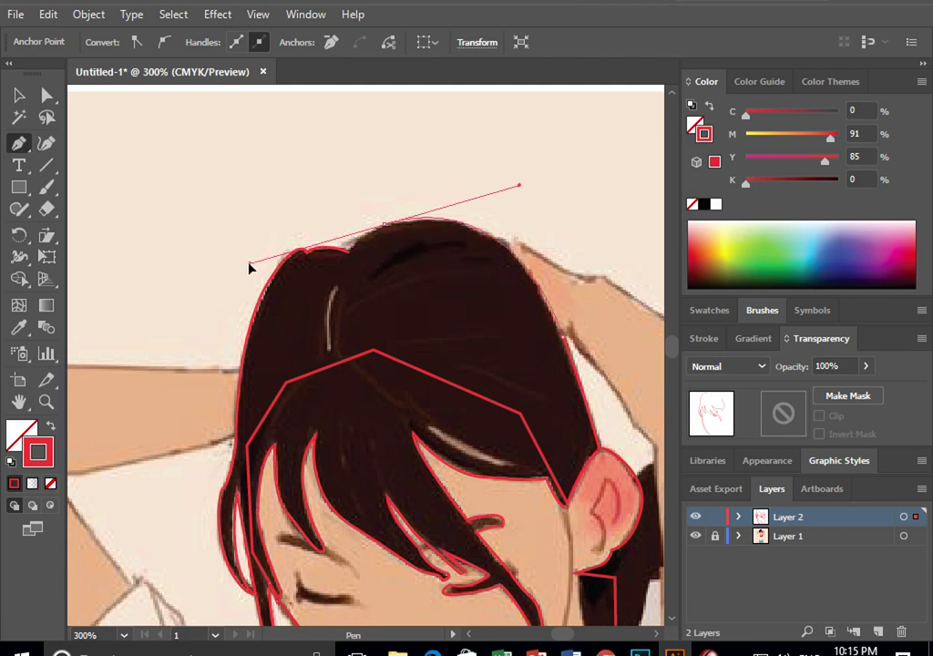
mouse_move(387, 224)
left_mouse_down()
mouse_move(363, 258)
mouse_move(364, 216)
mouse_move(319, 196)
left_mouse_up()
left_click(350, 248)
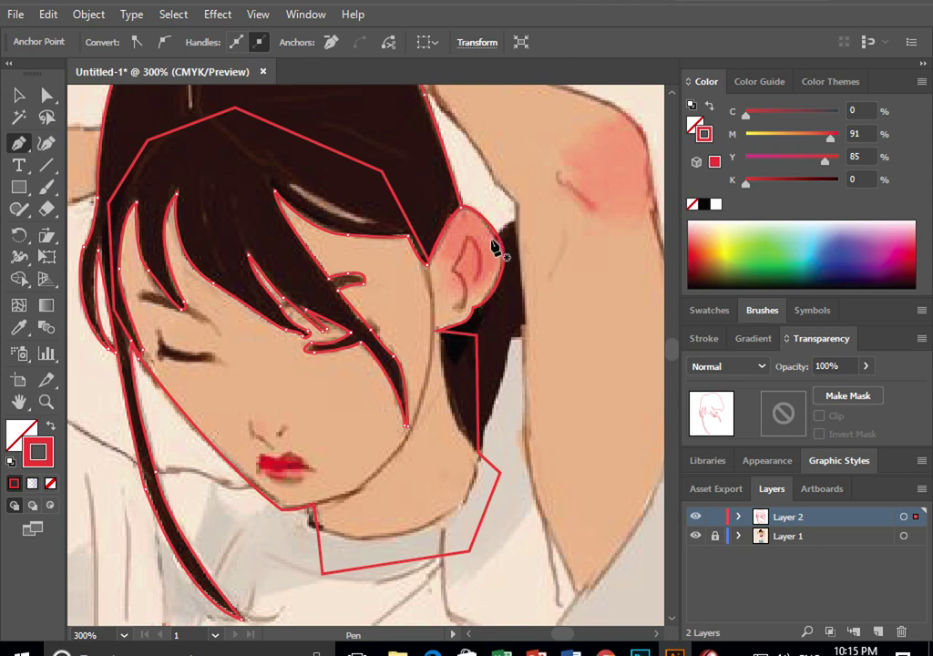
Draw a short path along the ear-top edge, then deselect it
left_click(484, 243)
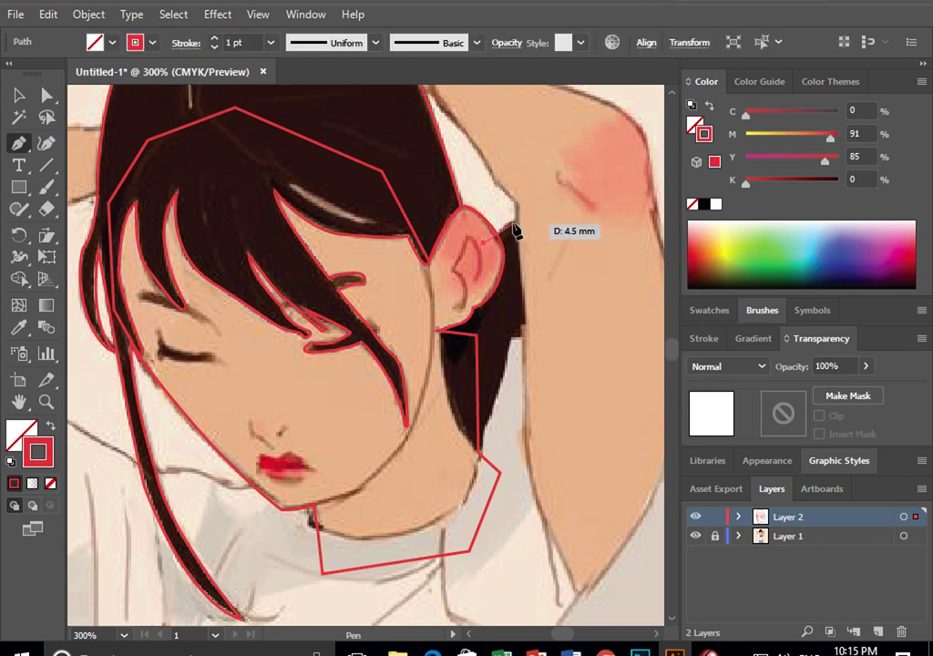
left_click(513, 223)
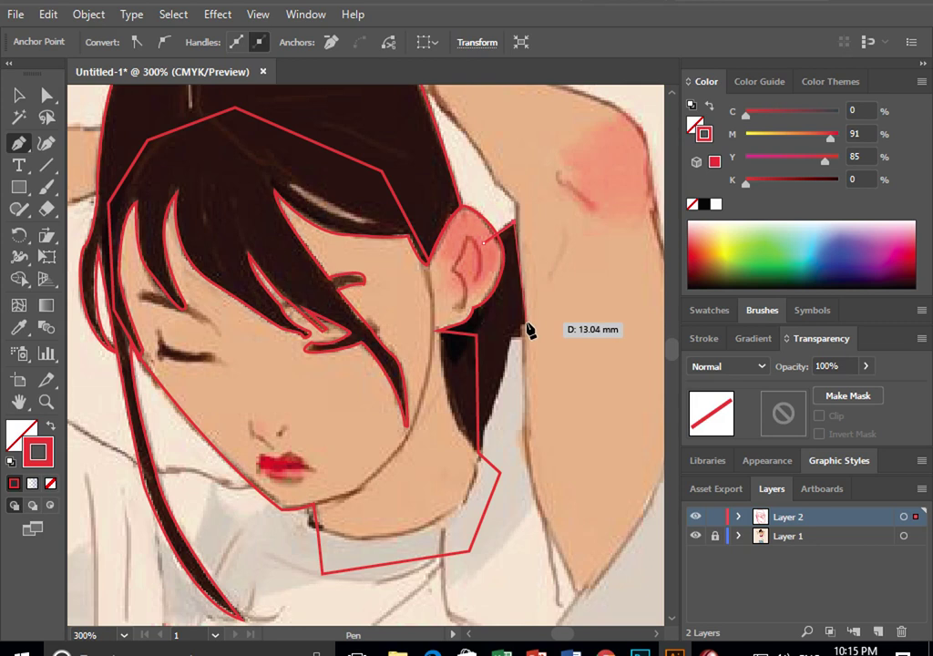
left_click(506, 247)
key("ctrl+shift+a")
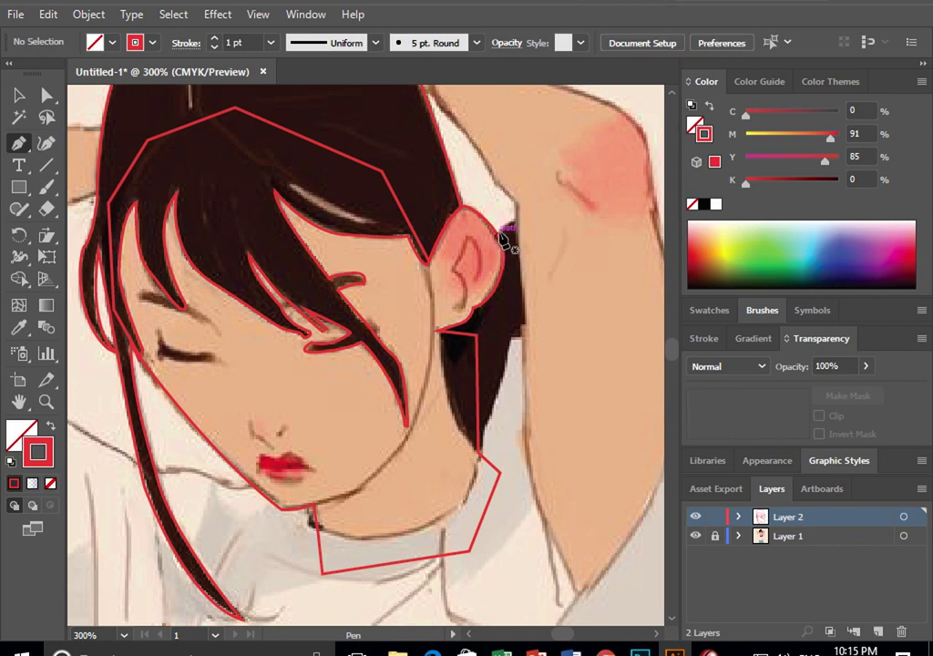
Outline the dark hair behind the ear from the ear top down to the neck and back under the ear
left_click_drag(512, 221, 522, 225)
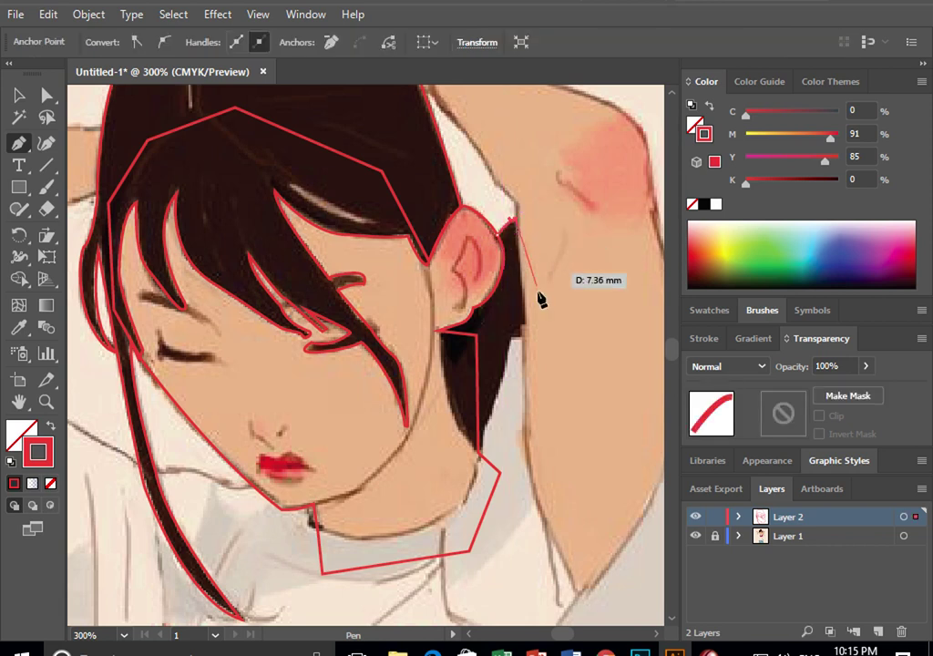
mouse_move(546, 323)
left_mouse_down()
mouse_move(532, 339)
mouse_move(514, 339)
left_mouse_up()
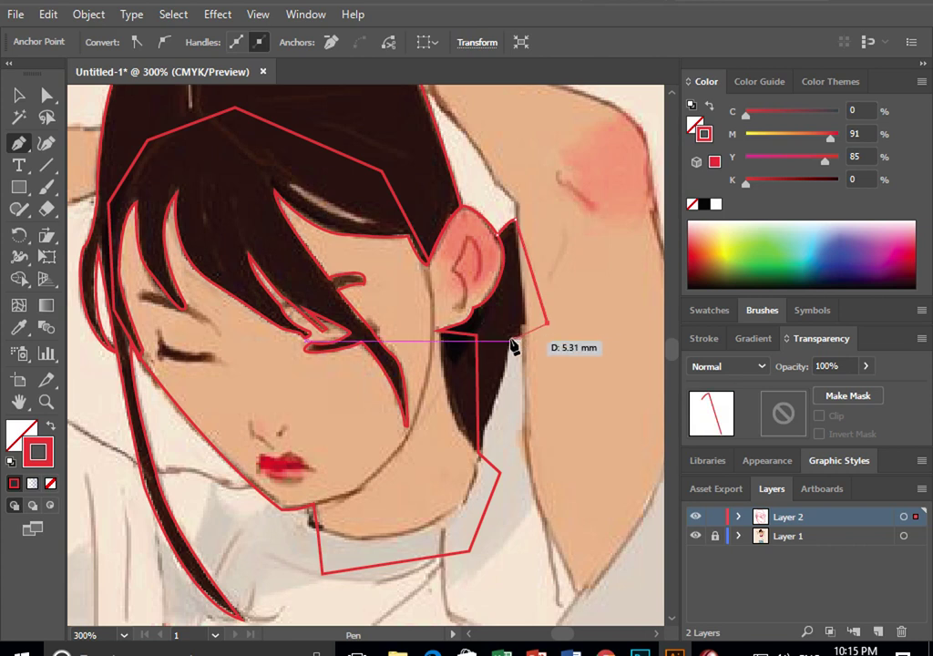
left_click(482, 422)
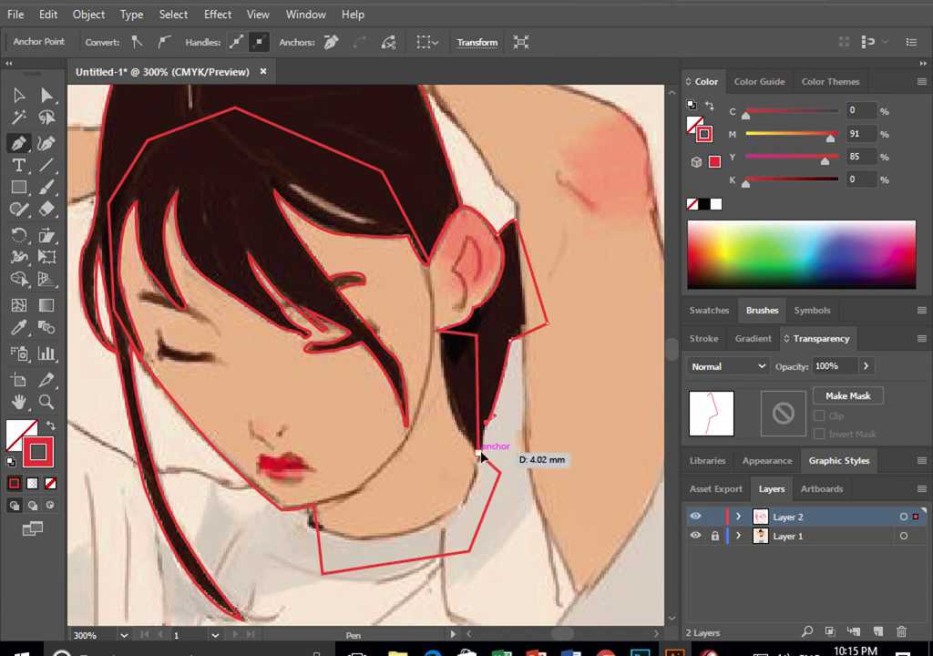
left_click(479, 453)
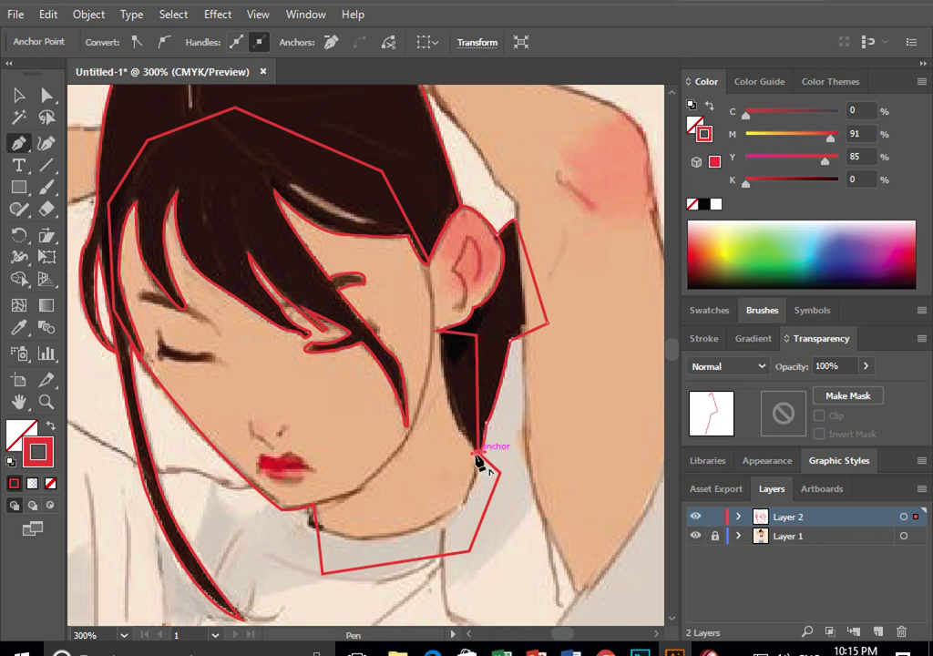
left_click(441, 329)
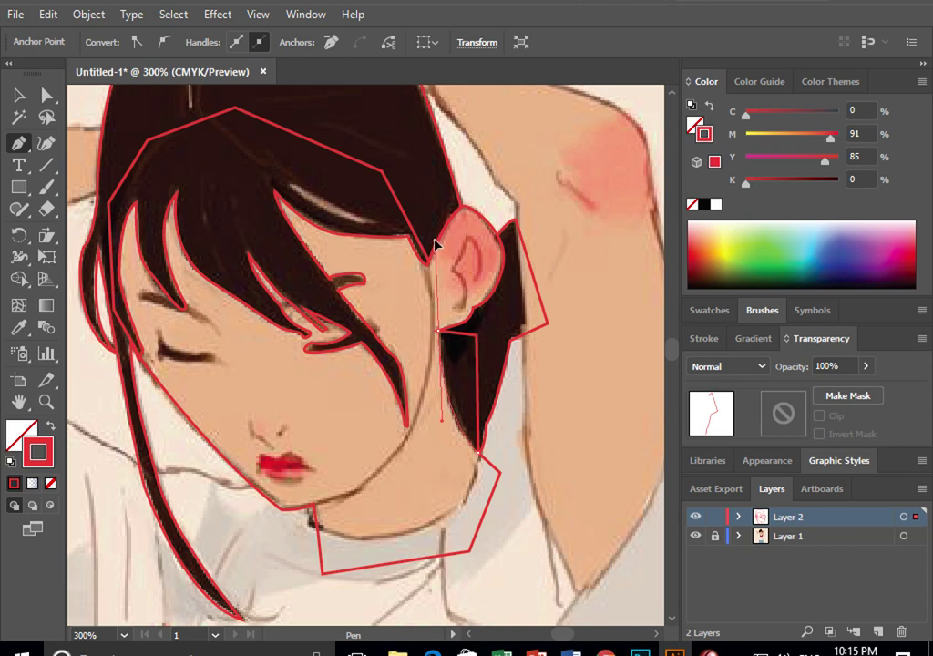
left_click(439, 330)
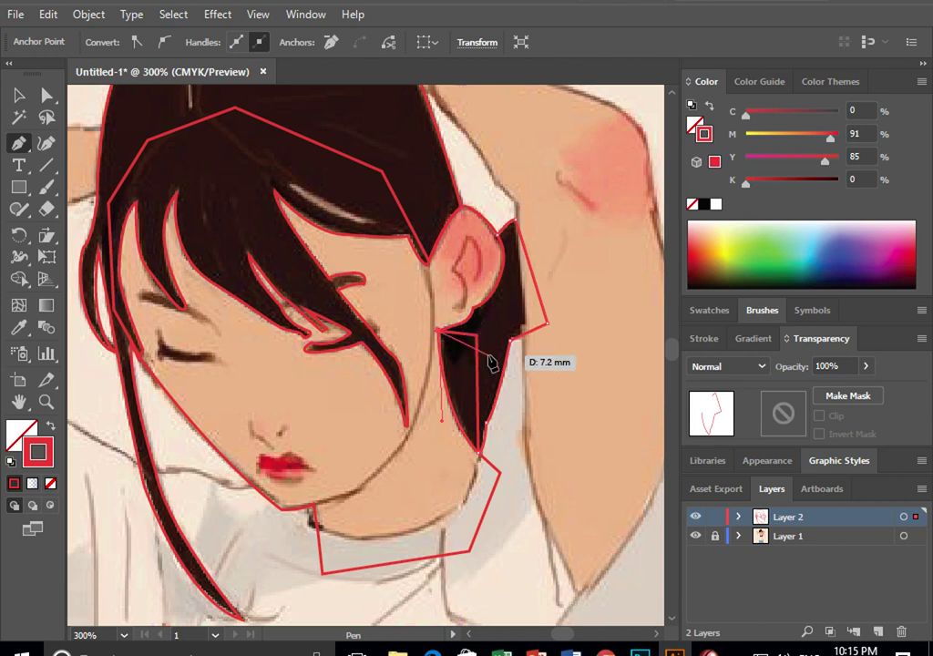
Close the hair-behind-ear shape, curving it along the ear's back edge at higher zoom
key("ctrl+plus")
key("ctrl+plus")
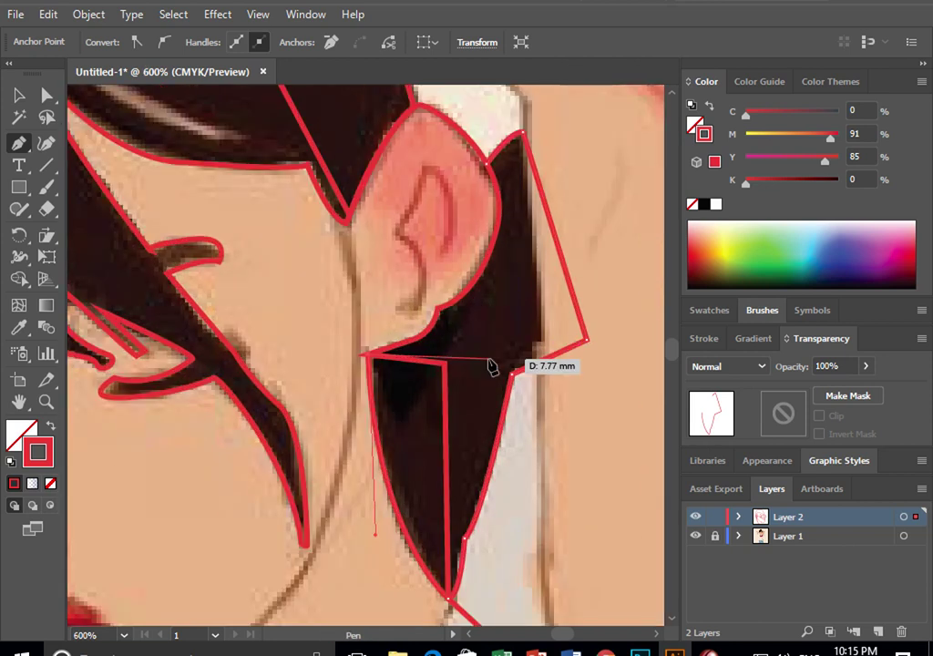
left_click(438, 310)
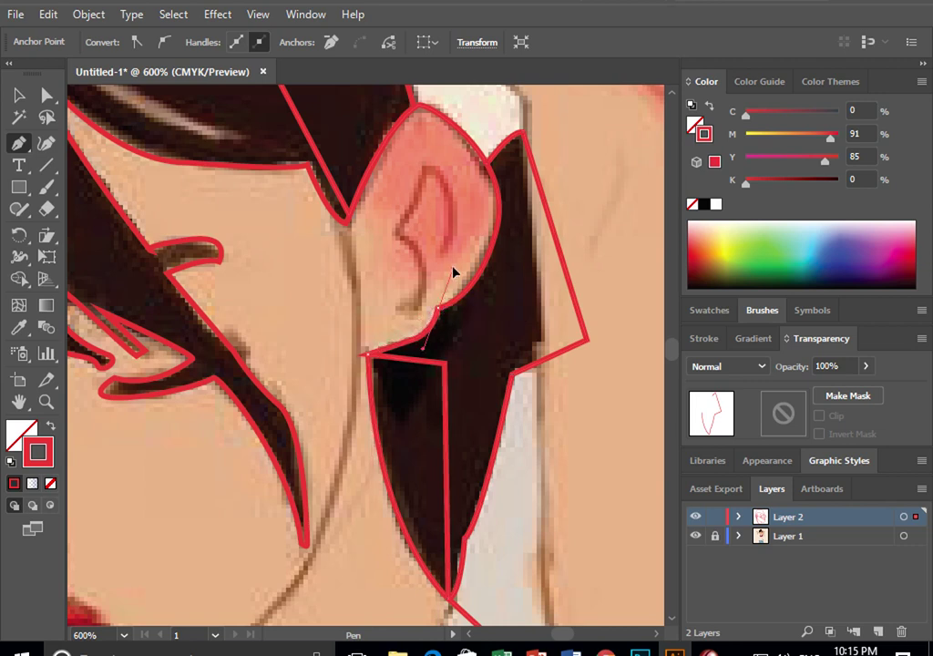
left_click_drag(453, 271, 453, 268)
left_click_drag(466, 310, 487, 164)
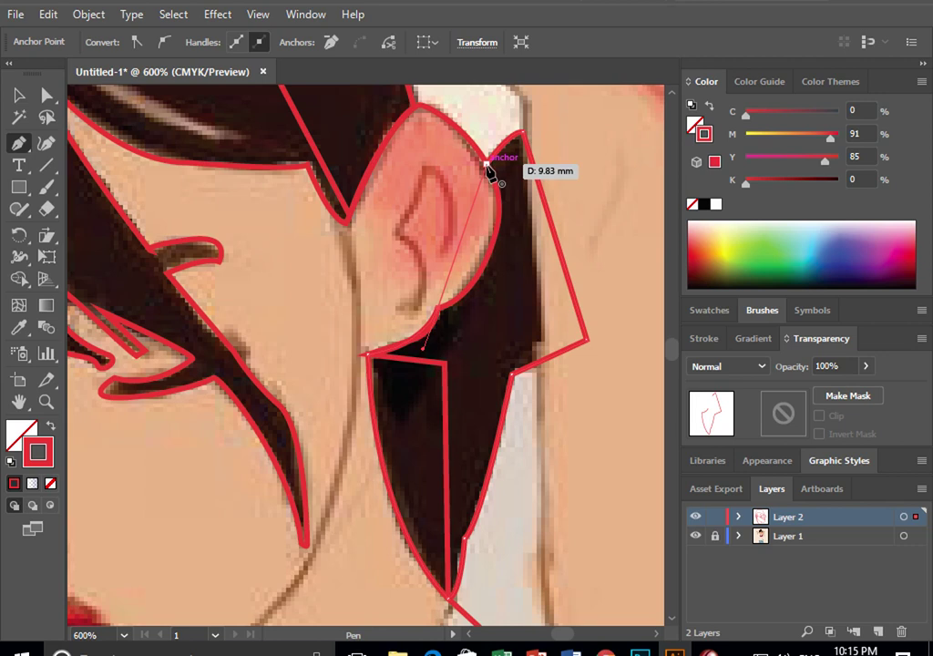
left_click_drag(487, 164, 488, 164)
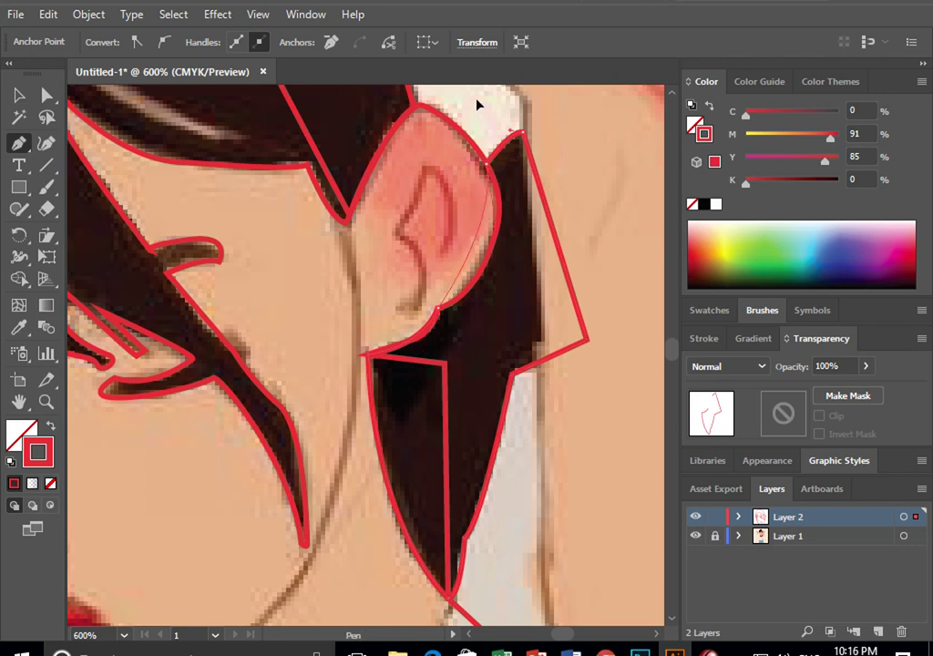
scroll(465, 102, "up", 5)
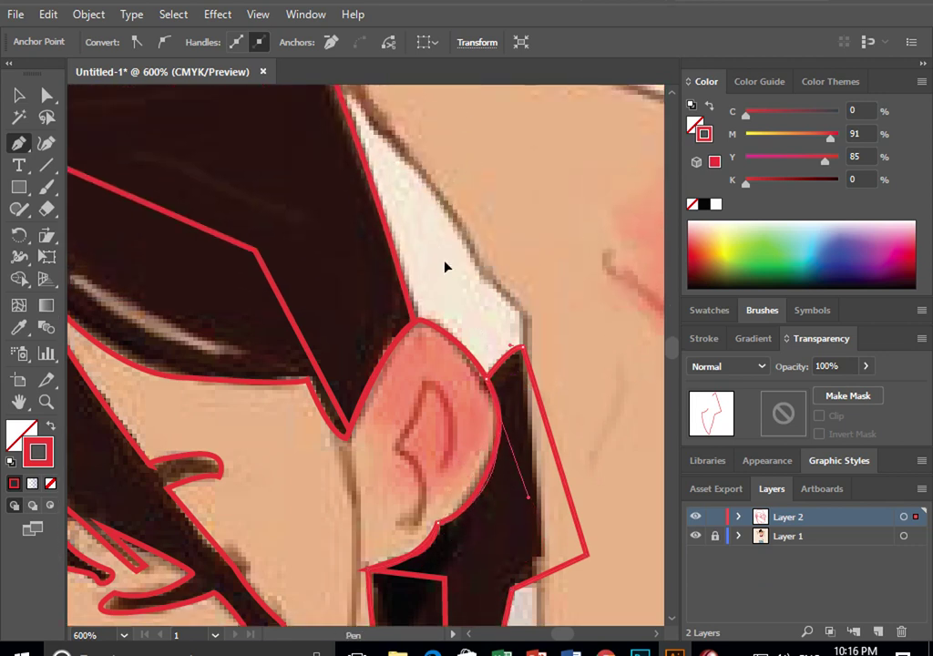
left_click_drag(447, 266, 441, 282)
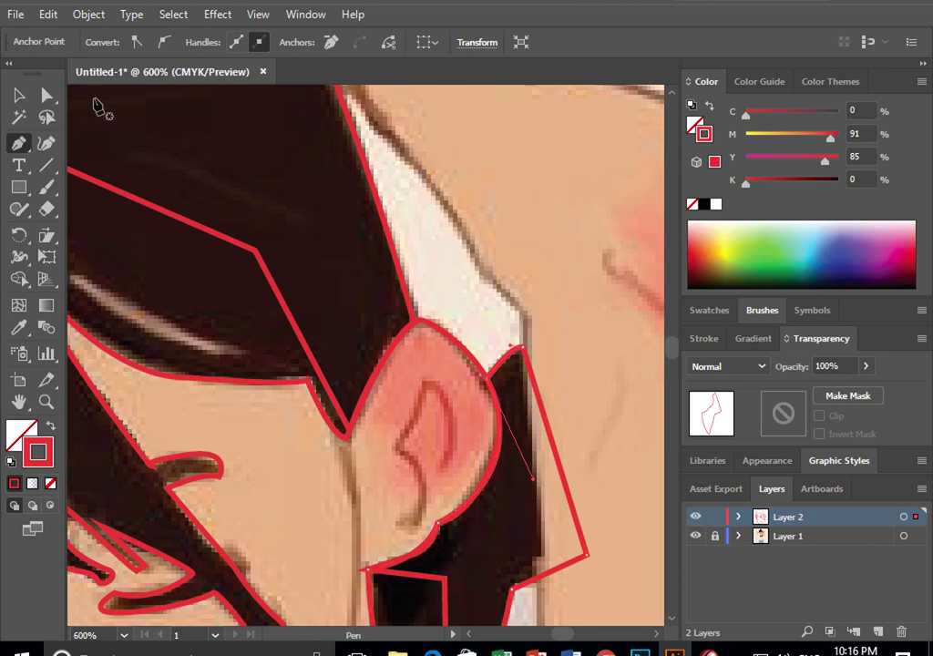
Fit the artboard in view, then zoom in on the whole figure with a marquee
left_click(18, 96)
key("ctrl+0")
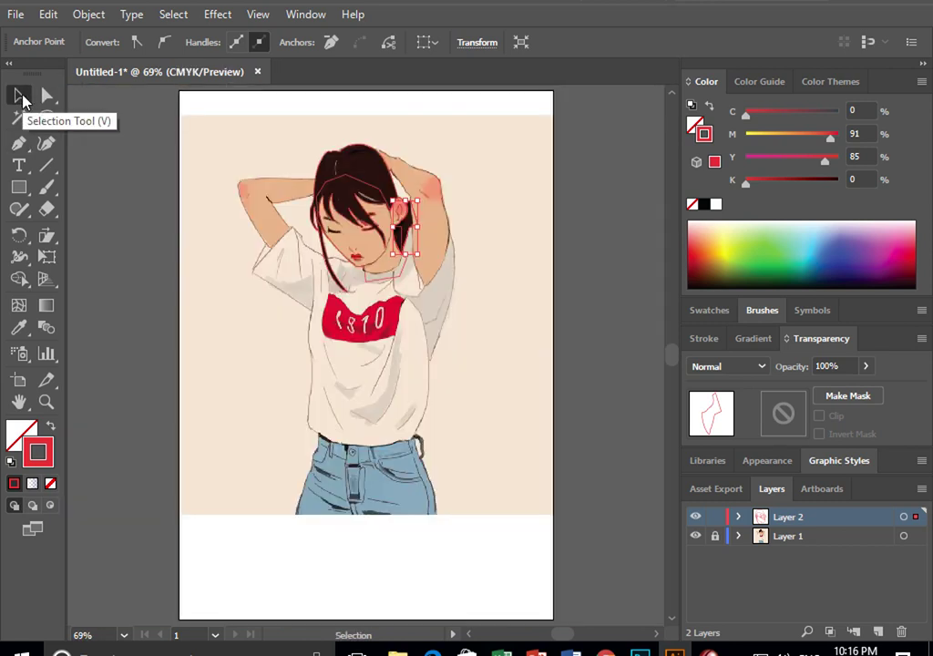
key("z")
left_click_drag(155, 159, 469, 551)
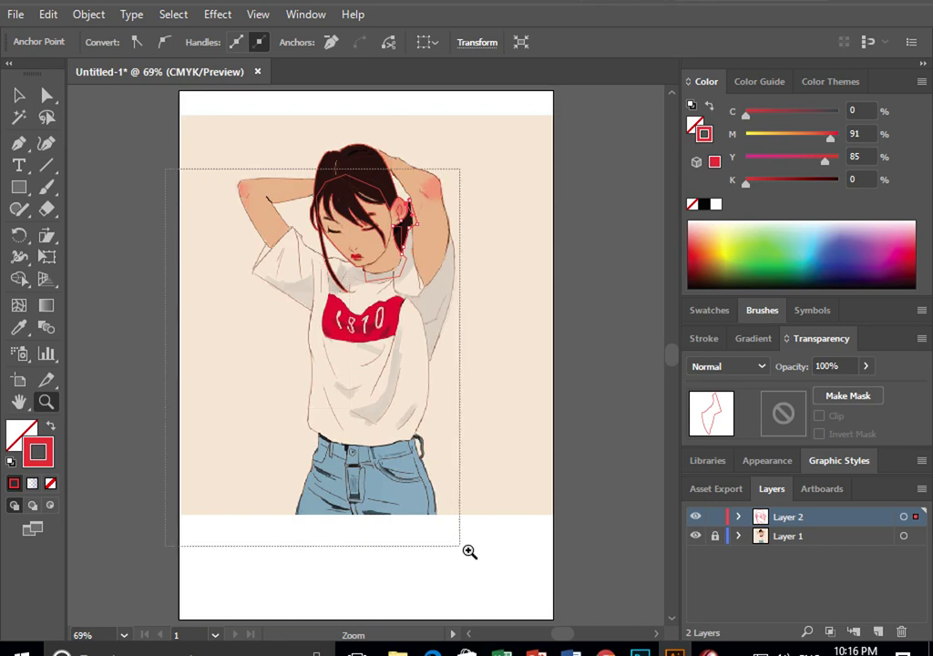
left_click(15, 143)
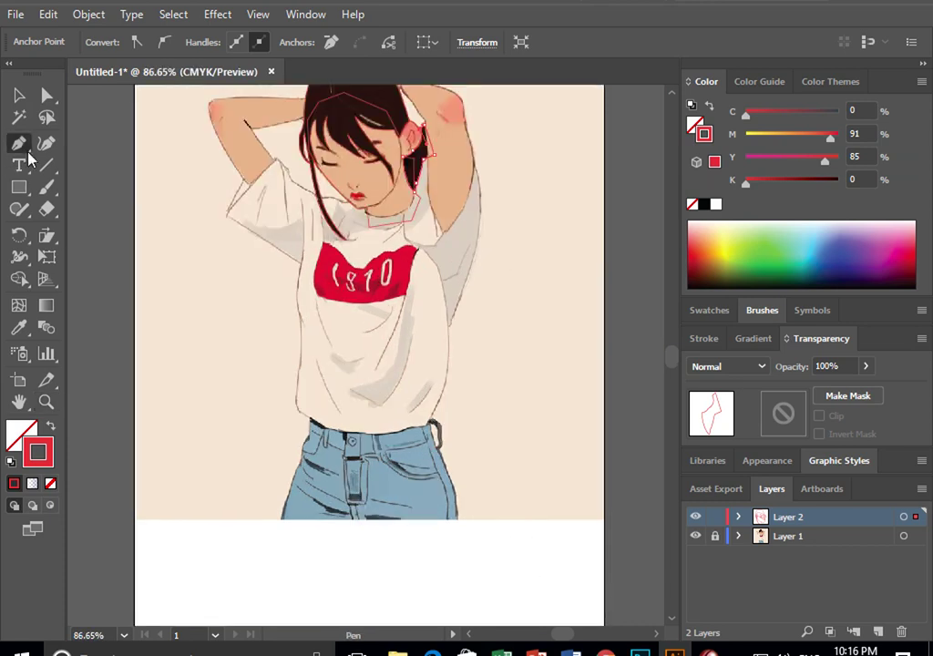
Outline the jeans from the lower left up the hip and along the waistband, closing at the start point
left_click(281, 521)
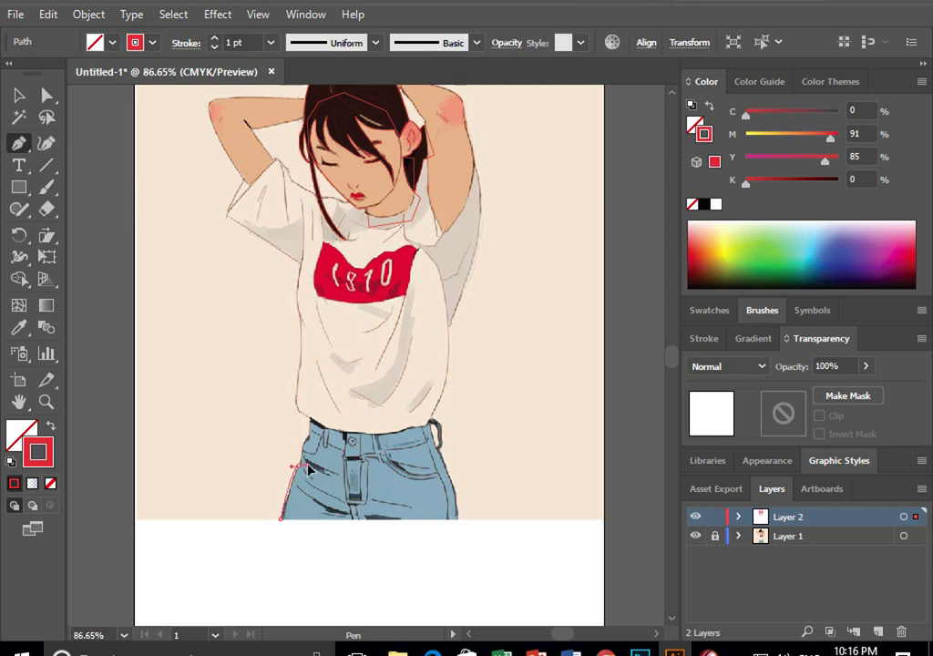
left_click_drag(308, 465, 309, 447)
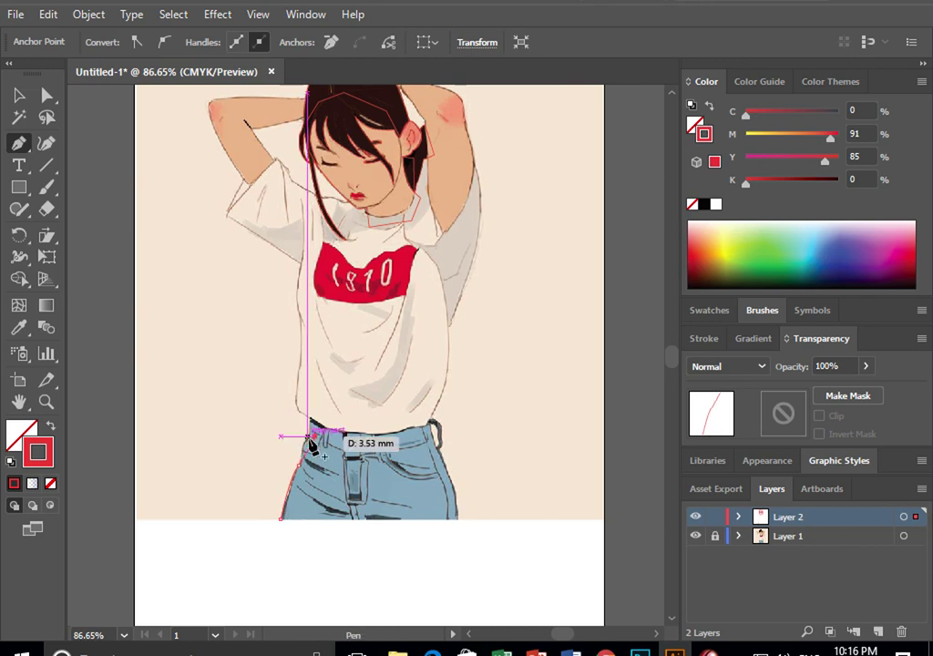
key("ctrl+plus")
key("ctrl+plus")
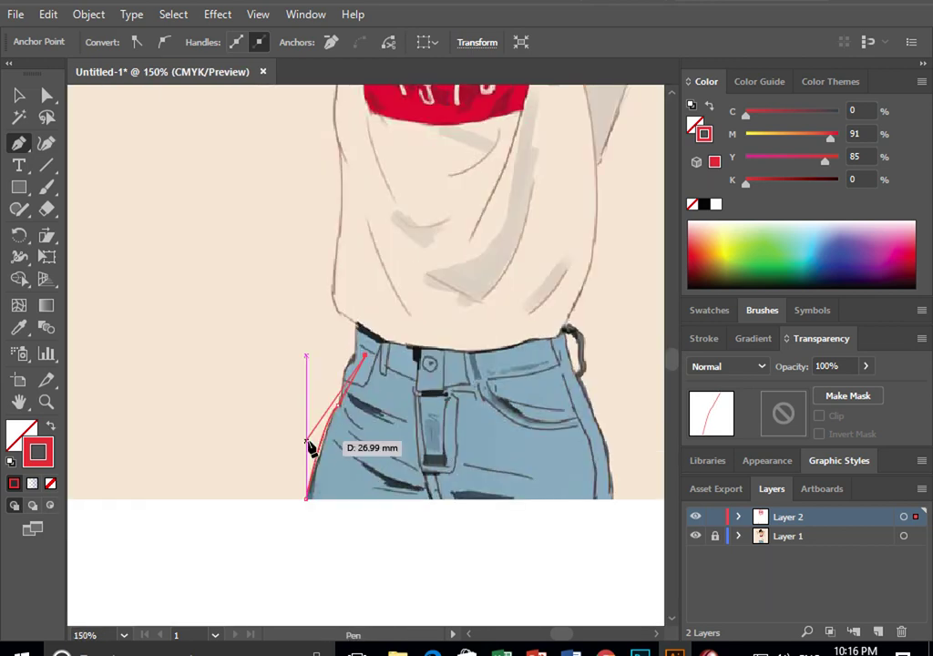
left_click_drag(309, 446, 361, 428)
left_click_drag(352, 356, 360, 332)
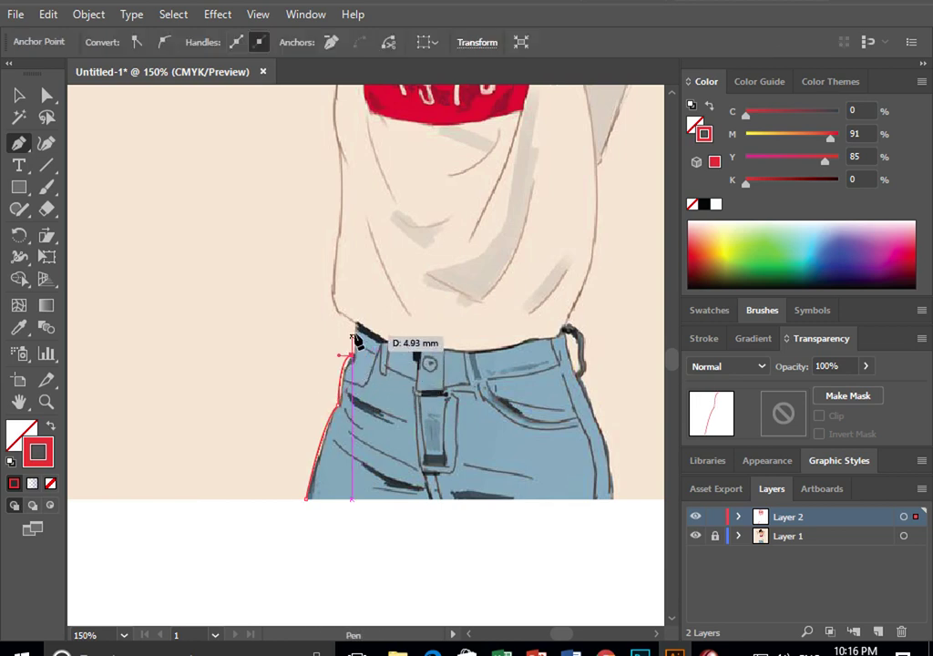
left_click_drag(414, 346, 428, 354)
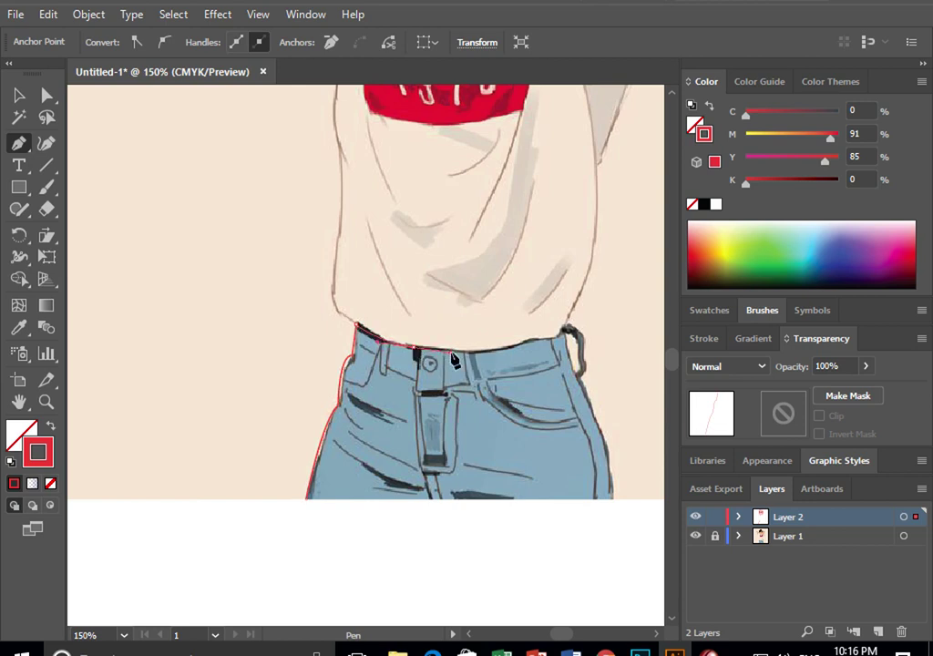
left_click_drag(449, 351, 562, 346)
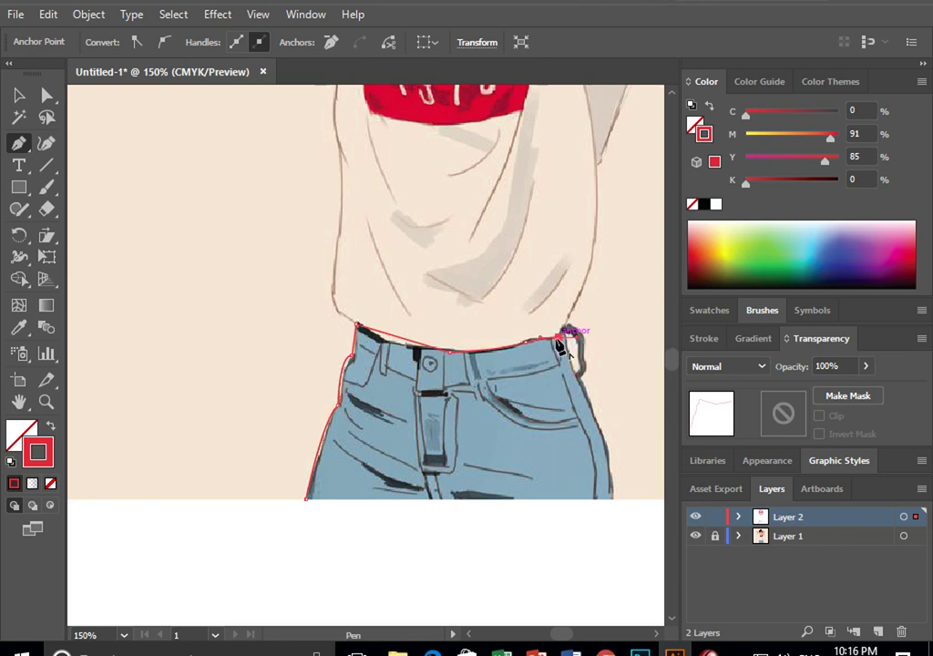
mouse_move(562, 343)
left_mouse_down()
mouse_move(597, 417)
mouse_move(610, 493)
left_mouse_up()
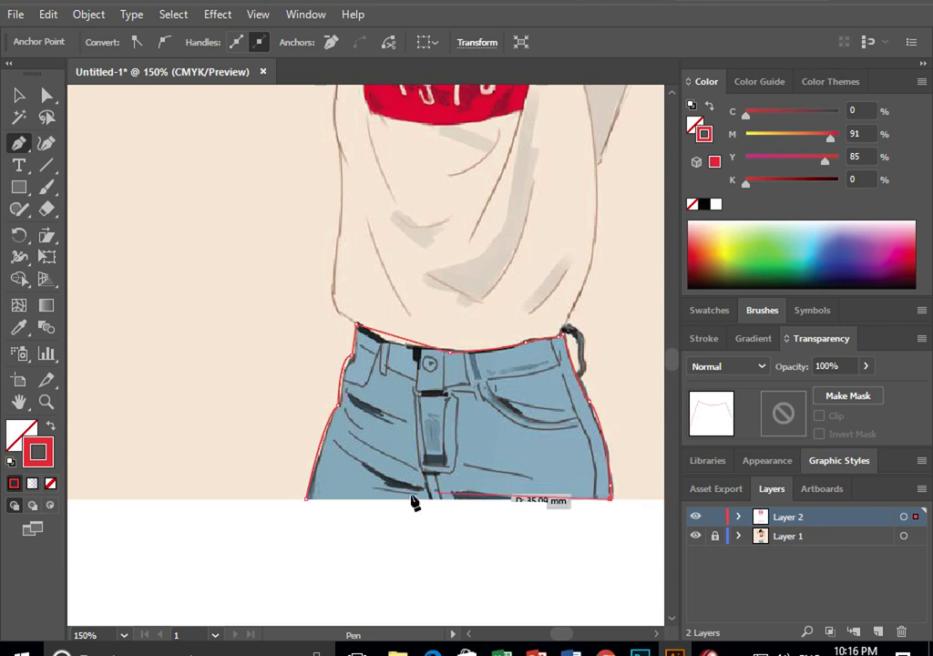
left_click(308, 501)
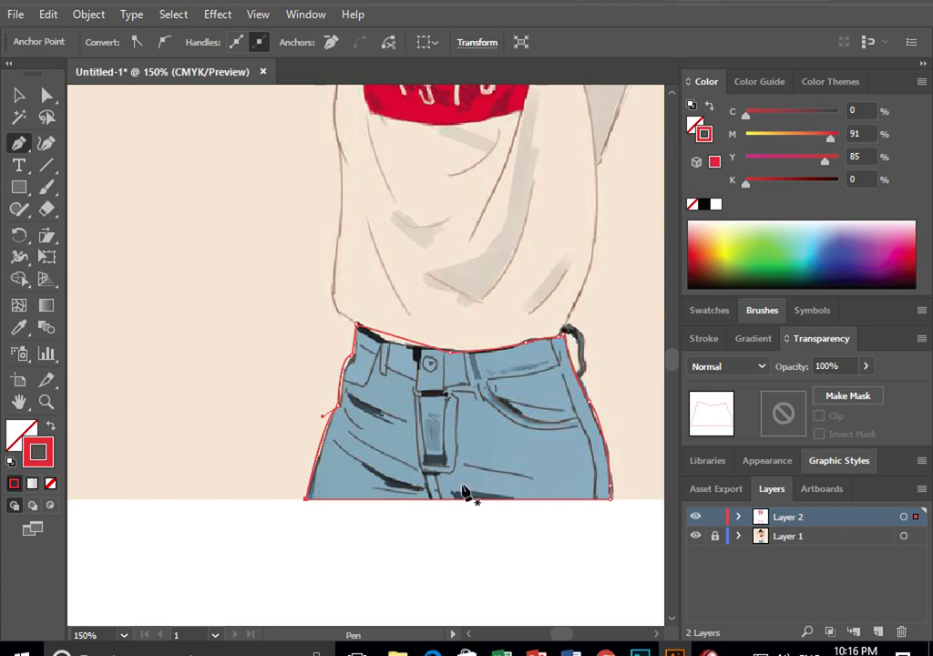
scroll(469, 456, "up", 3)
scroll(468, 411, "up", 2)
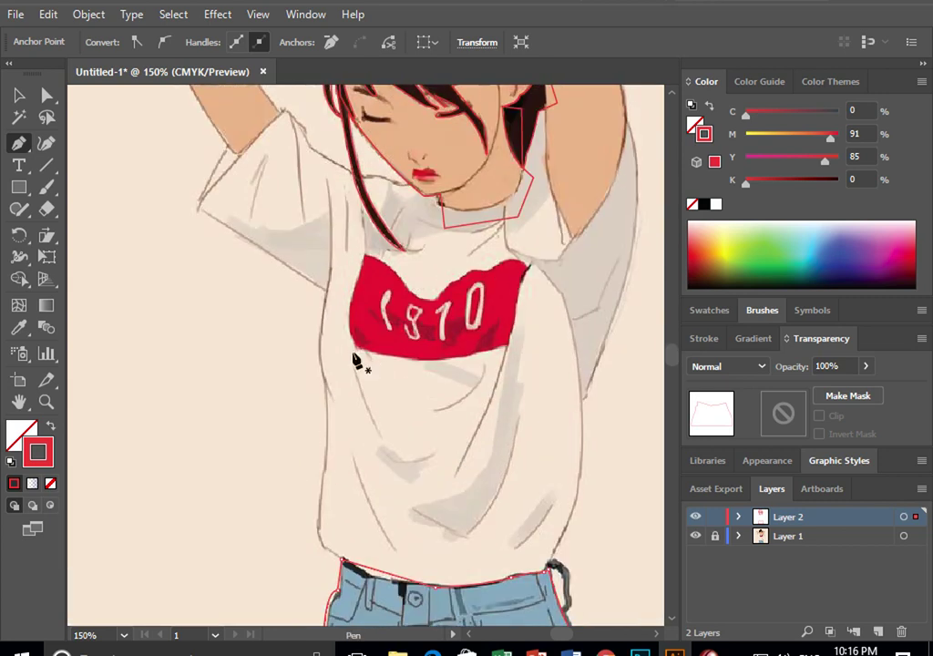
Outline the T-shirt's left side down to the hem's left corner with curved Pen anchors
left_click(324, 293)
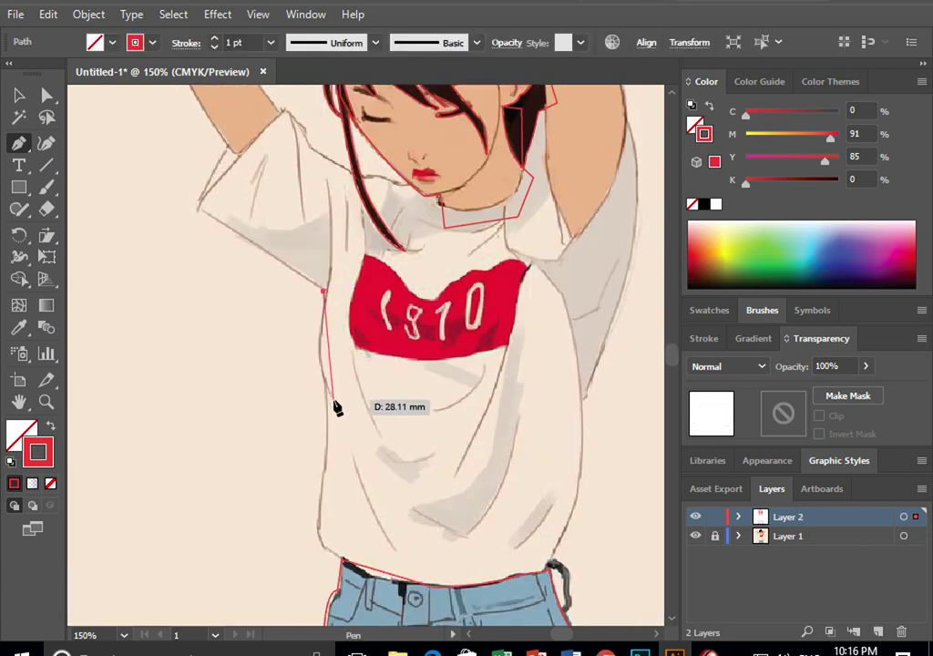
left_click_drag(325, 388, 318, 527)
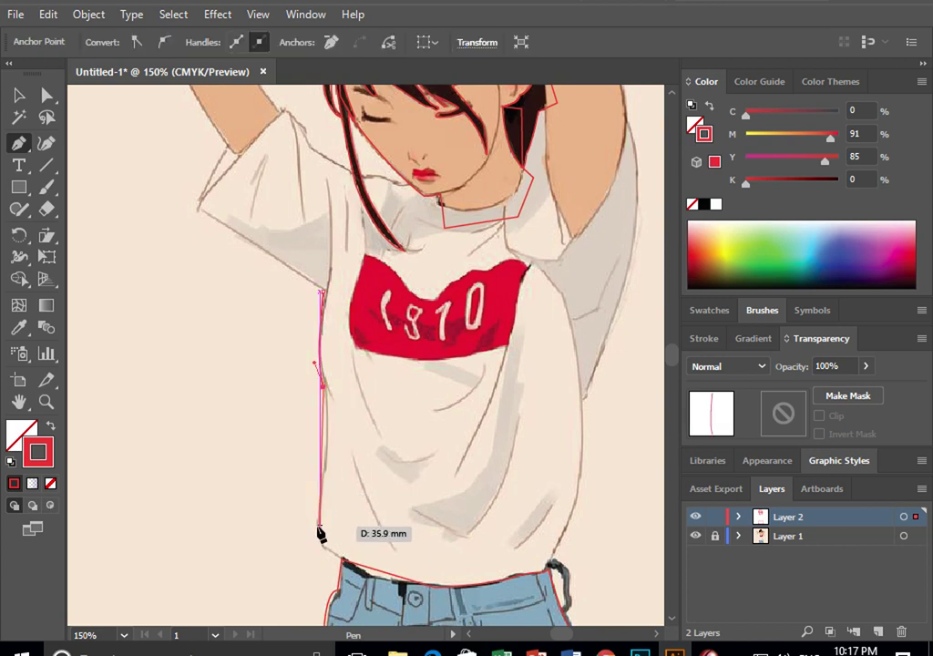
left_click(319, 527)
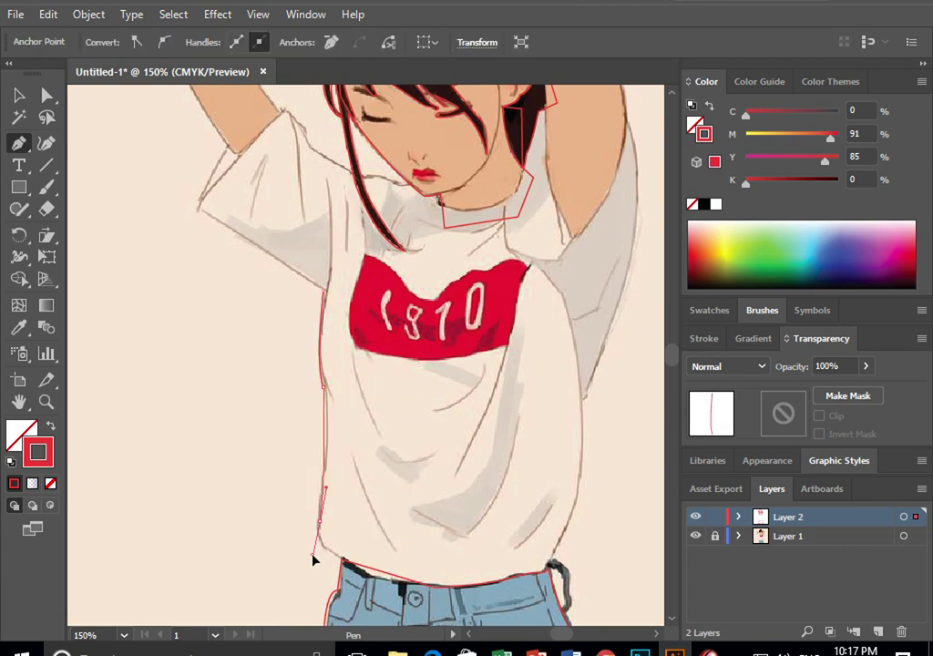
left_click_drag(309, 576, 319, 527)
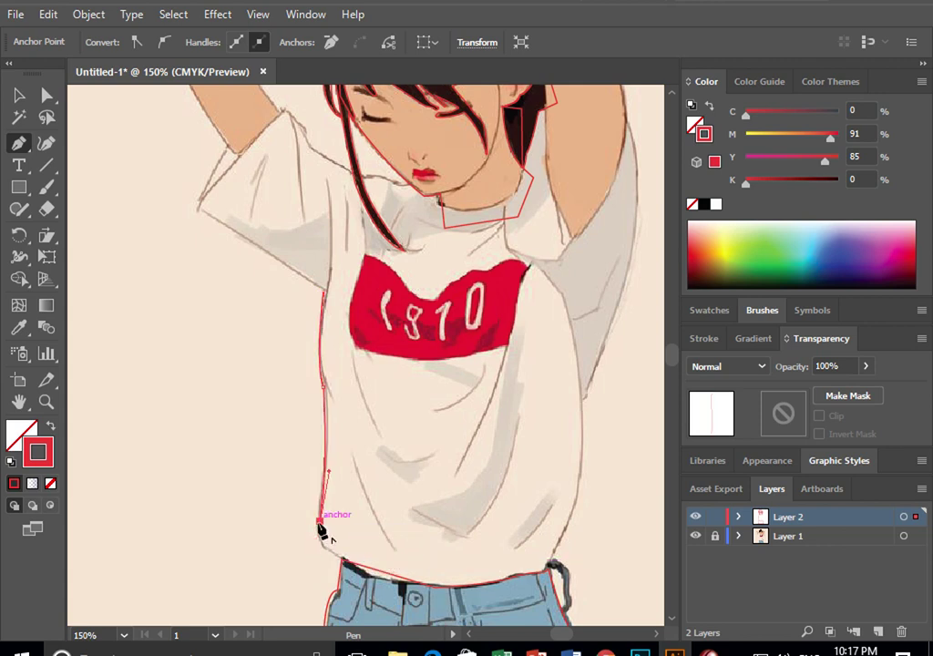
left_click(343, 557)
left_click_drag(343, 563, 371, 577)
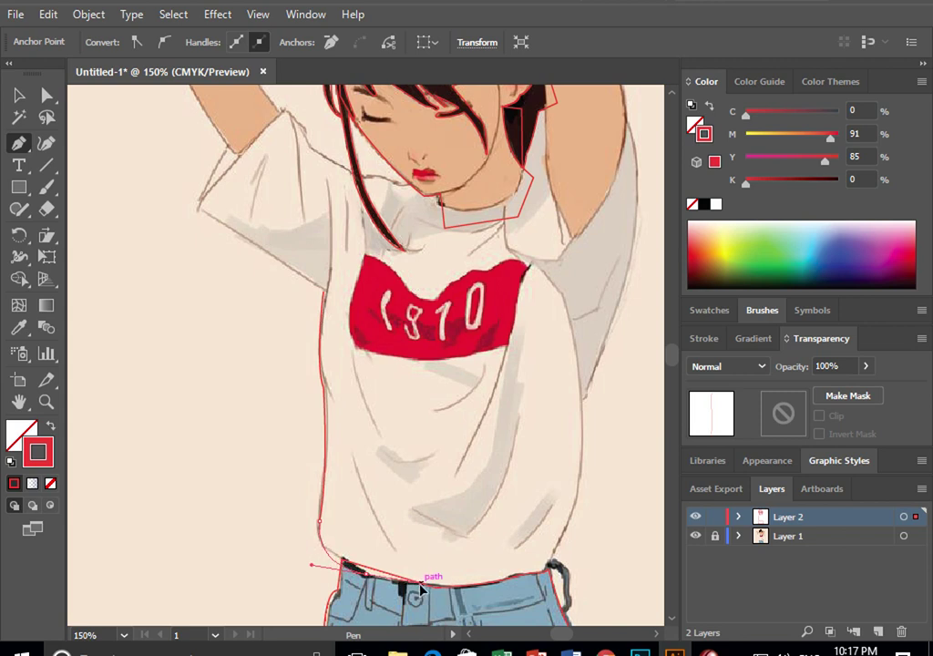
Run the outline along the hem to its right corner and up the shirt's right side
left_click(538, 584)
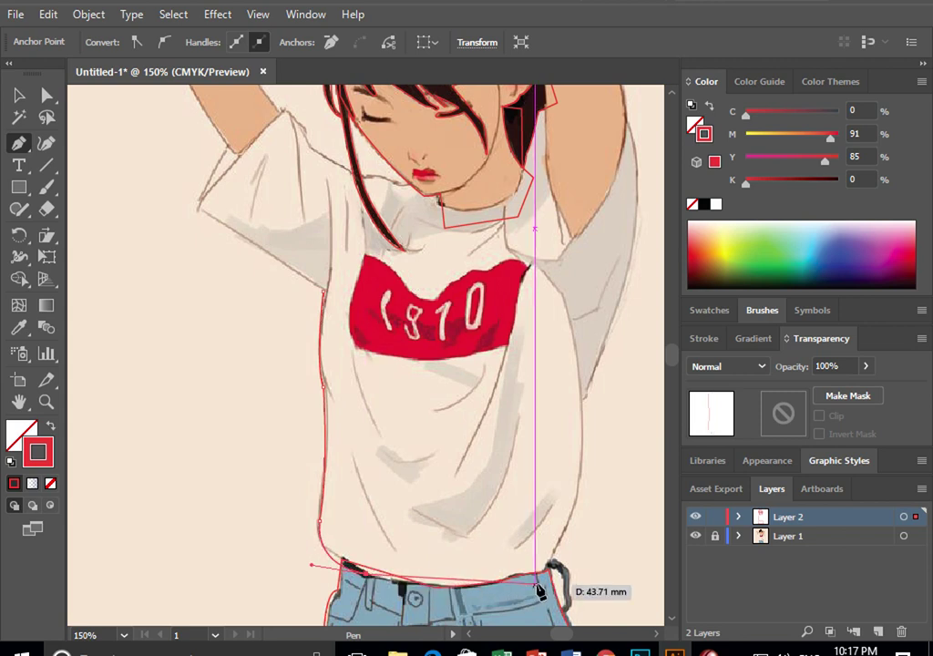
left_click_drag(540, 590, 516, 544)
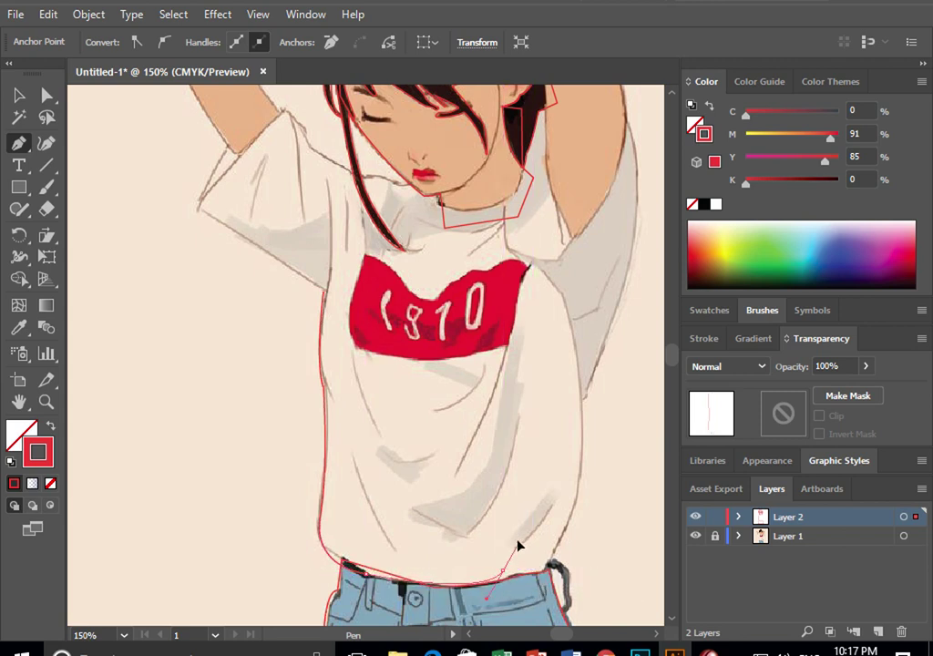
key("ctrl+z")
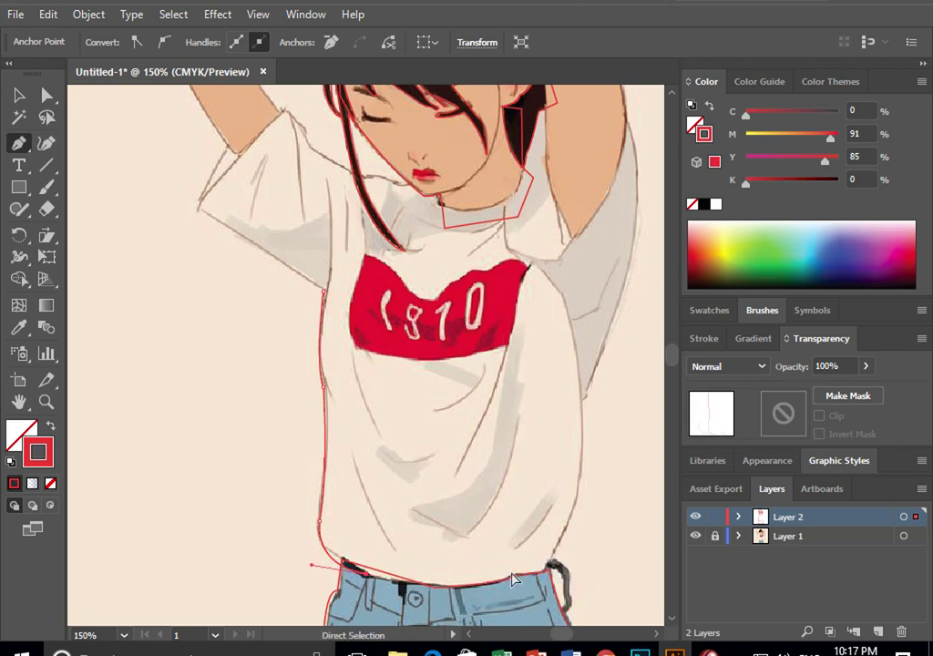
left_click(547, 574)
left_click_drag(546, 574, 550, 569)
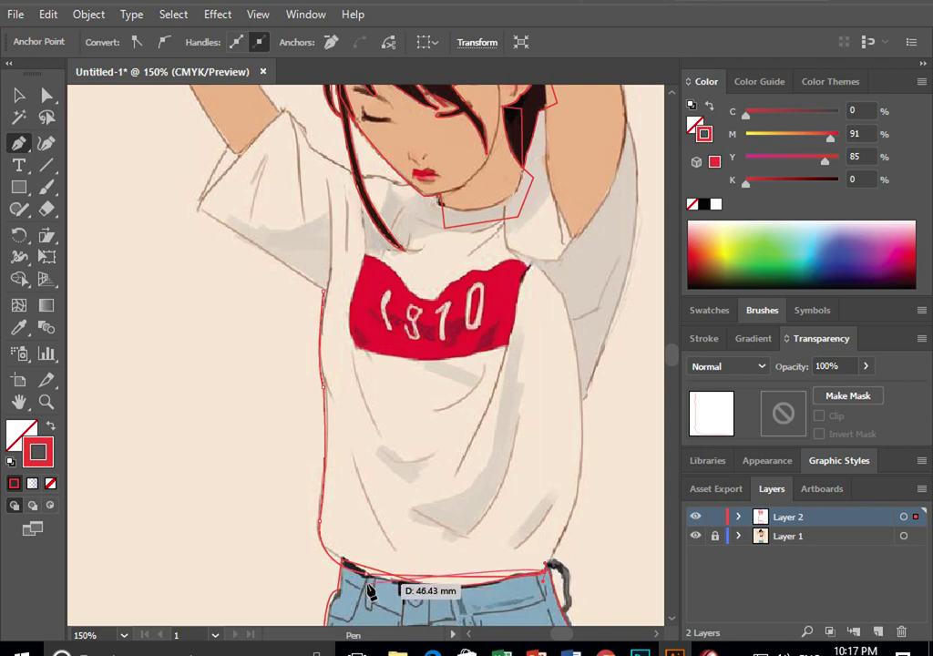
mouse_move(550, 570)
left_mouse_down()
mouse_move(428, 588)
mouse_move(552, 572)
left_mouse_up()
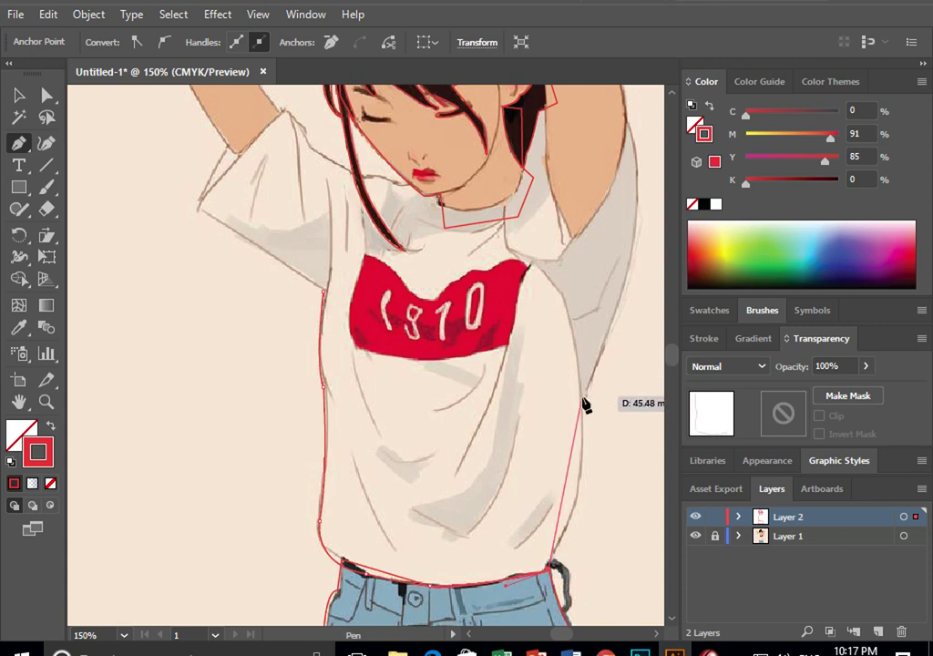
left_click_drag(583, 400, 577, 302)
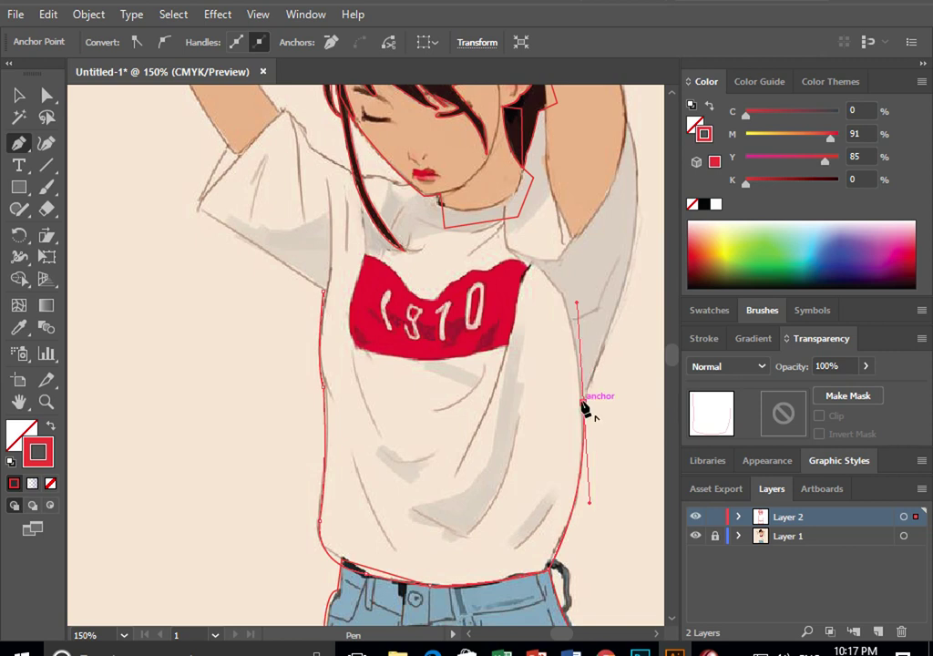
left_click_drag(512, 329, 364, 443)
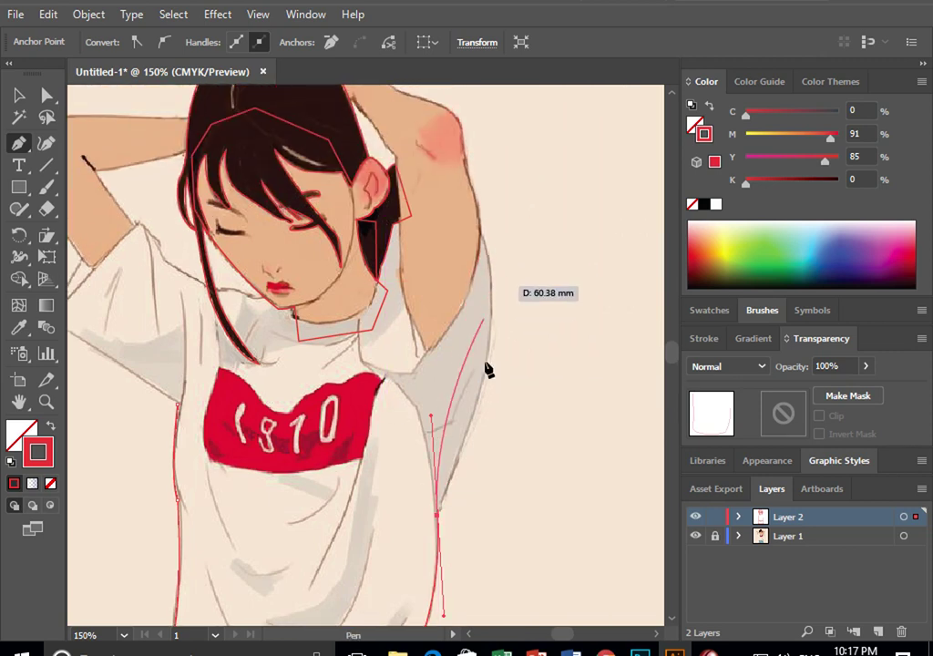
Extend the shirt outline past the right underarm and up the raised arm's edge
left_click(438, 516)
mouse_move(484, 241)
left_mouse_down()
mouse_move(458, 139)
mouse_move(449, 139)
left_mouse_up()
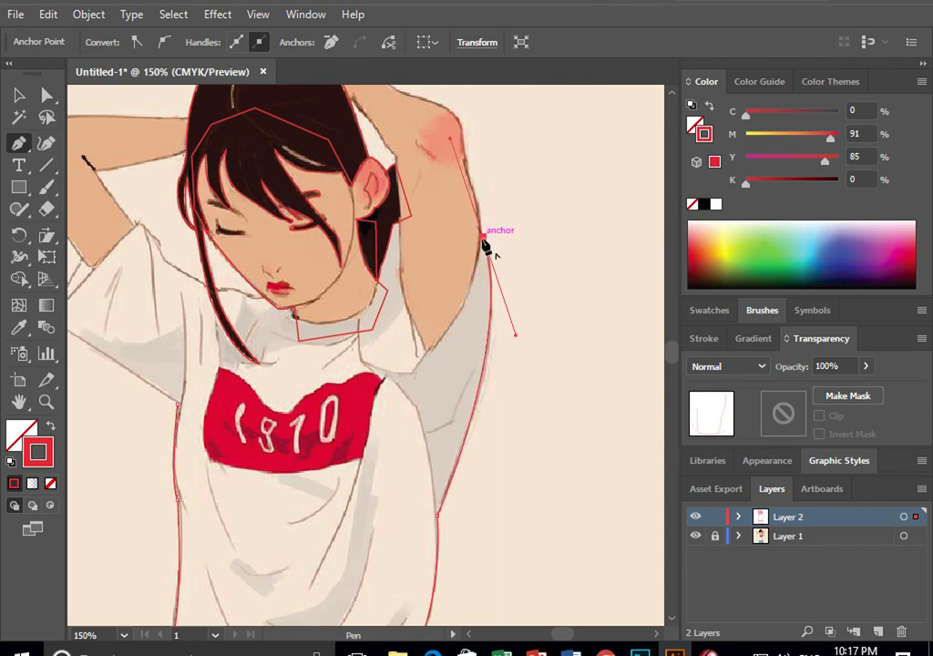
left_click_drag(430, 270, 521, 337)
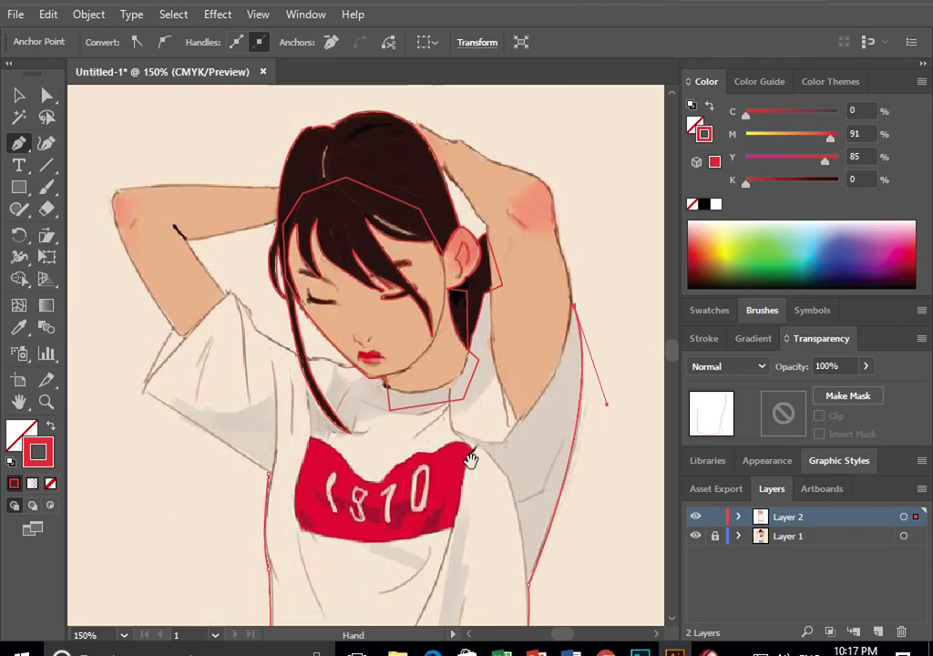
scroll(510, 344, "down", 5)
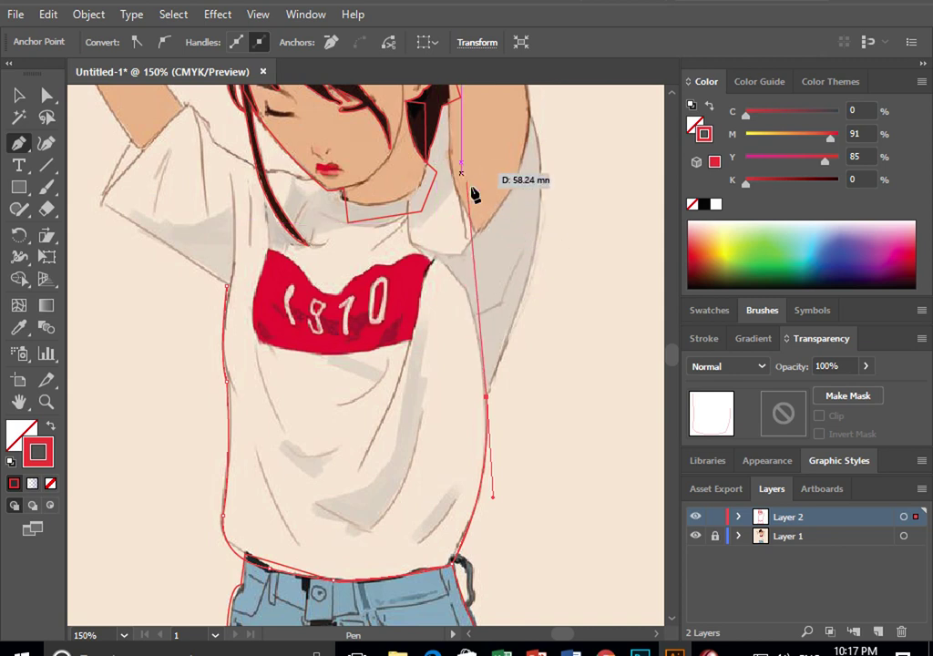
left_click(479, 239)
left_click_drag(458, 167, 552, 368)
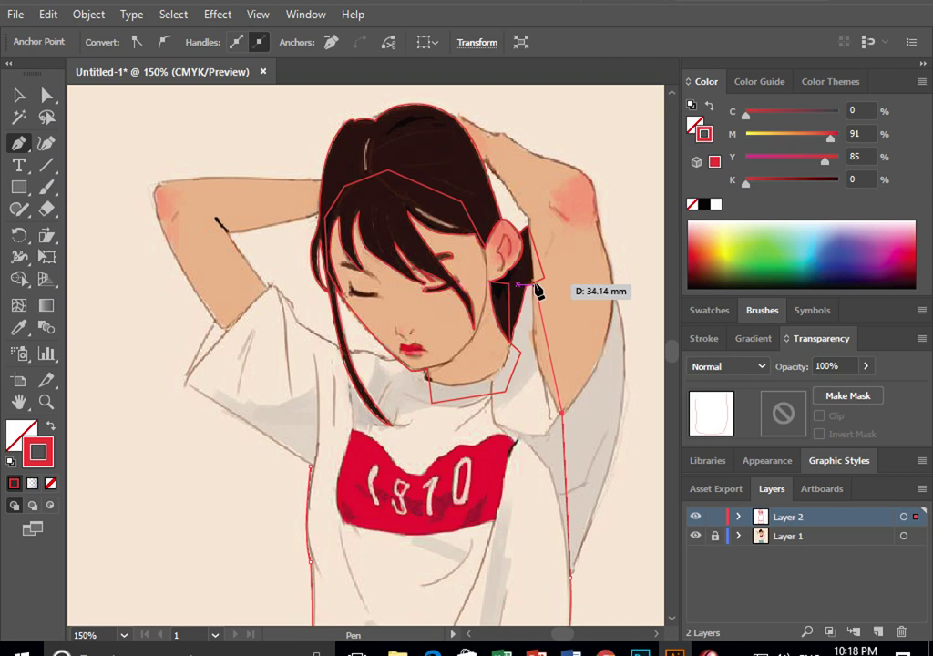
Outline the collar from the neck below the hair to beneath the chin, refining its curves
left_click(535, 287)
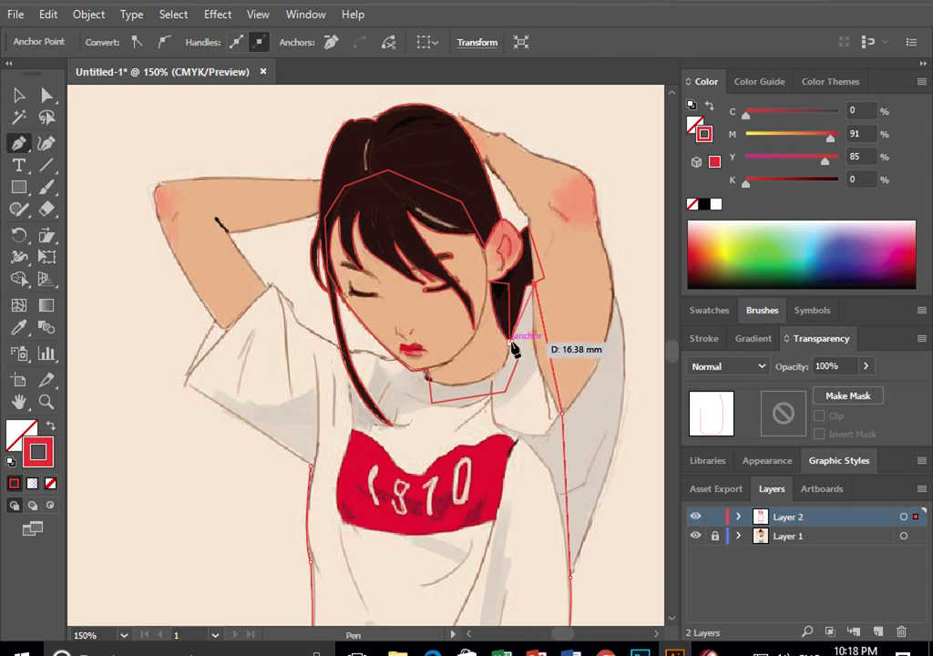
left_click_drag(510, 342, 506, 376)
key("ctrl")
mouse_move(526, 285)
left_mouse_down()
mouse_move(509, 375)
mouse_move(436, 421)
mouse_move(435, 387)
mouse_move(415, 373)
mouse_move(389, 376)
mouse_move(425, 387)
mouse_move(426, 378)
mouse_move(343, 352)
left_mouse_up()
key("ctrl")
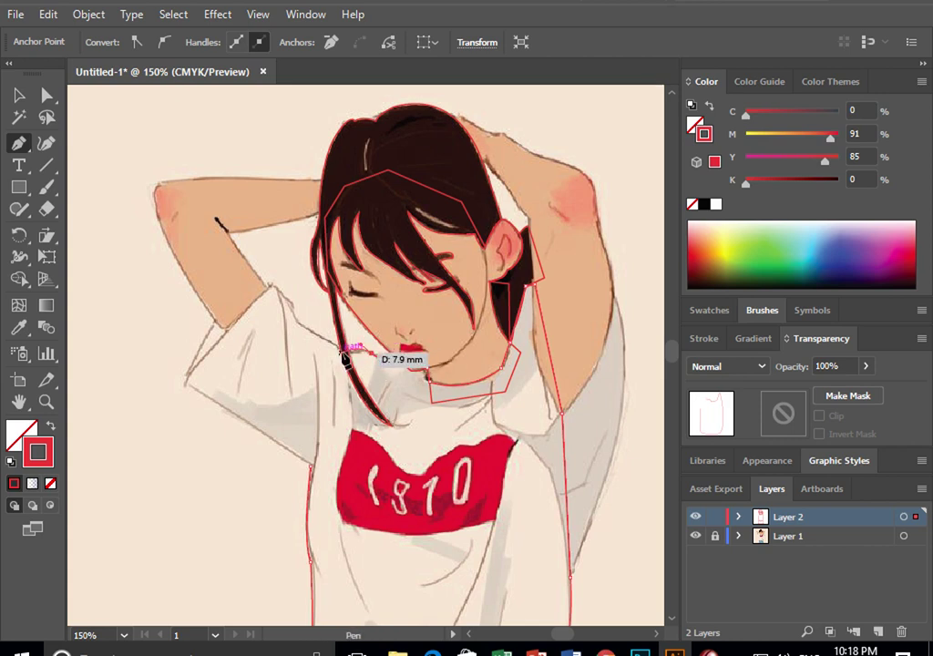
mouse_move(311, 337)
left_mouse_down()
mouse_move(265, 284)
mouse_move(275, 290)
left_mouse_up()
Carry the outline over the left shoulder and around the sleeve to its underside
left_click(253, 267)
mouse_move(276, 292)
left_mouse_down()
mouse_move(202, 378)
mouse_move(281, 285)
mouse_move(270, 278)
mouse_move(271, 313)
mouse_move(188, 381)
left_mouse_up()
key("ctrl+z")
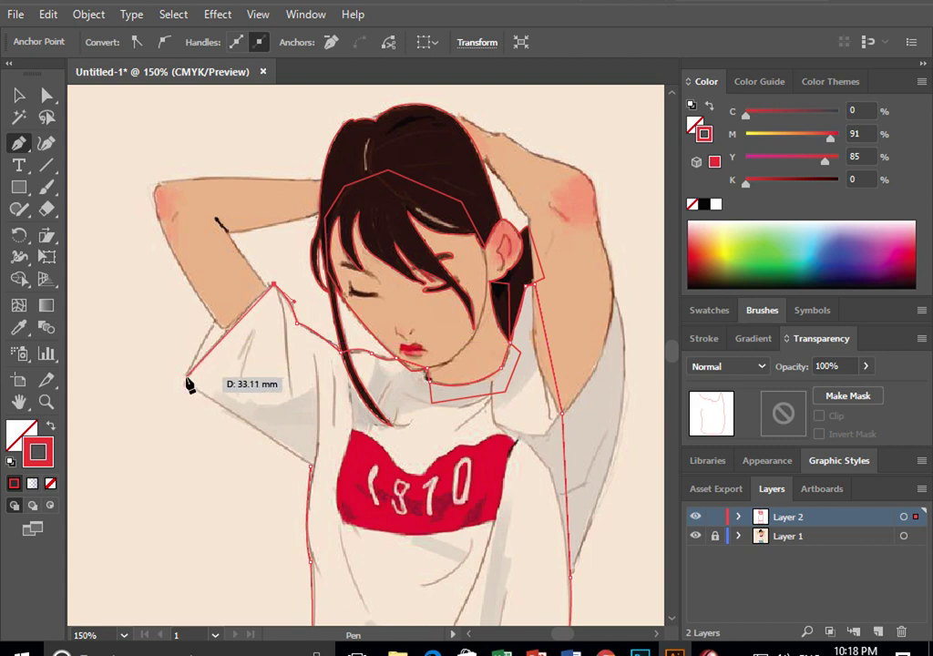
left_click_drag(187, 377, 187, 384)
left_click_drag(310, 466, 301, 538)
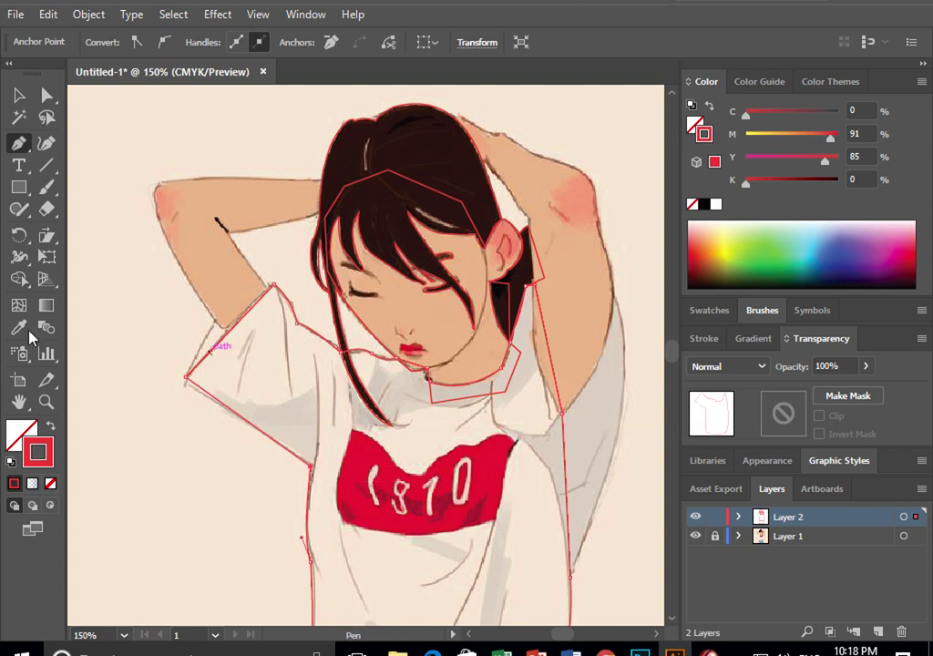
scroll(182, 289, "up", 3)
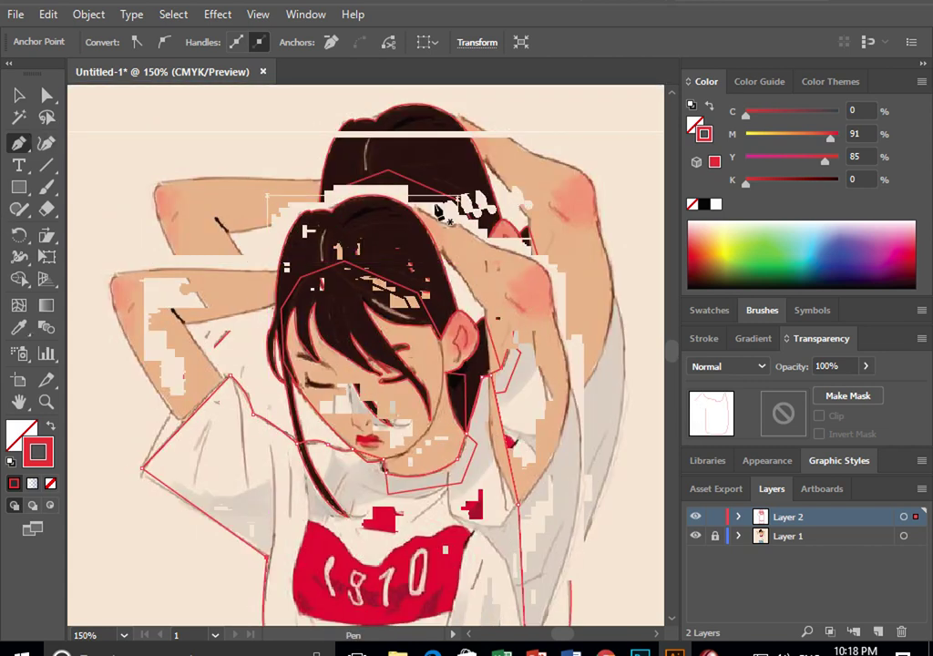
Trace curved anchors along the raised arm from the sleeve up toward the hair
mouse_move(419, 211)
left_mouse_down()
mouse_move(492, 233)
mouse_move(466, 236)
mouse_move(415, 216)
mouse_move(485, 246)
left_mouse_up()
mouse_move(549, 278)
left_mouse_down()
mouse_move(570, 347)
mouse_move(567, 500)
mouse_move(516, 512)
left_mouse_up()
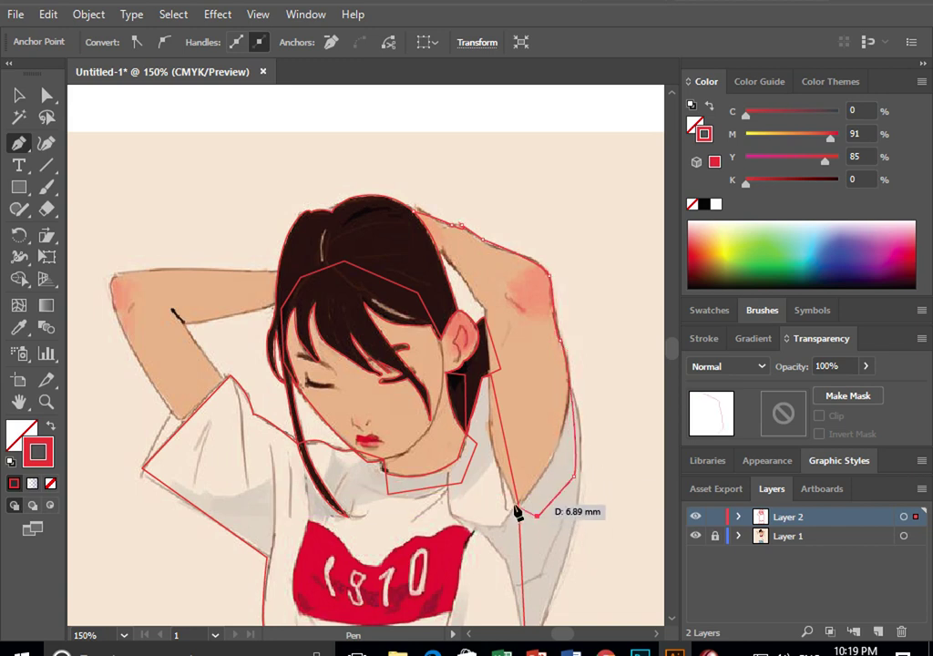
mouse_move(516, 512)
left_mouse_down()
mouse_move(480, 337)
mouse_move(489, 307)
left_mouse_up()
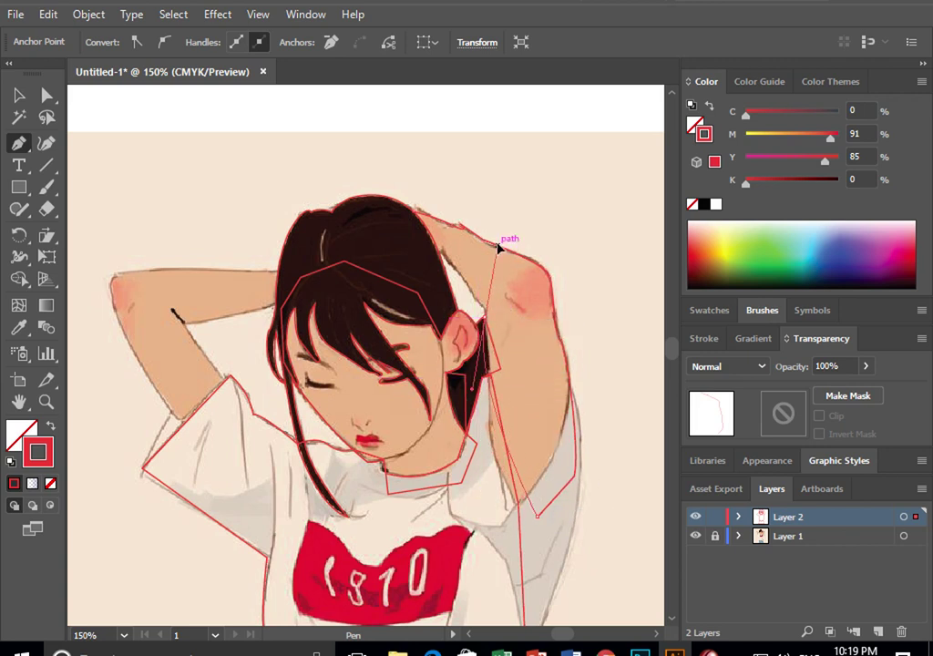
mouse_move(456, 222)
left_mouse_down()
mouse_move(487, 421)
mouse_move(486, 326)
left_mouse_up()
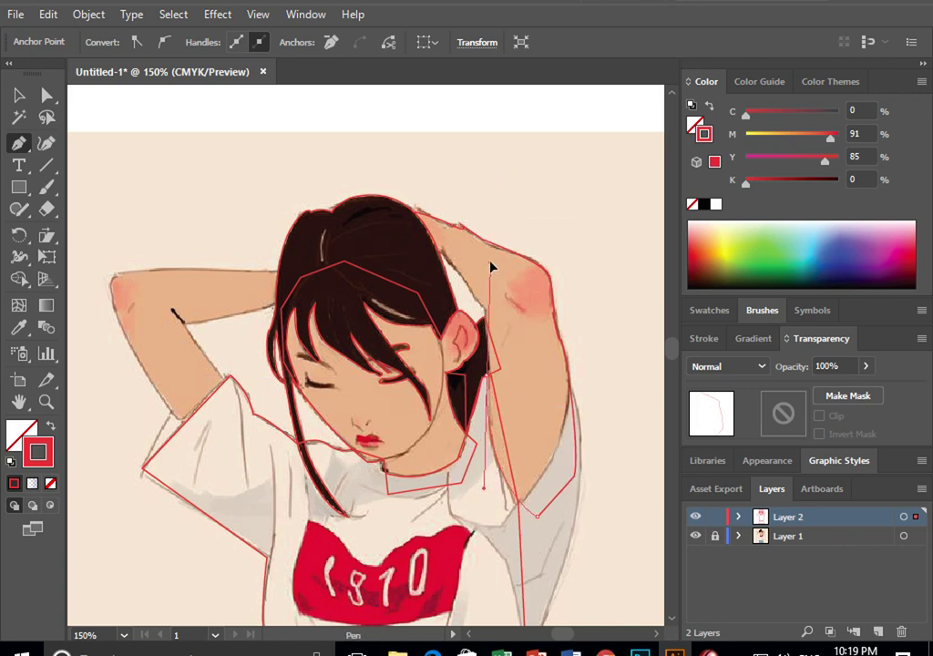
left_click(489, 381)
mouse_move(489, 382)
left_mouse_down()
mouse_move(487, 314)
mouse_move(435, 255)
mouse_move(415, 217)
mouse_move(419, 205)
left_mouse_up()
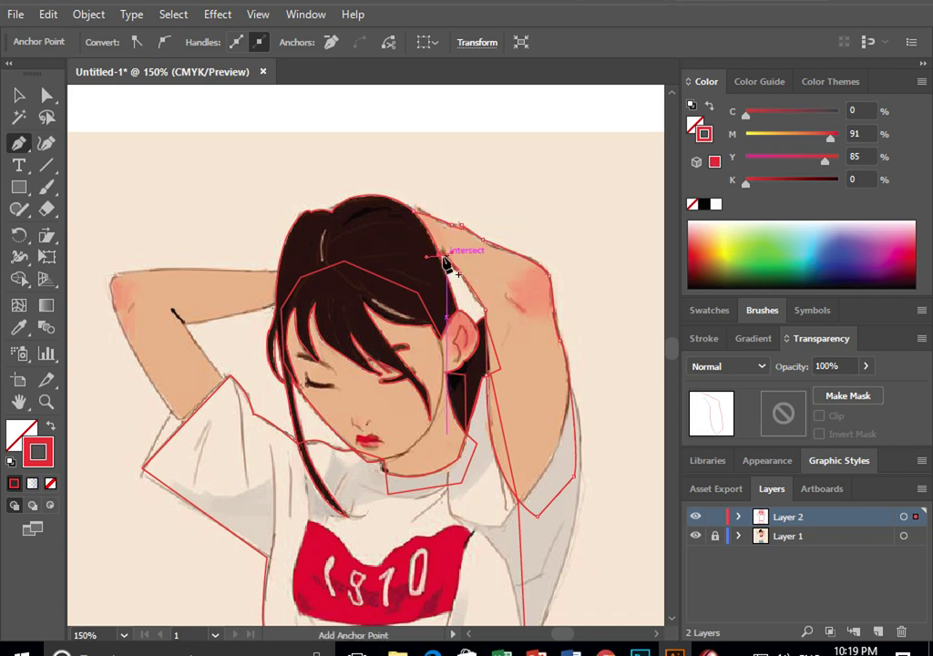
left_click_drag(441, 259, 416, 209)
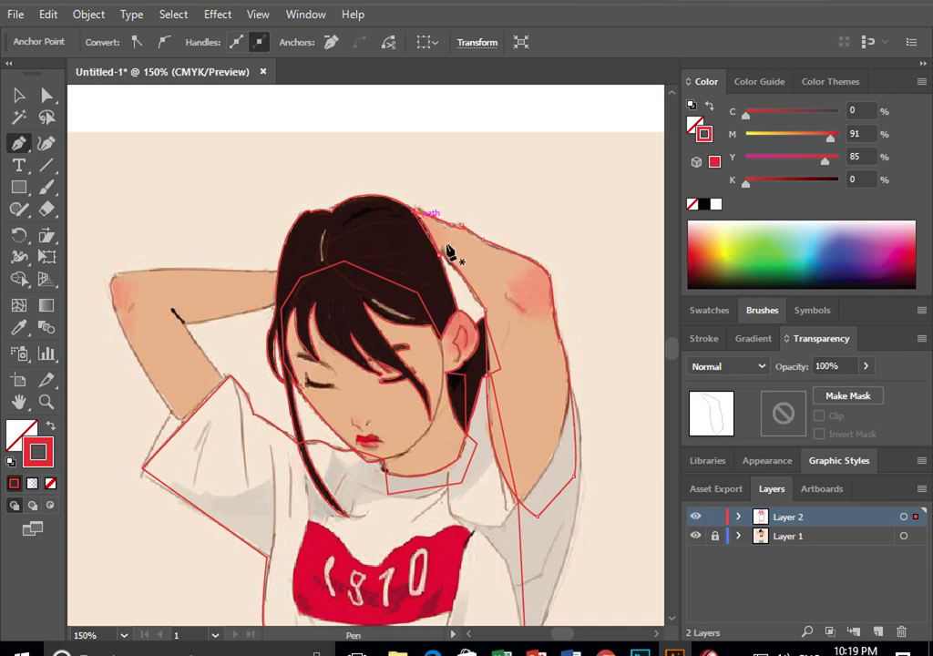
mouse_move(309, 295)
left_mouse_down()
mouse_move(500, 242)
mouse_move(298, 234)
mouse_move(364, 371)
mouse_move(392, 389)
mouse_move(414, 338)
left_mouse_up()
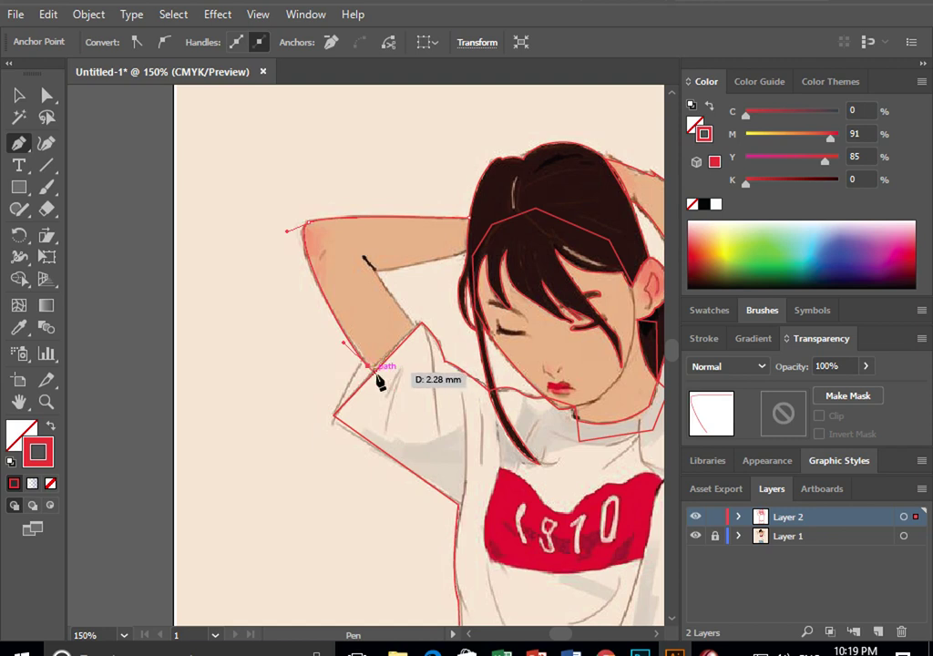
Add anchors along the left arm up to the hair and close the arm outline
left_click(417, 325)
left_click(373, 269)
left_click(468, 257)
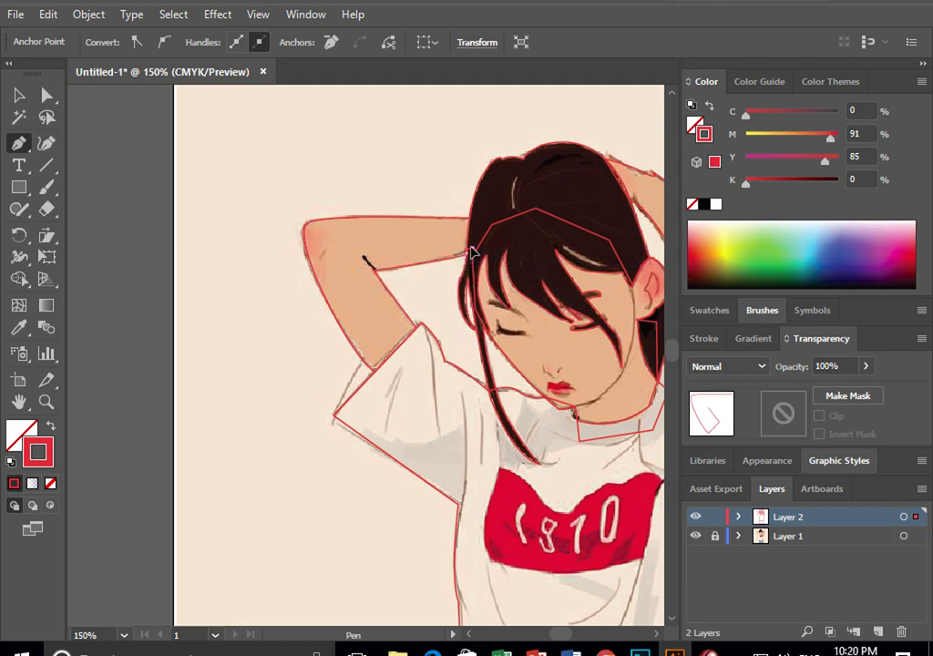
left_click(470, 220)
Zoom to 300% on the face and neck, ready to paint with the Paintbrush
scroll(348, 306, "down", 5)
scroll(479, 249, "right", 5)
scroll(403, 435, "up", 3)
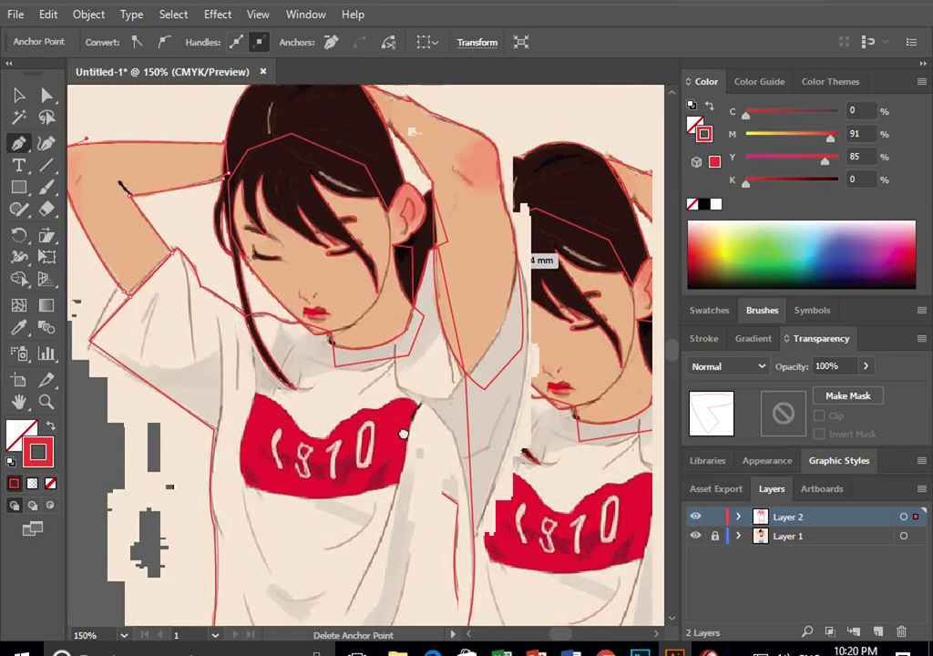
scroll(419, 328, "down", 5)
scroll(401, 339, "down", 1)
scroll(418, 264, "up", 2)
scroll(408, 292, "up", 2)
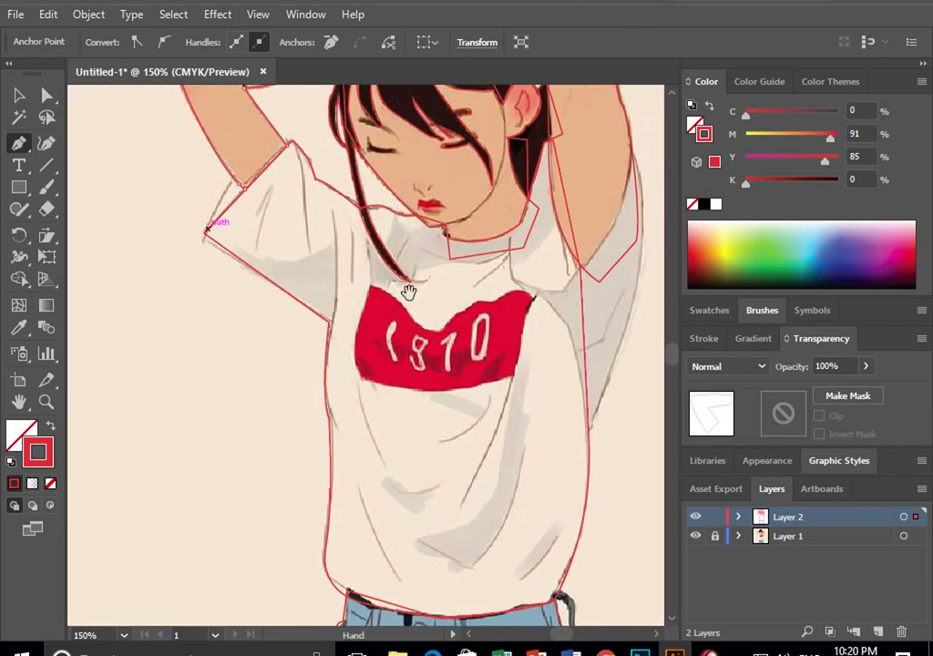
scroll(408, 292, "up", 2)
scroll(348, 335, "up", 3)
scroll(387, 378, "right", 3)
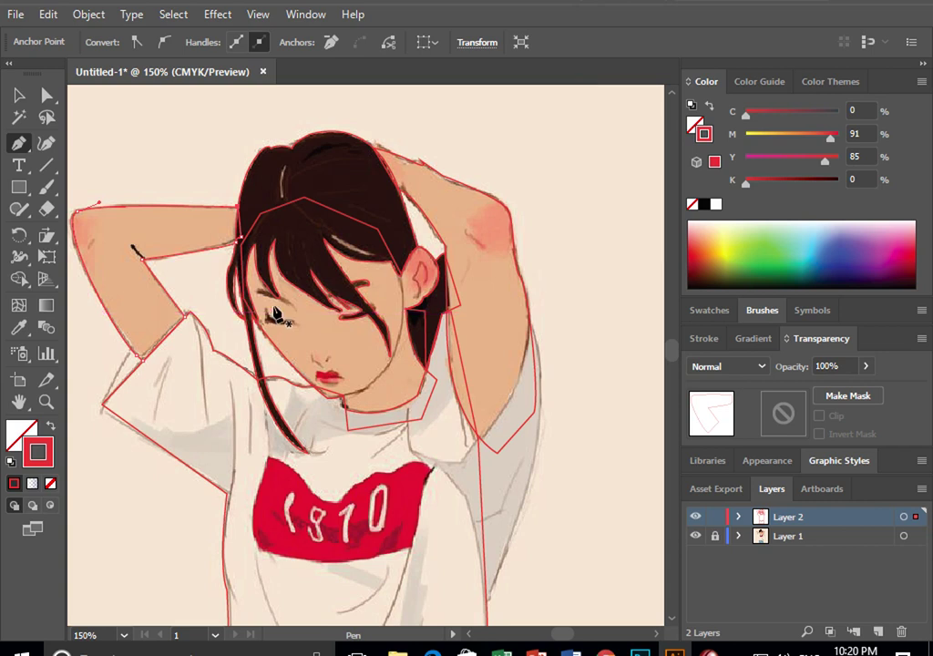
key("ctrl+plus")
key("ctrl+plus")
left_click_drag(475, 423, 319, 113)
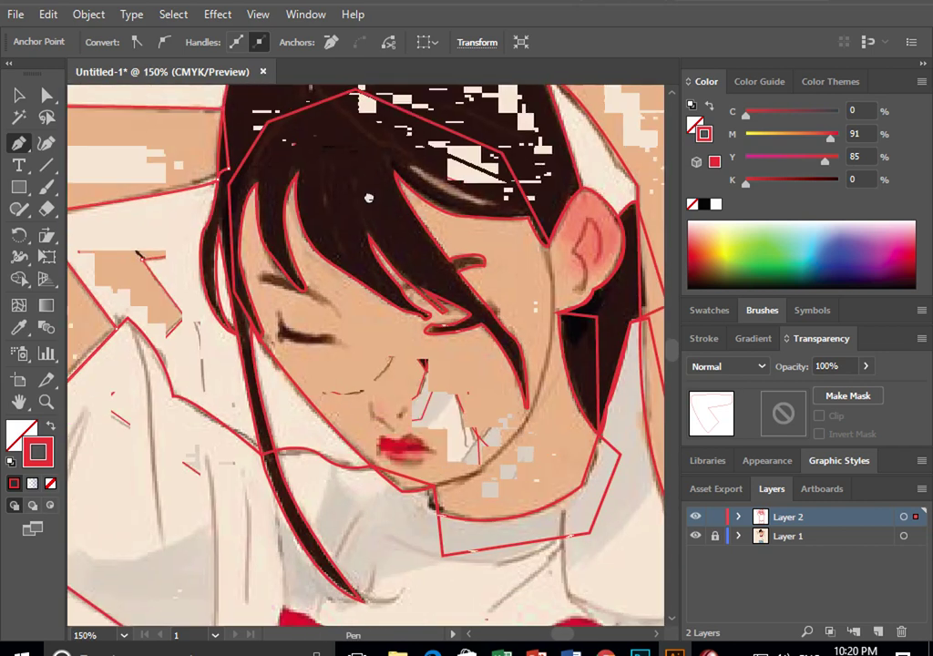
left_click(47, 187)
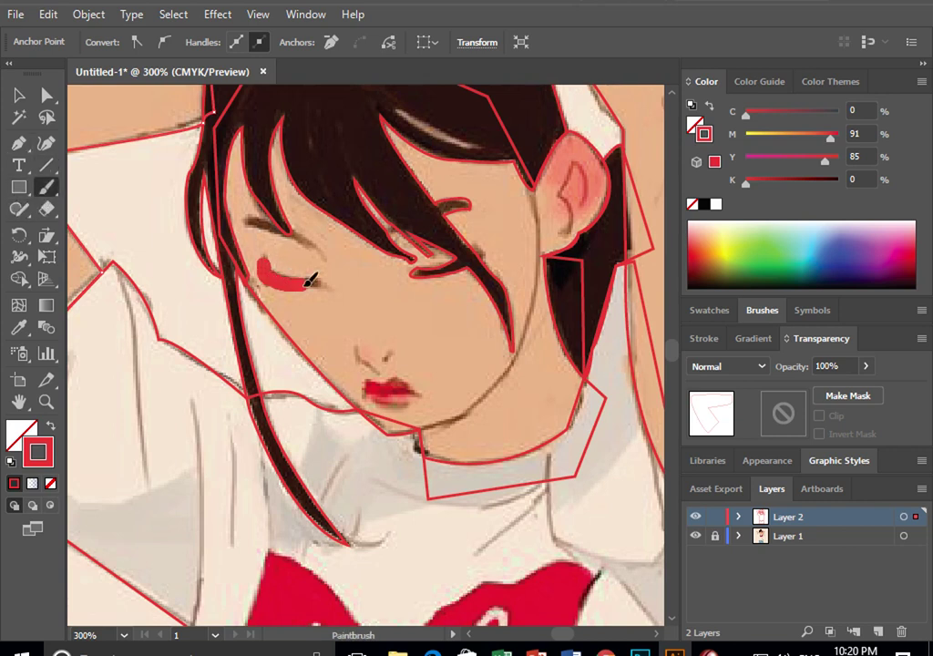
Paint a stroke over the closed eye and apply the tapered oval width profile
left_click_drag(307, 284, 312, 287)
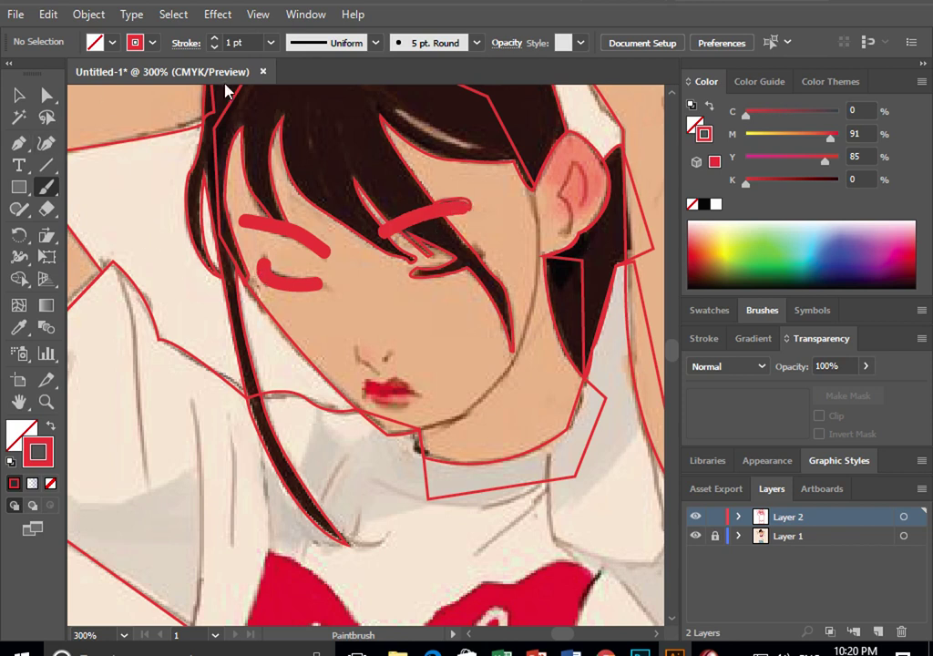
left_click(319, 43)
left_click(297, 99)
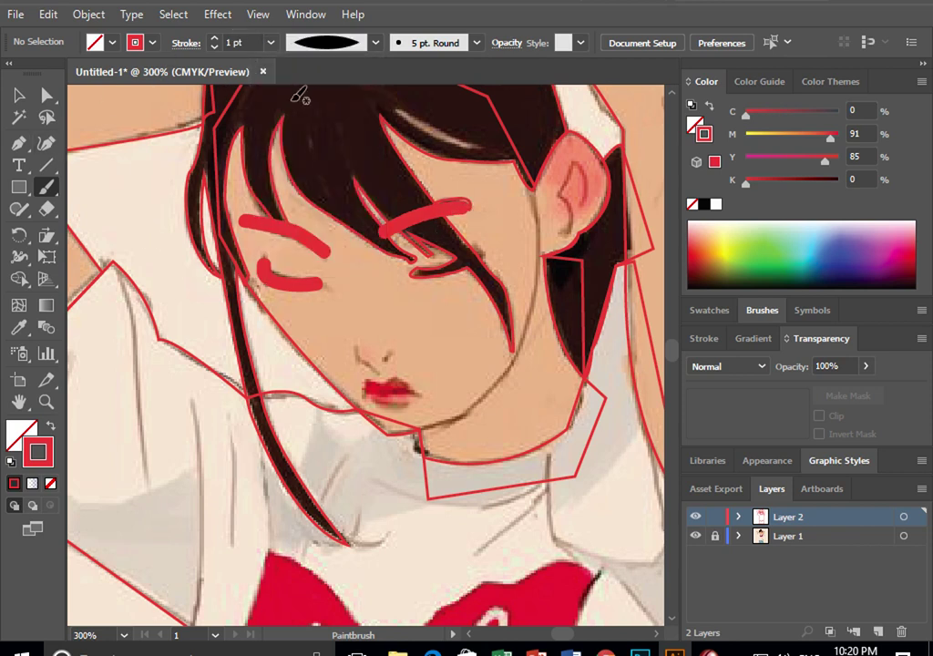
left_click(16, 95)
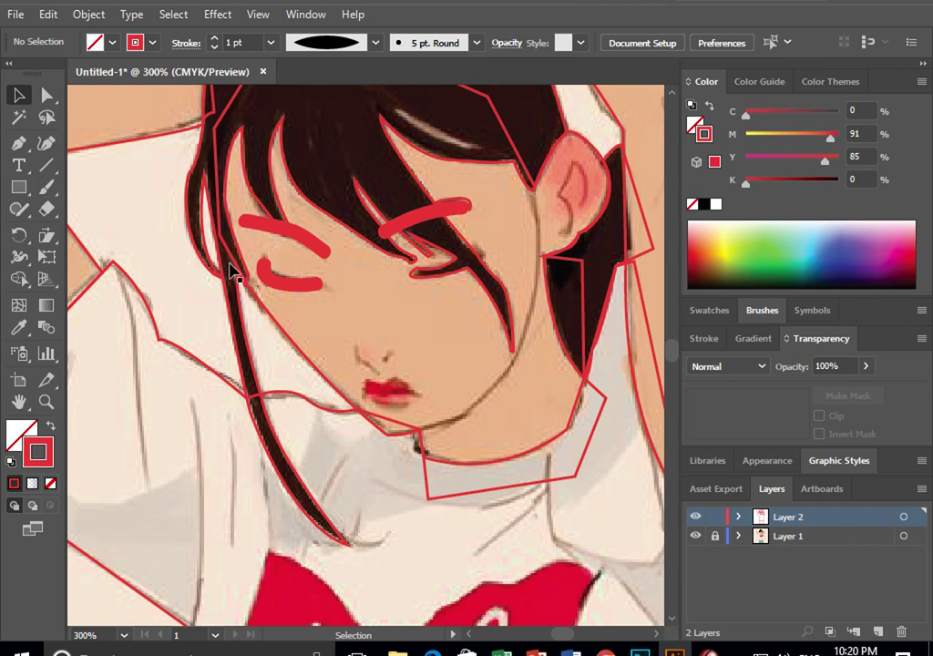
Delete the stray red stroke near the eye and zoom out to 50%
left_click(421, 224)
key("Delete")
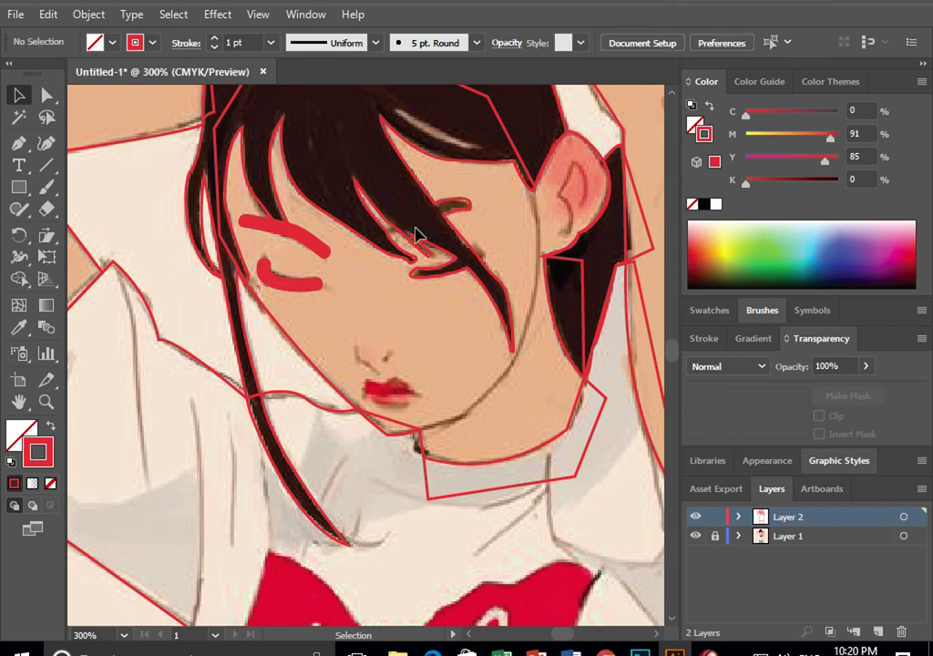
key("ctrl+0")
key("ctrl+minus")
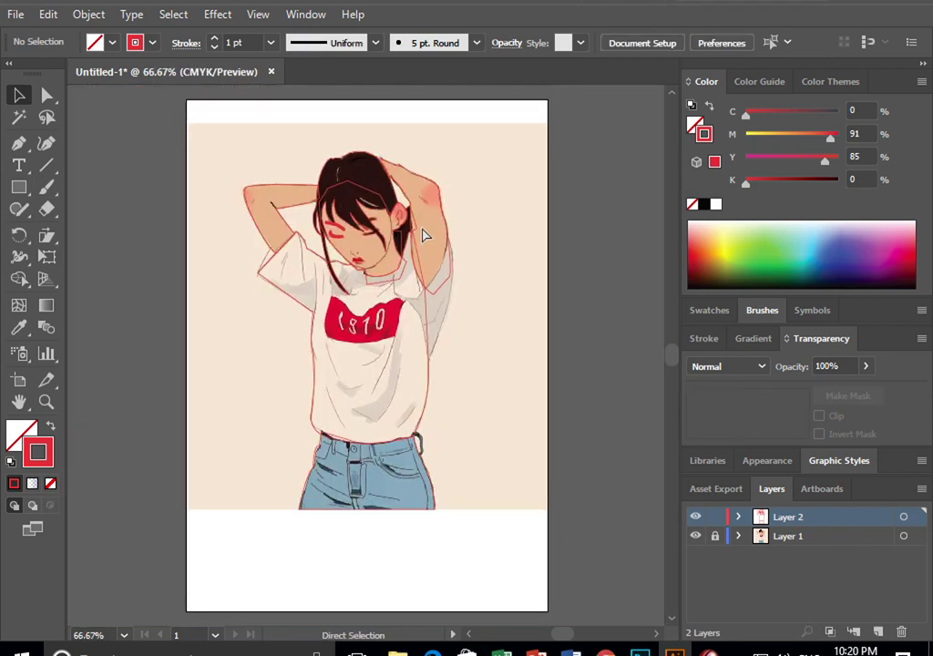
key("ctrl+minus")
left_click_drag(408, 322, 299, 270)
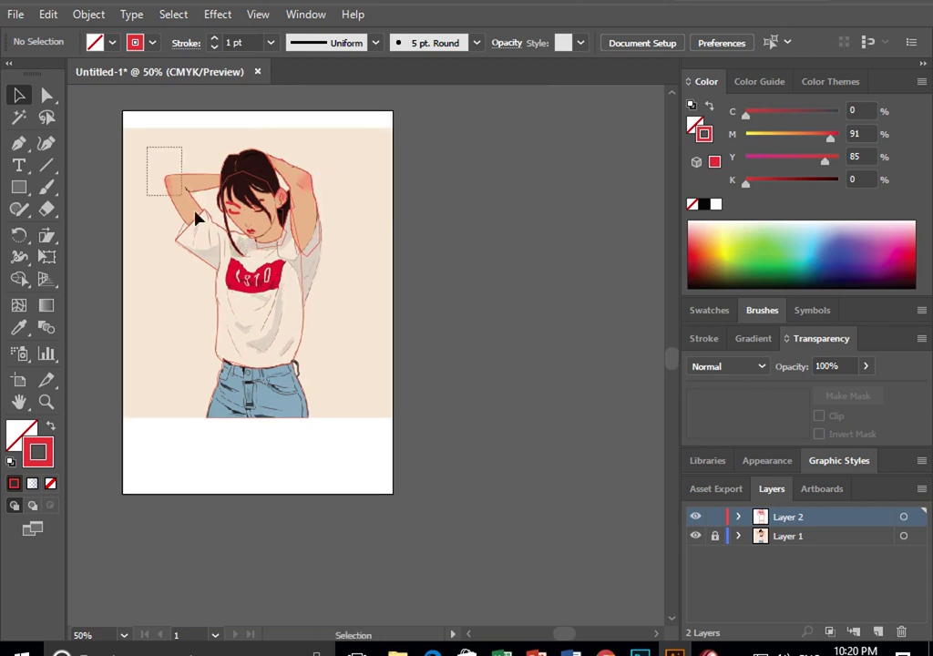
Move all traced outlines beside the artboard and select the T-shirt shape
left_click_drag(195, 216, 433, 493)
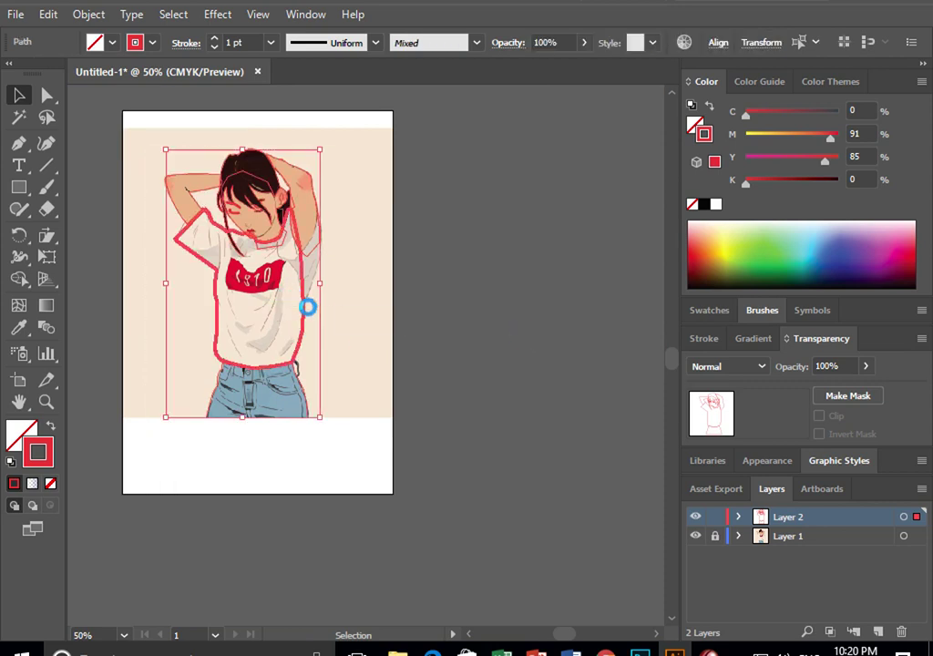
left_click_drag(308, 308, 561, 304)
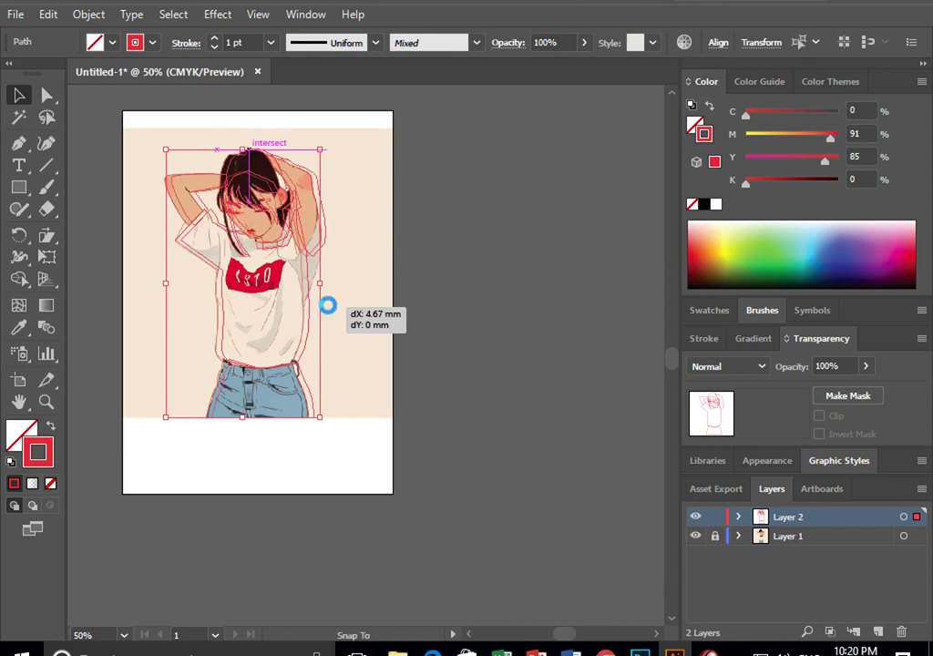
left_click(546, 464)
left_click(471, 340)
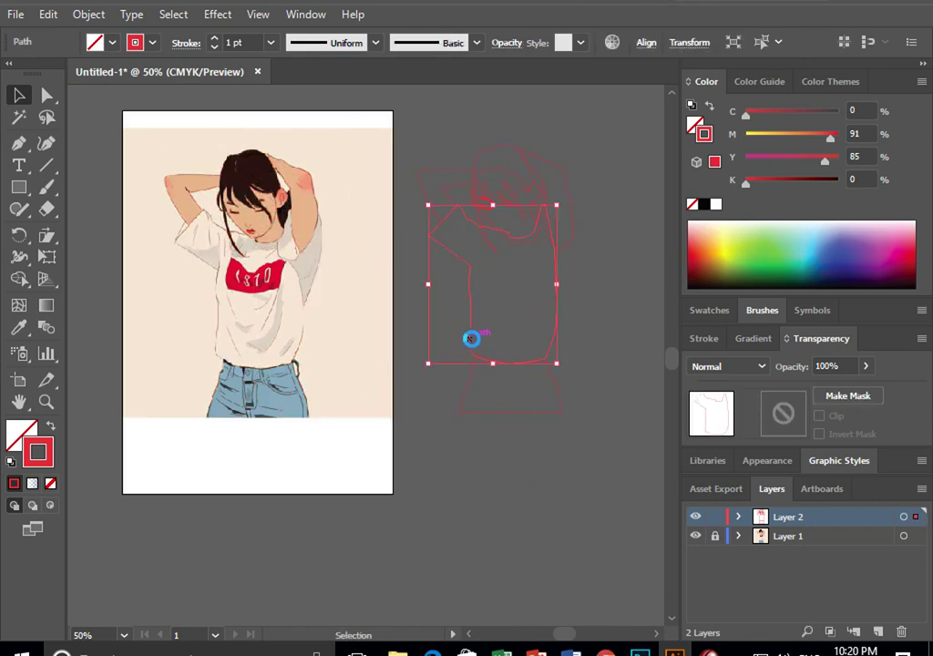
Fill the T-shirt with cream and the jeans with denim blue sampled from the reference
key("i")
left_click(347, 344)
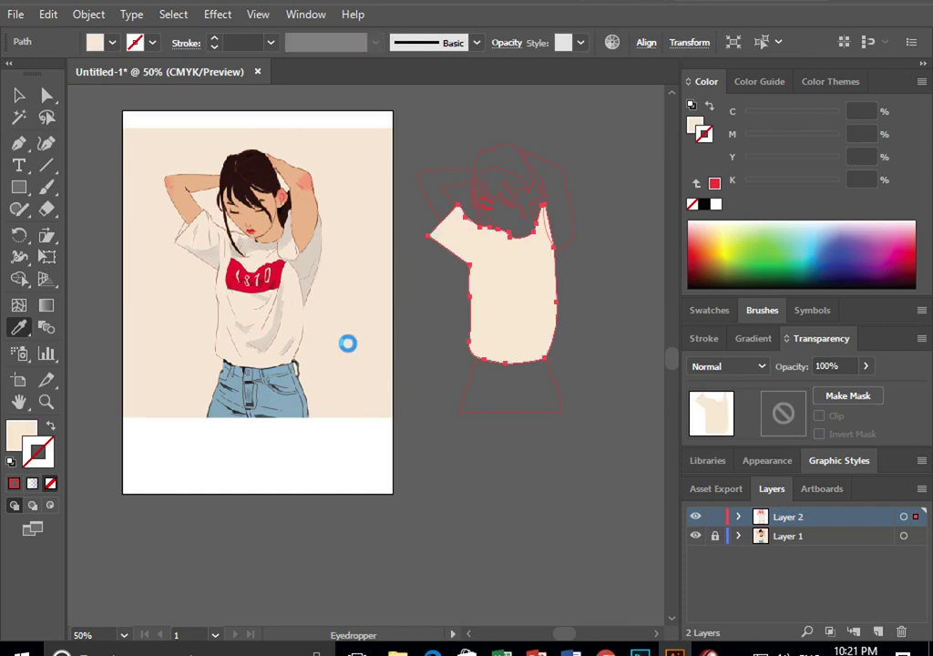
left_click(20, 96)
left_click(512, 412)
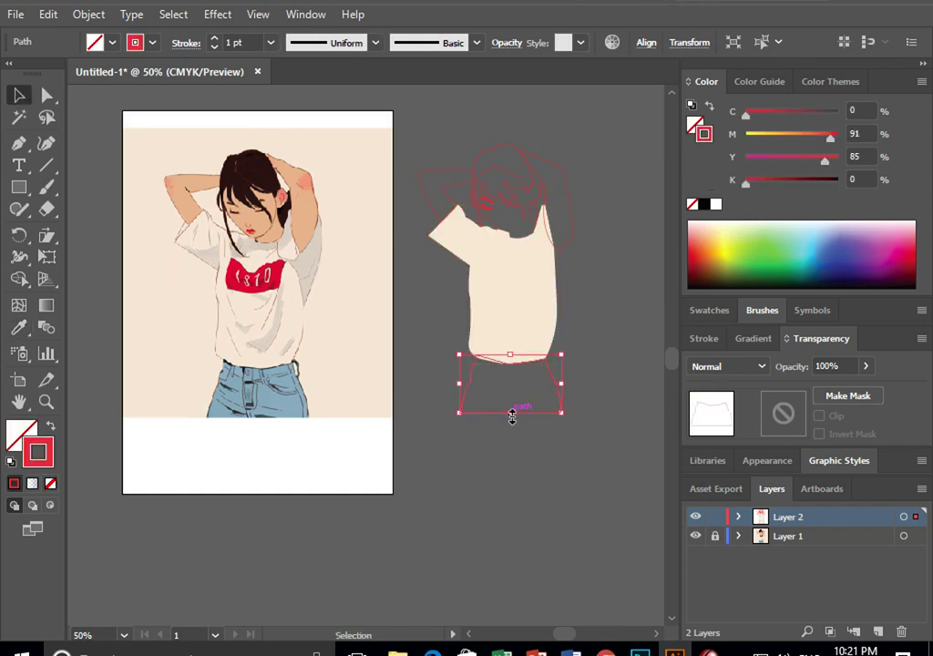
key("i")
left_click(273, 387)
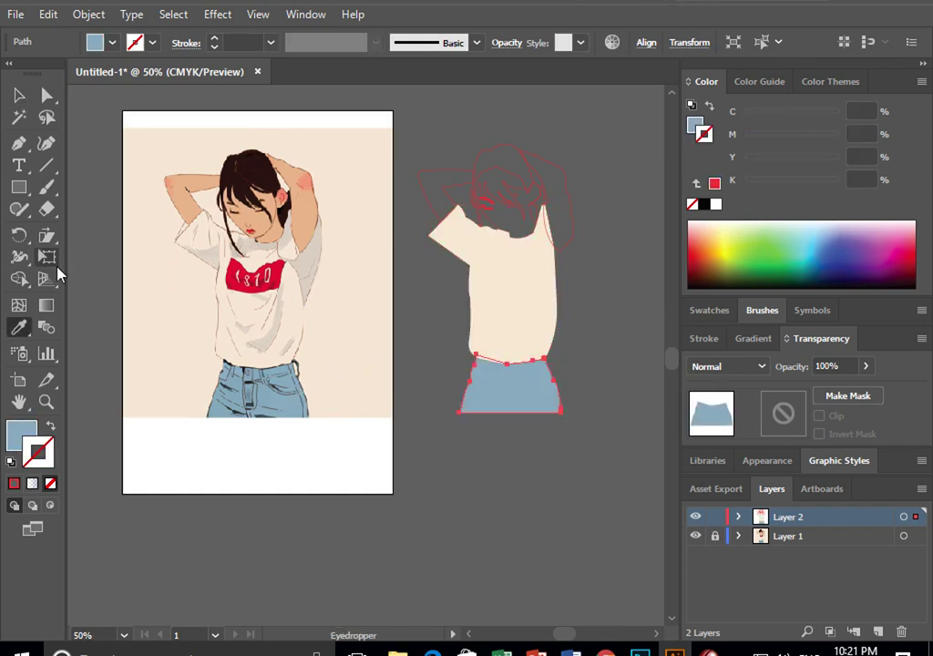
left_click(19, 95)
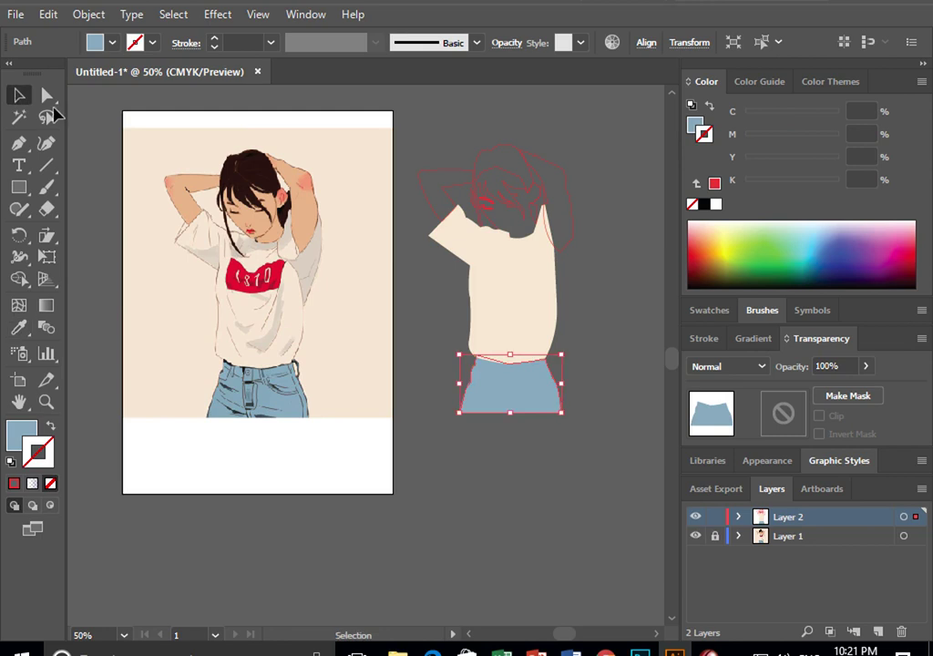
Give the face the reference skin tone and the hair its dark colour
left_click(486, 220)
key("i")
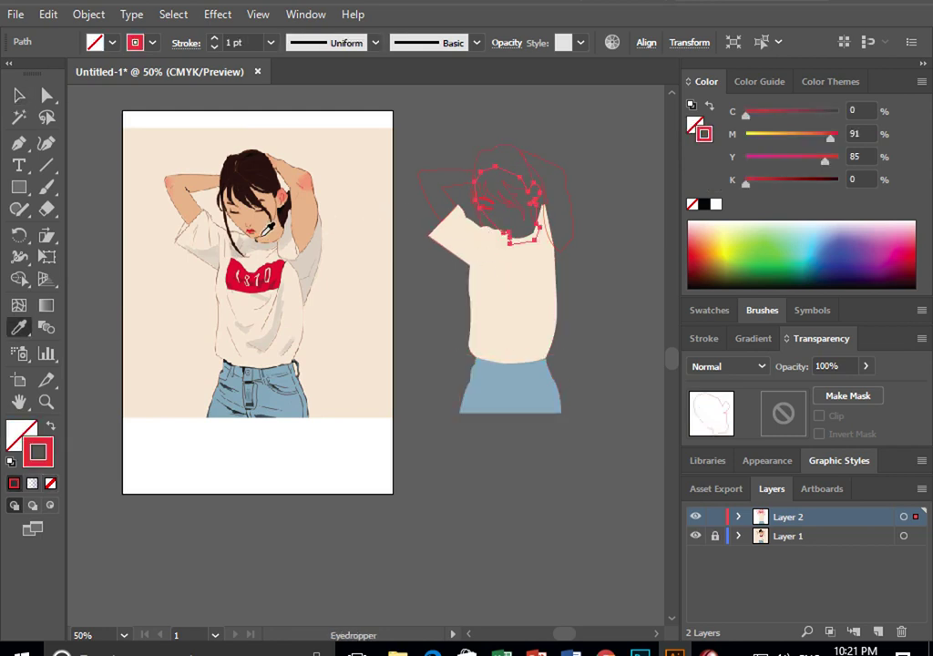
left_click(195, 175)
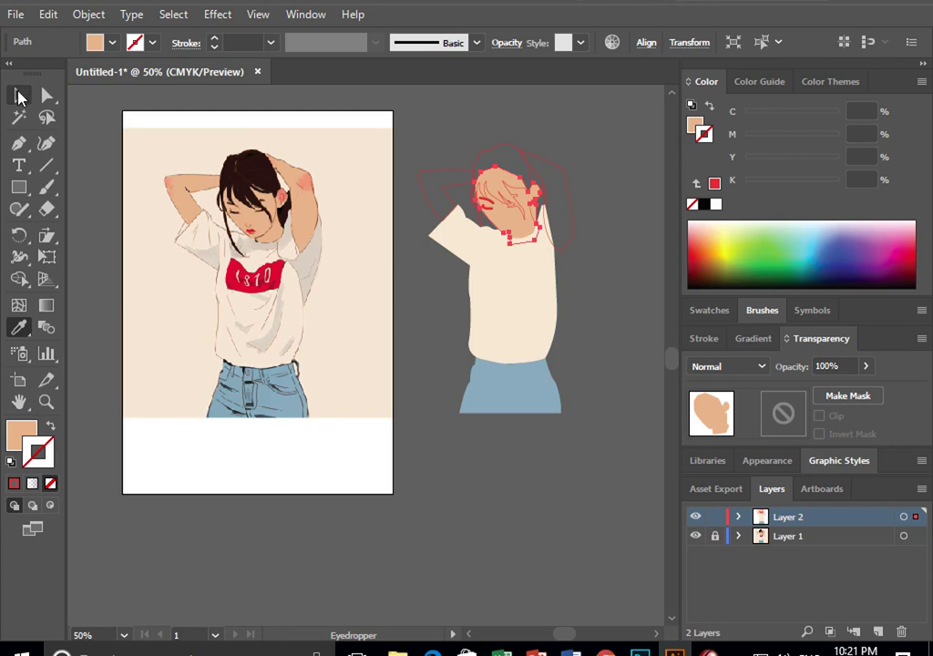
left_click(19, 95)
left_click(445, 94)
left_click(493, 151)
key("i")
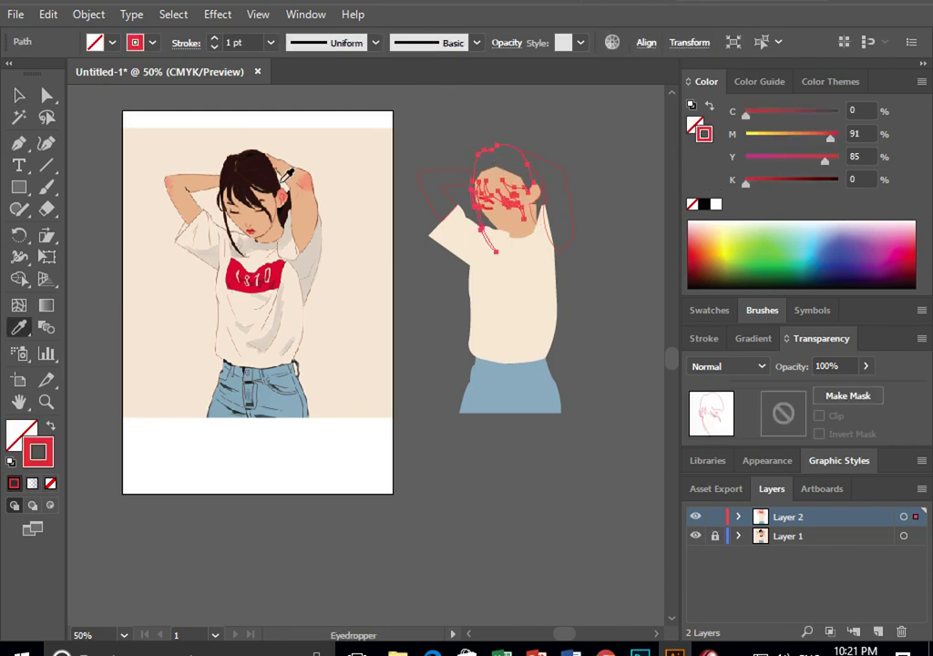
left_click(281, 180)
left_click(19, 95)
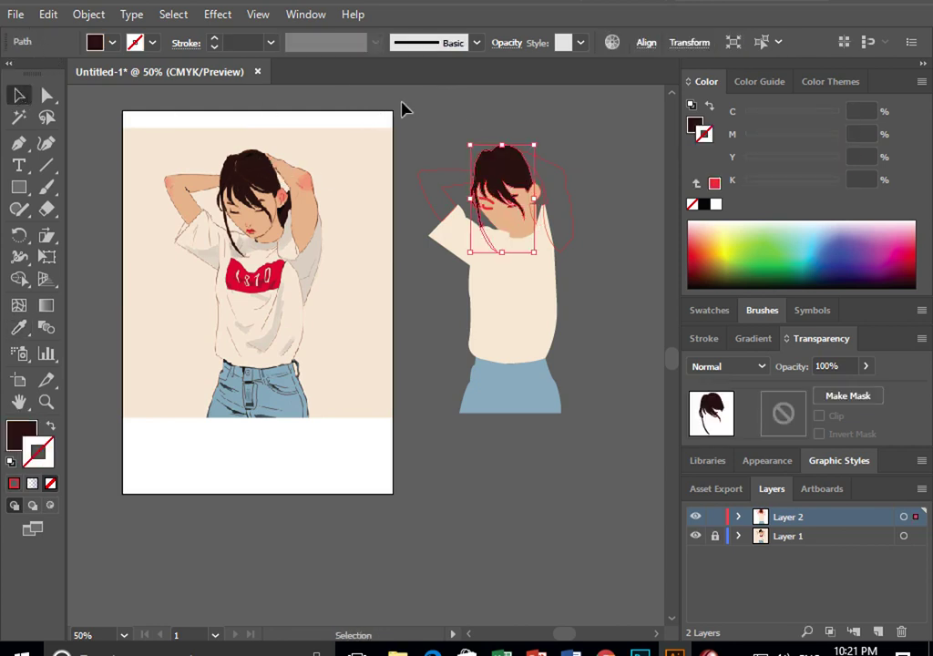
left_click(404, 110)
Fill both raised arms with the reference skin tone
left_click(459, 187)
key("i")
left_click(203, 164)
left_click(17, 99)
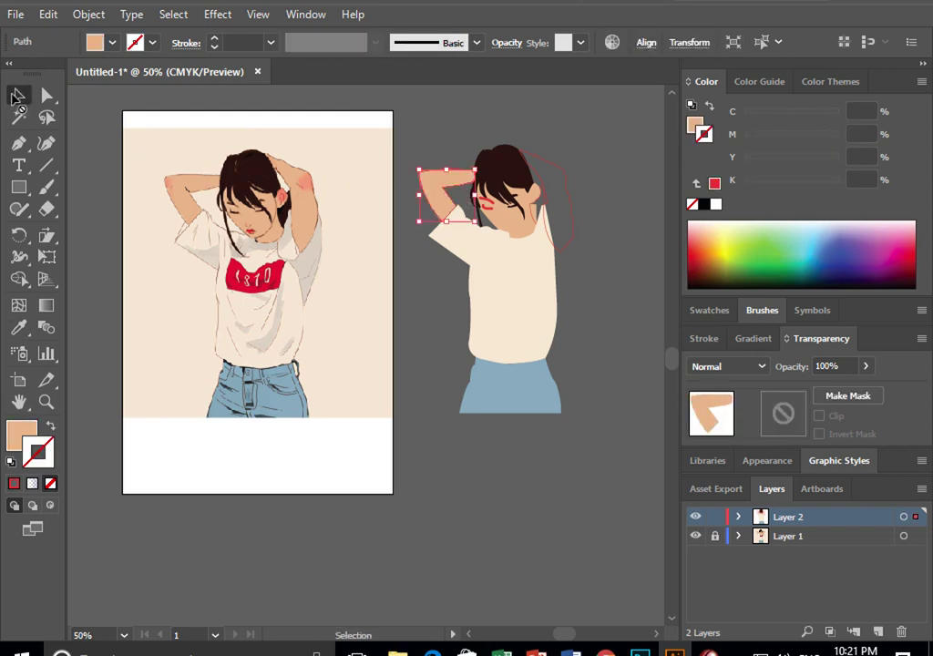
left_click(569, 177)
key("i")
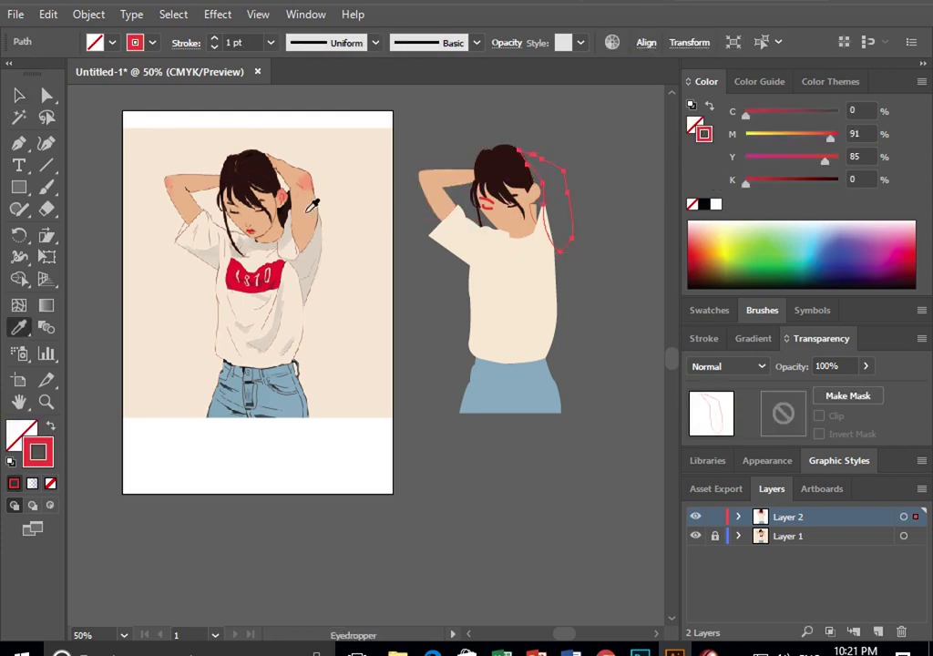
left_click(309, 208)
left_click(19, 95)
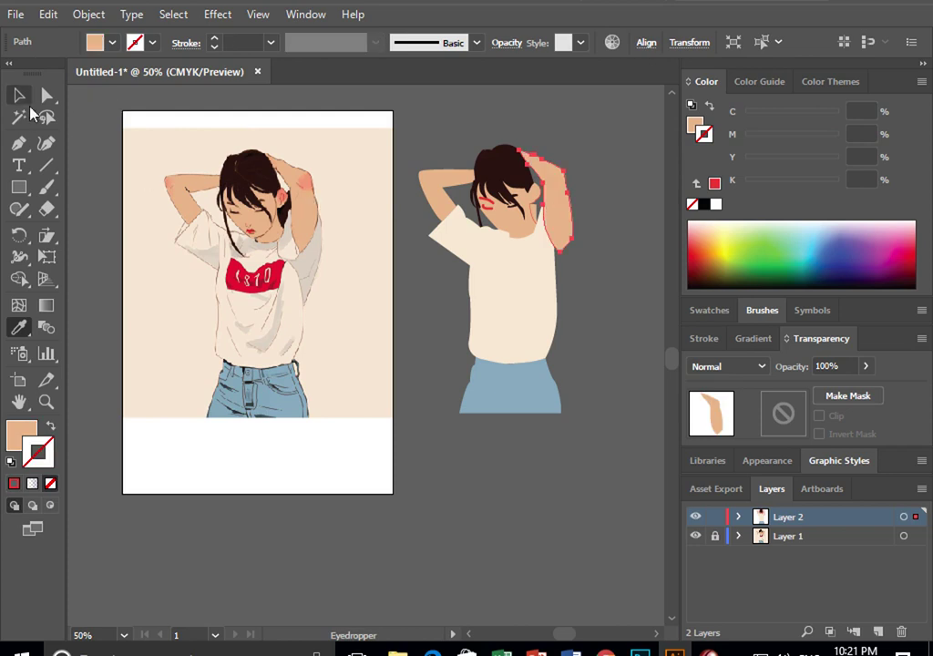
left_click(611, 279)
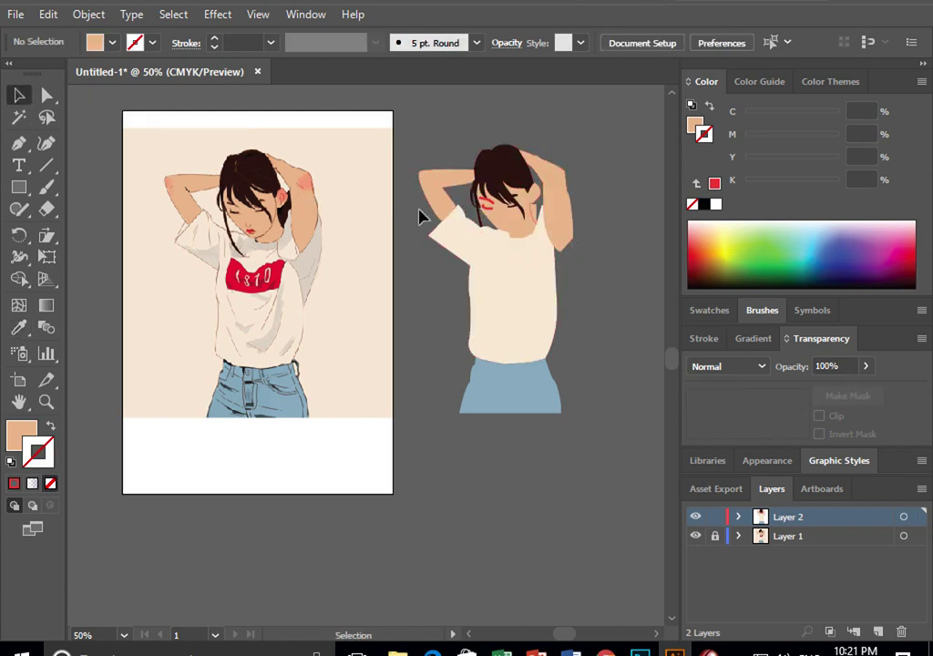
Colour both closed-eye lines with the dark hair colour
left_click(486, 203)
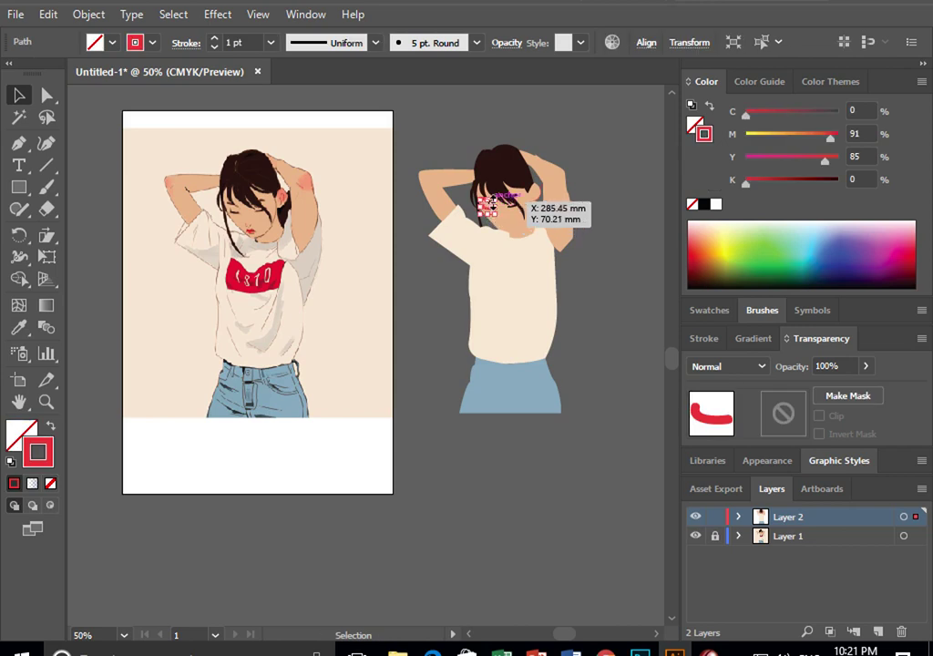
key("ctrl+shift+a")
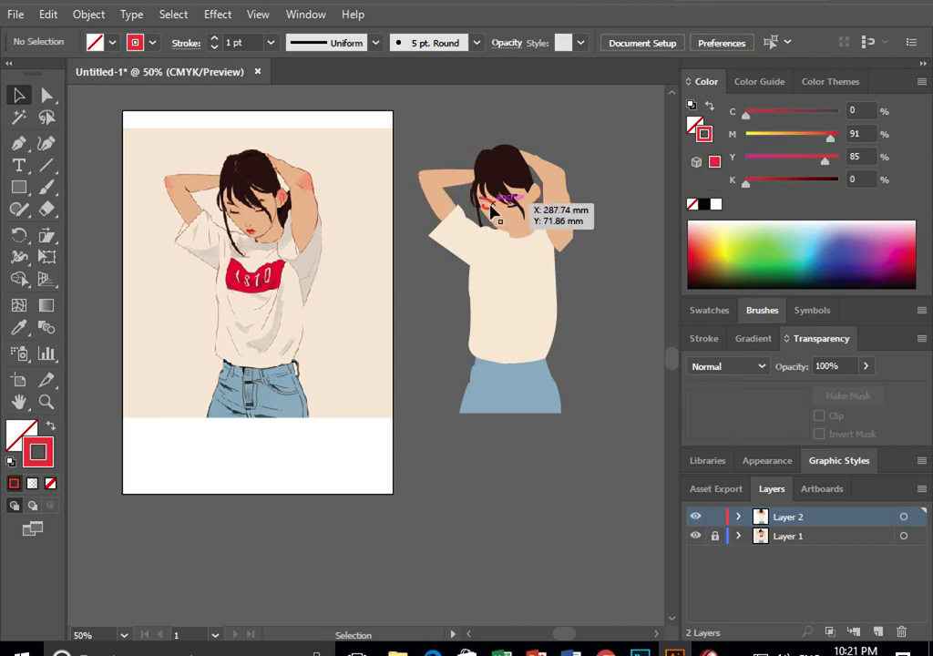
left_click(489, 206)
left_click_drag(490, 208, 488, 201)
key("i")
left_click(285, 146)
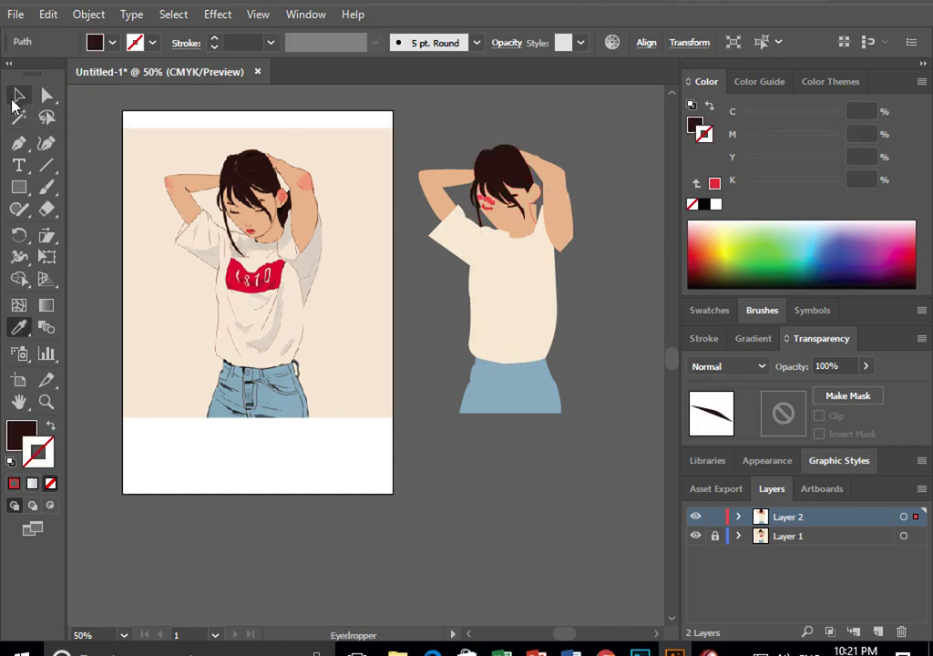
left_click(19, 96)
key("ctrl+shift+a")
left_click_drag(493, 220, 489, 211)
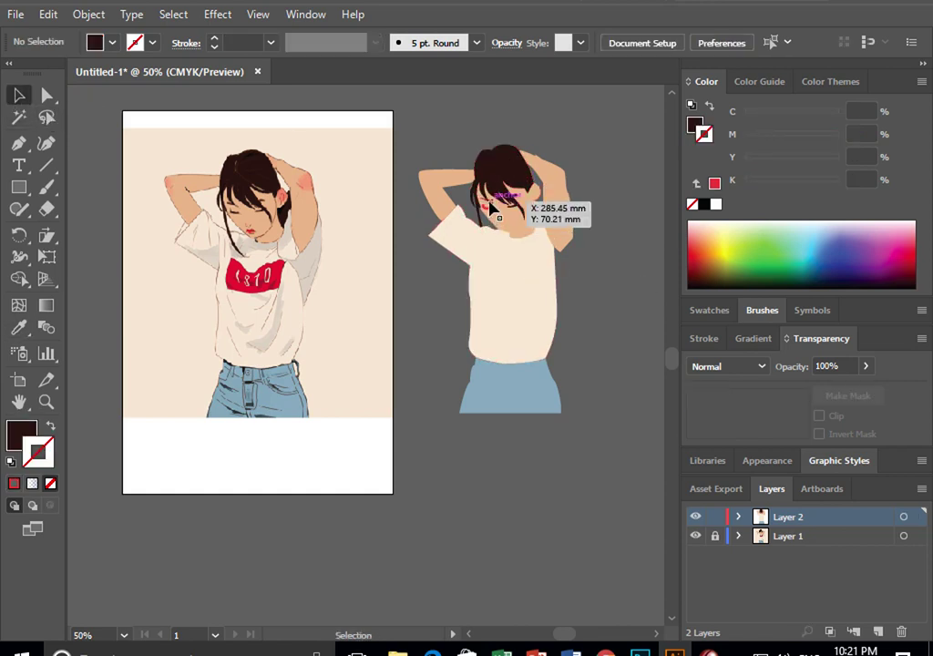
key("i")
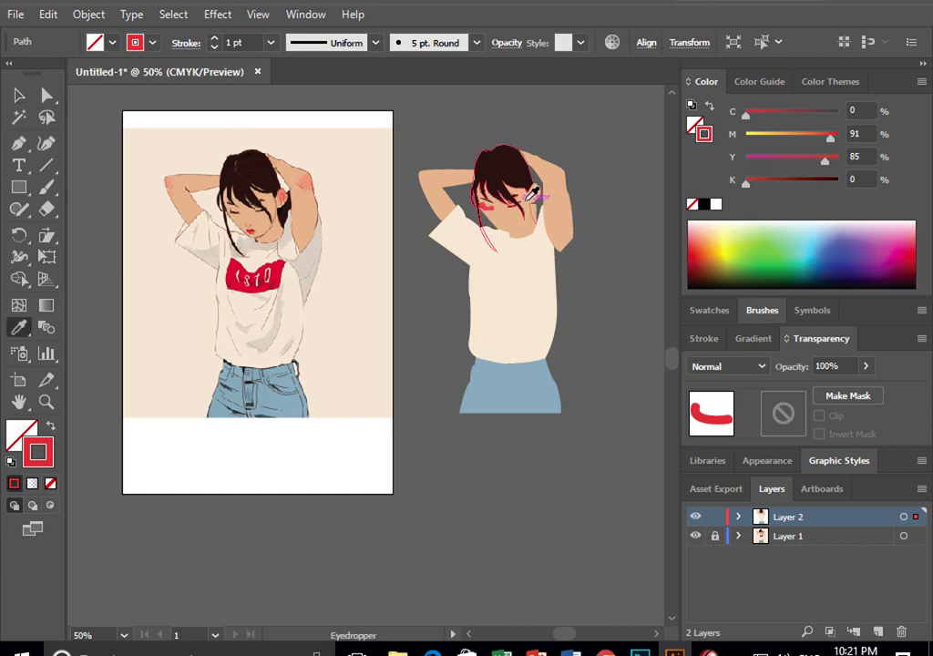
left_click(512, 164)
left_click(18, 94)
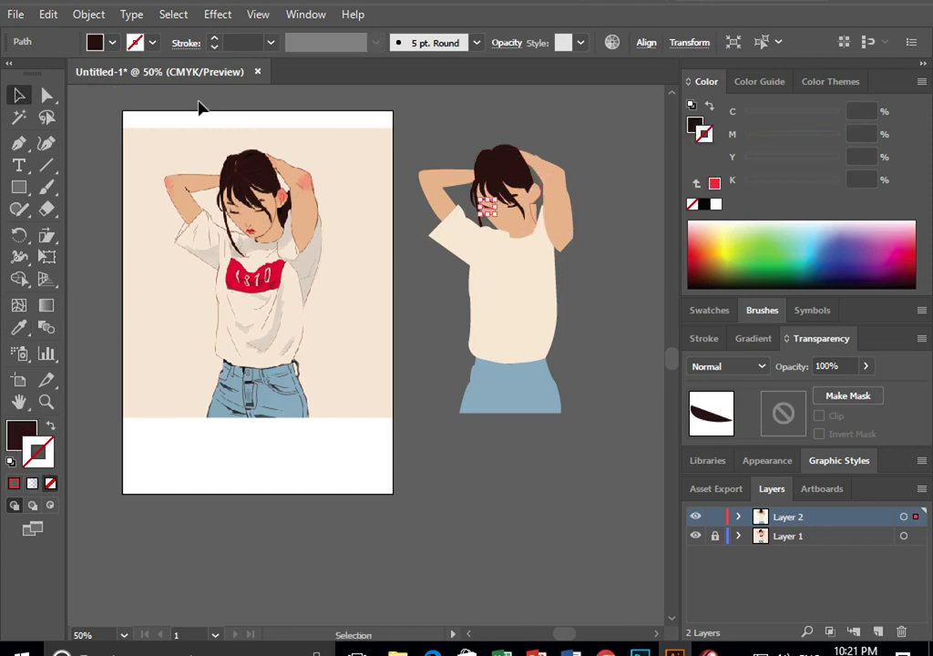
left_click(407, 141)
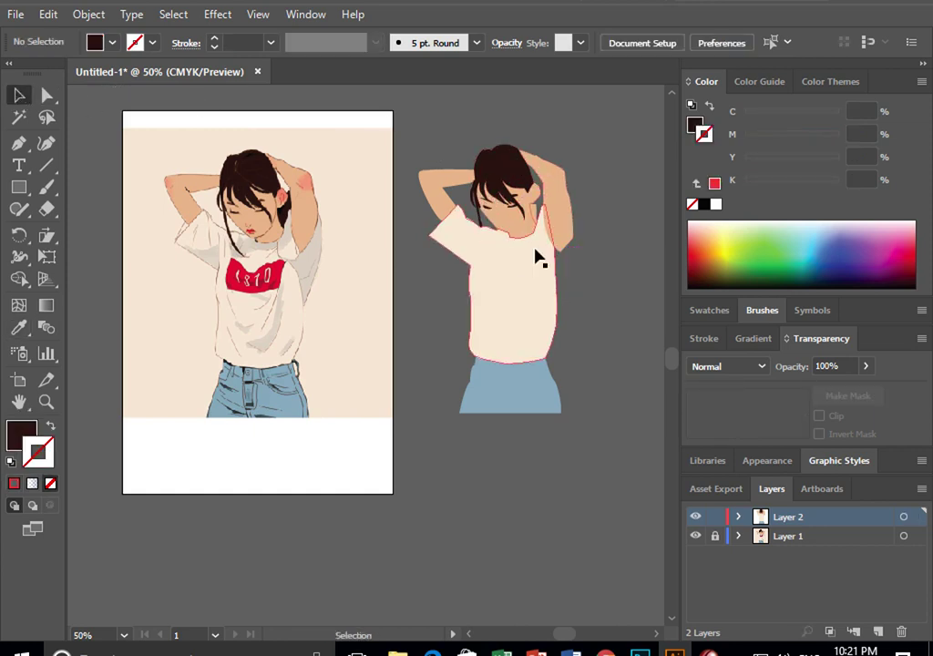
Trace the shirt shadow on the reference and fill it with the sampled shadow grey
left_click(18, 143)
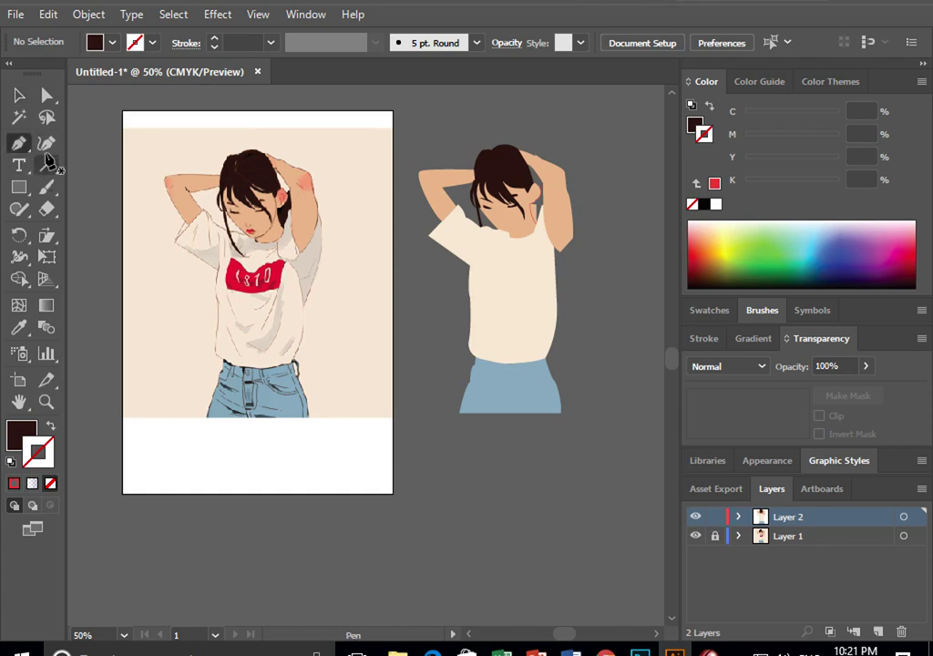
left_click(286, 261)
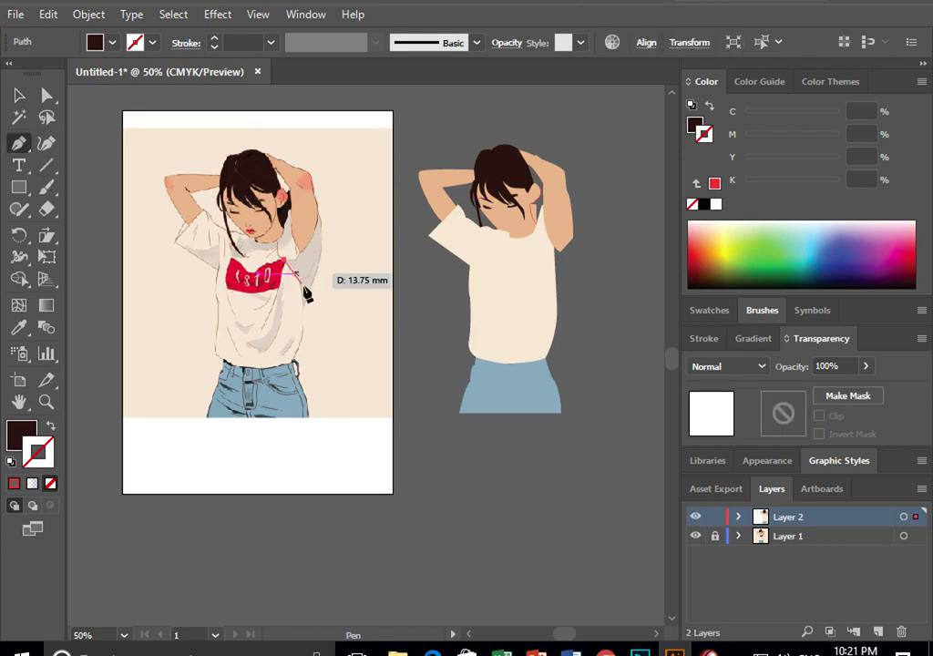
left_click(306, 317)
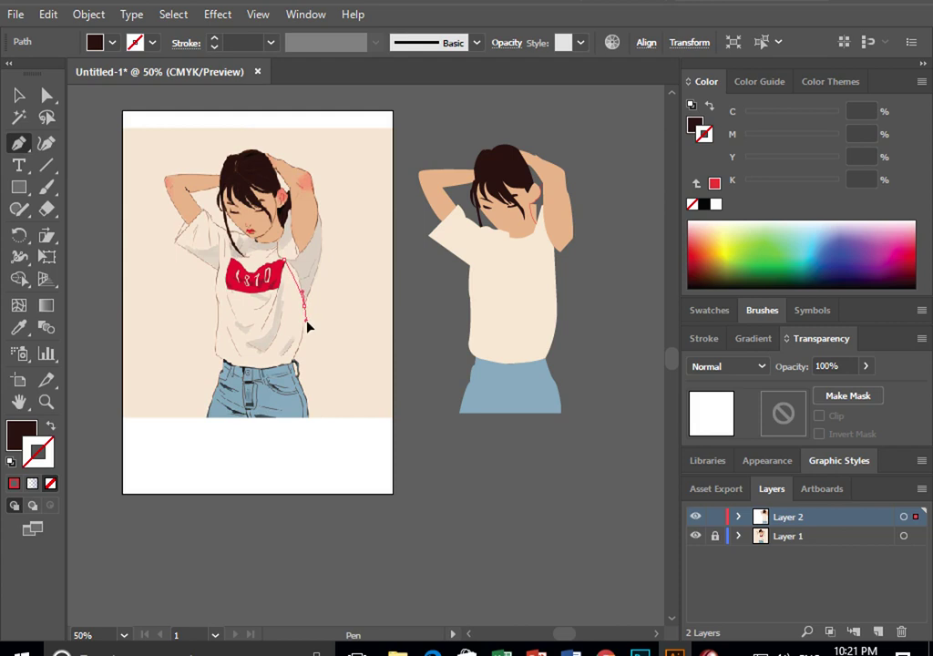
mouse_move(303, 305)
left_mouse_down()
mouse_move(323, 228)
mouse_move(309, 179)
left_mouse_up()
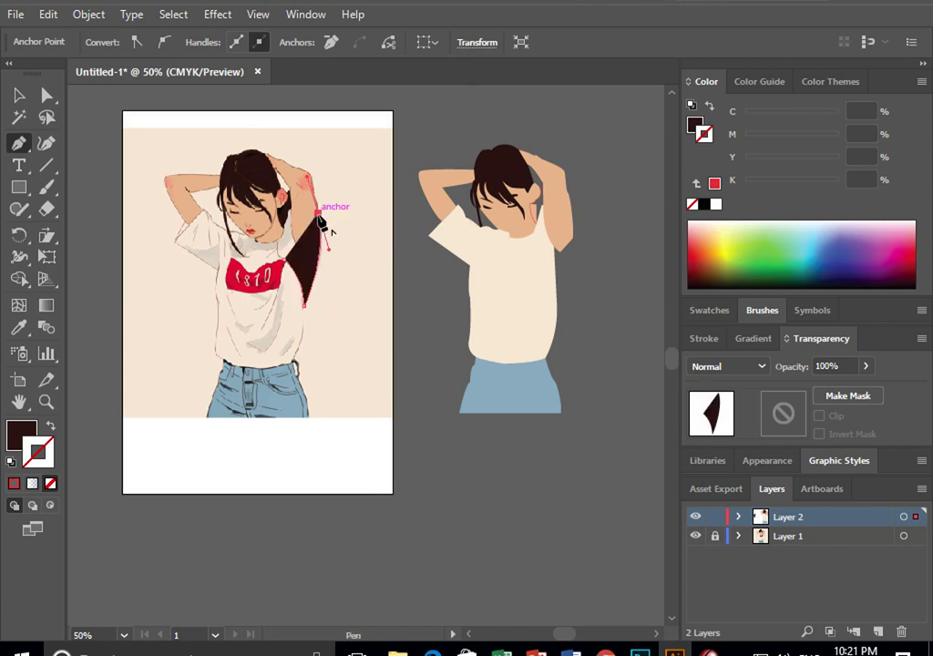
left_click(50, 425)
left_click_drag(310, 275, 285, 263)
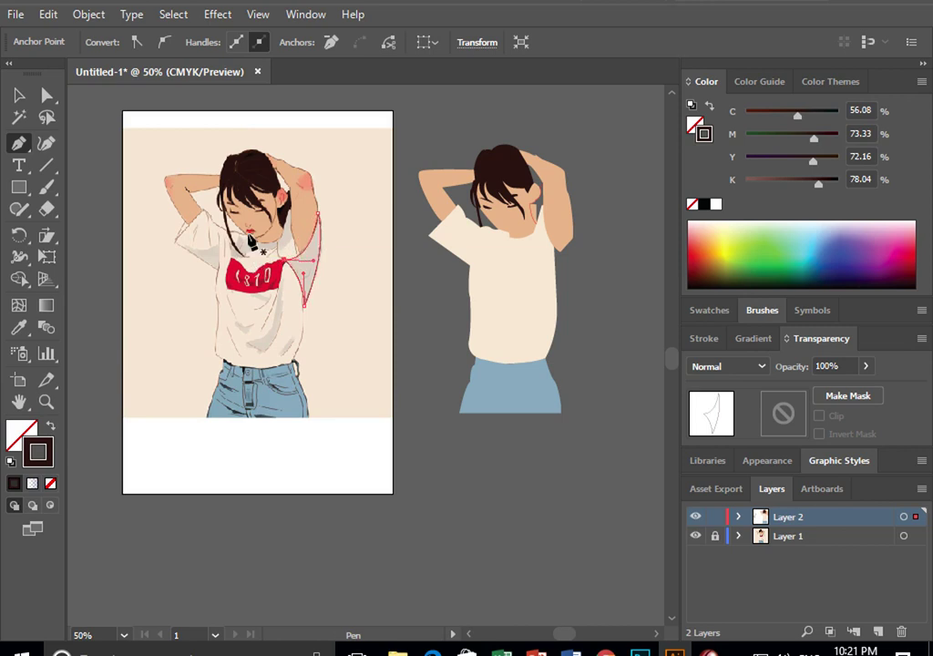
left_click(19, 95)
key("i")
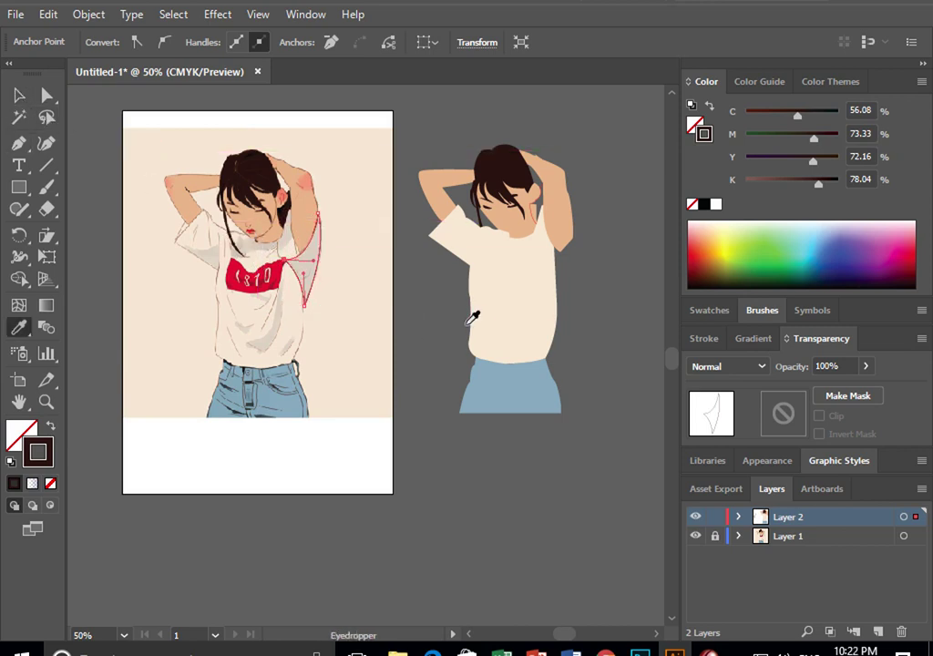
left_click(251, 212)
Move the shadow onto the right edge of the new figure's shirt, nudging it left
key("v")
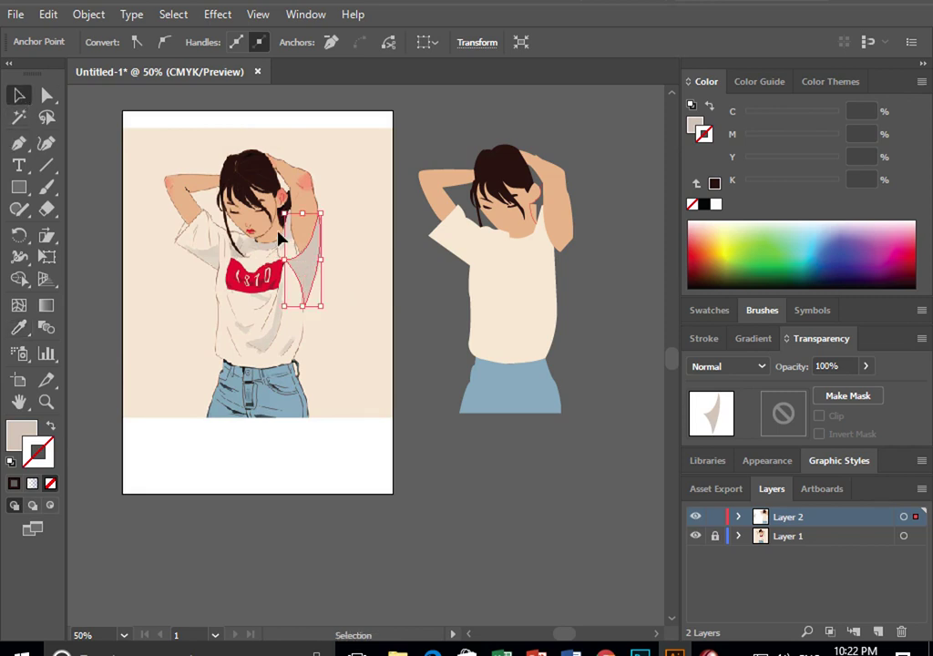
mouse_move(313, 262)
left_mouse_down()
mouse_move(574, 265)
mouse_move(562, 265)
left_mouse_up()
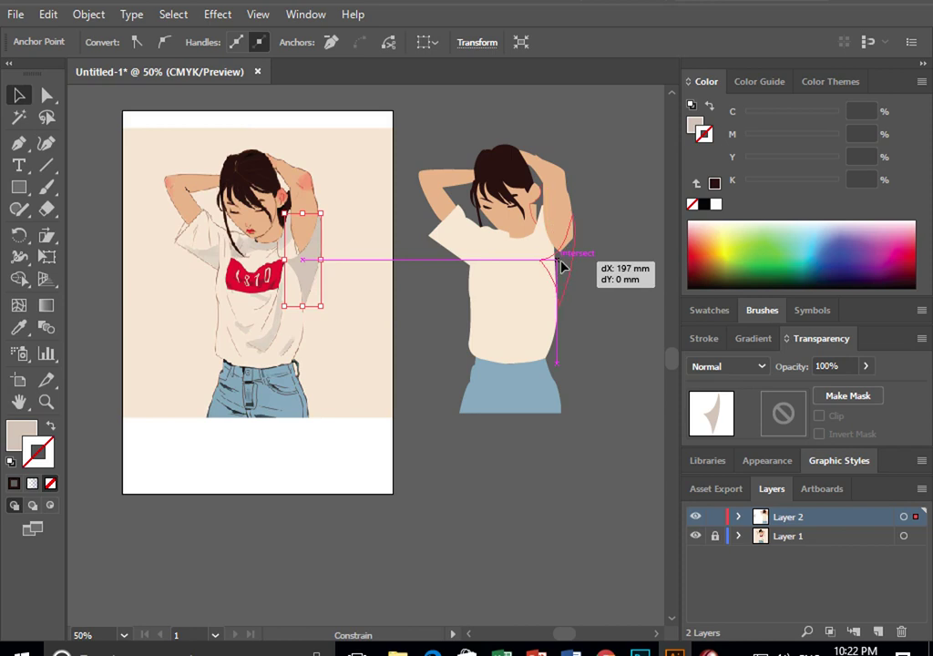
left_click_drag(562, 265, 560, 265)
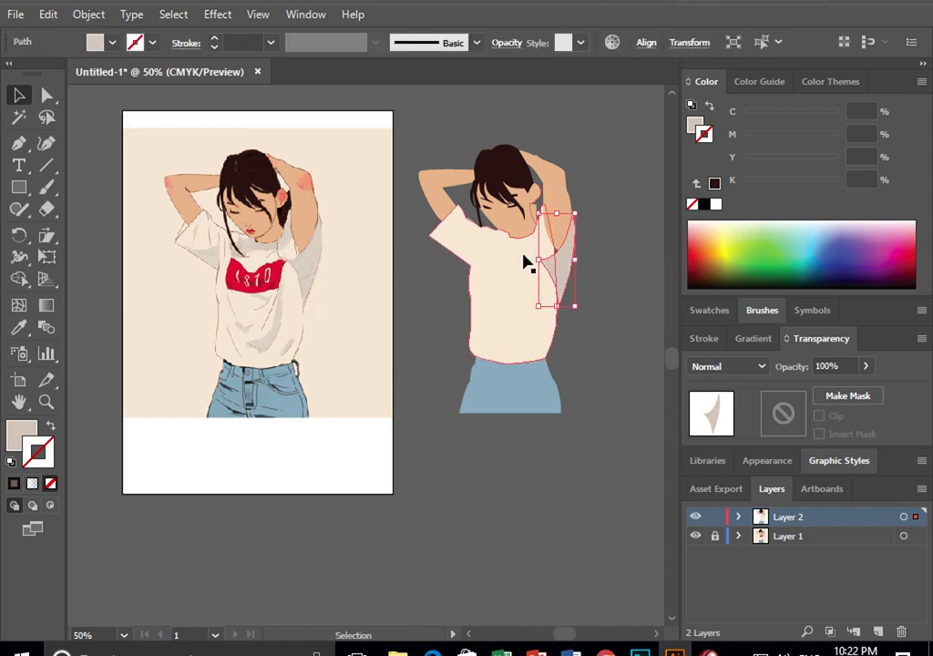
key("Left")
key("Left")
key("Left")
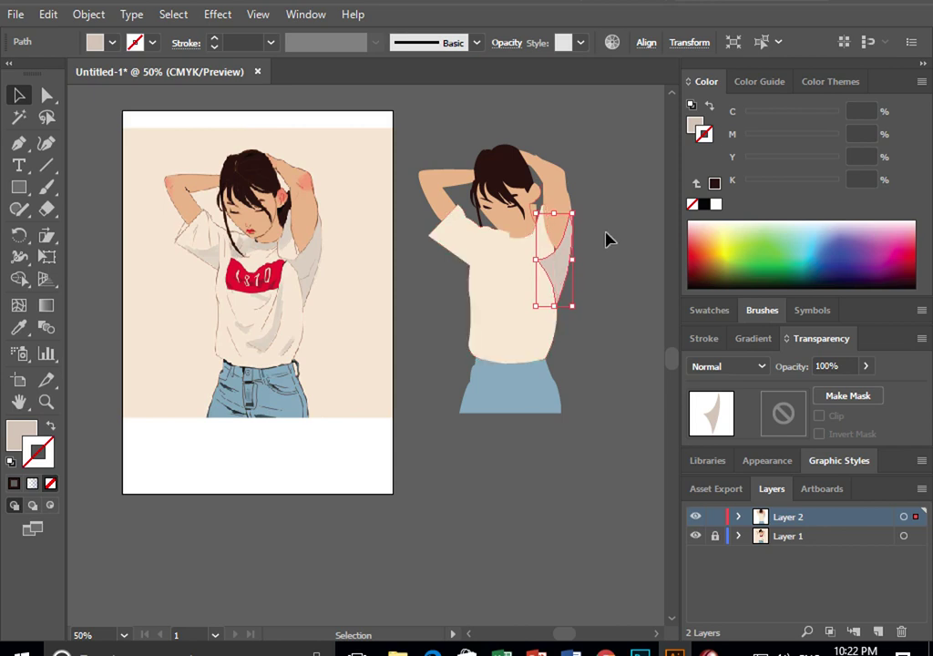
left_click(651, 248)
Raise the shirt shadow slightly and nudge it left so it sits under the arm
left_click_drag(612, 246, 549, 275)
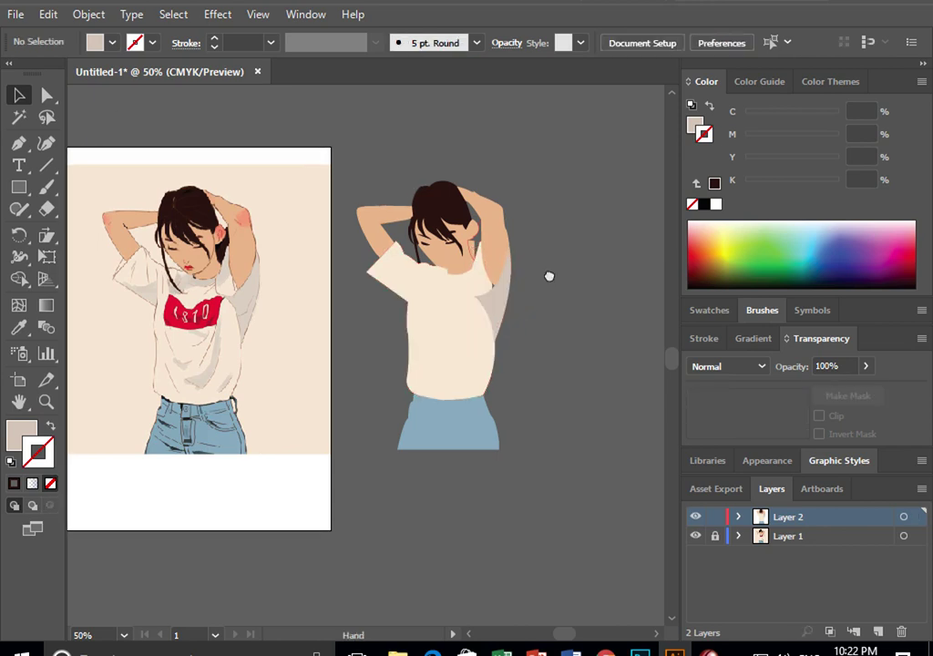
left_click_drag(494, 315, 498, 307)
left_click(583, 316)
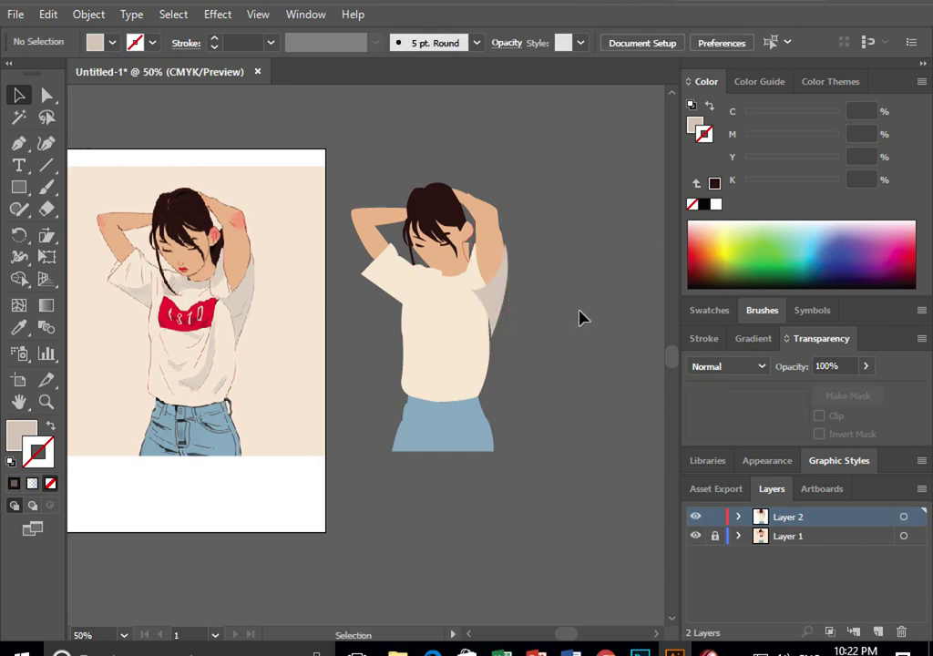
left_click(501, 321)
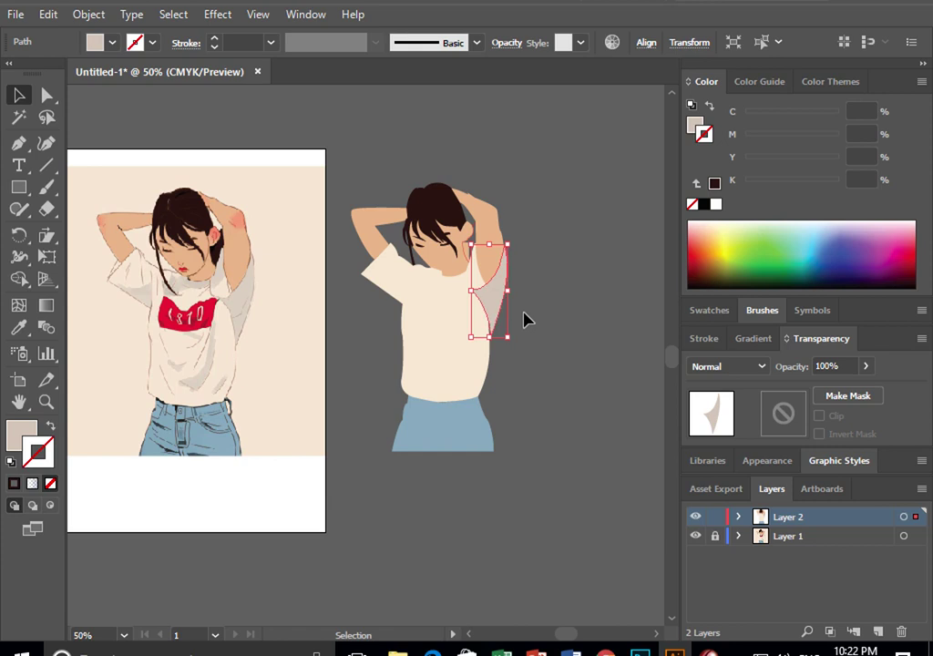
key("Left")
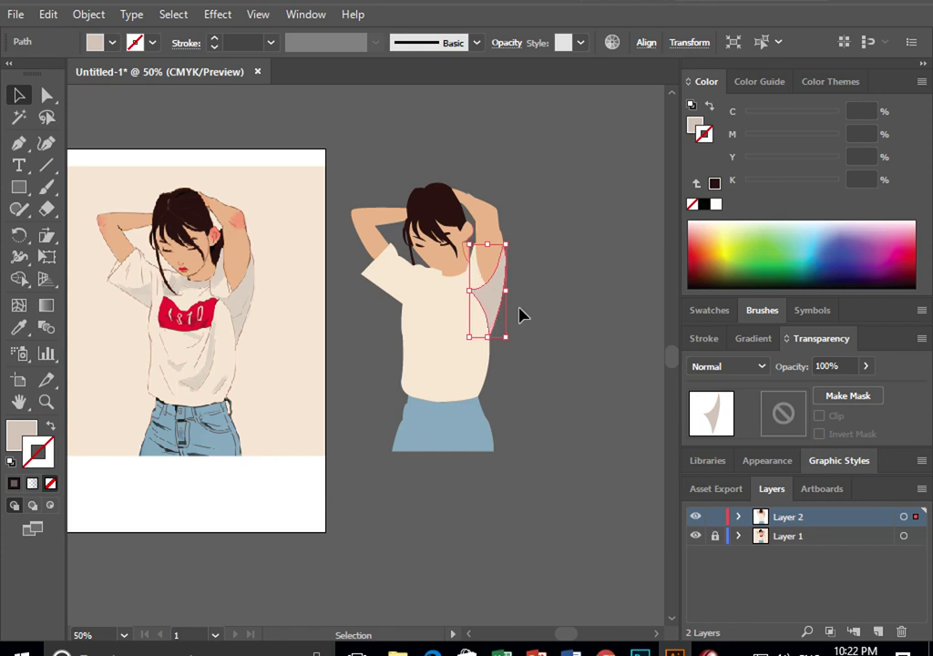
left_click(542, 316)
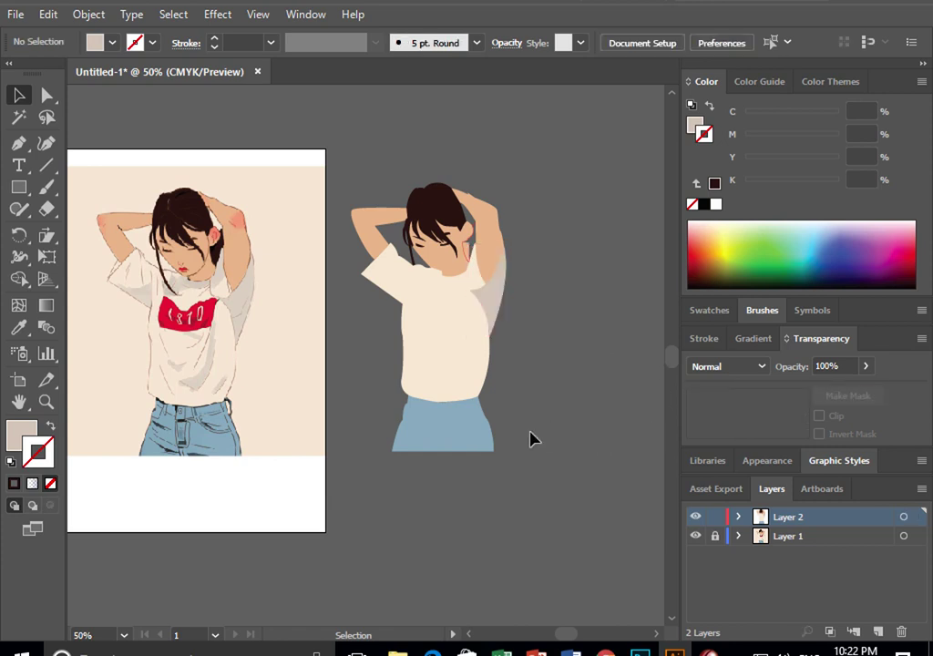